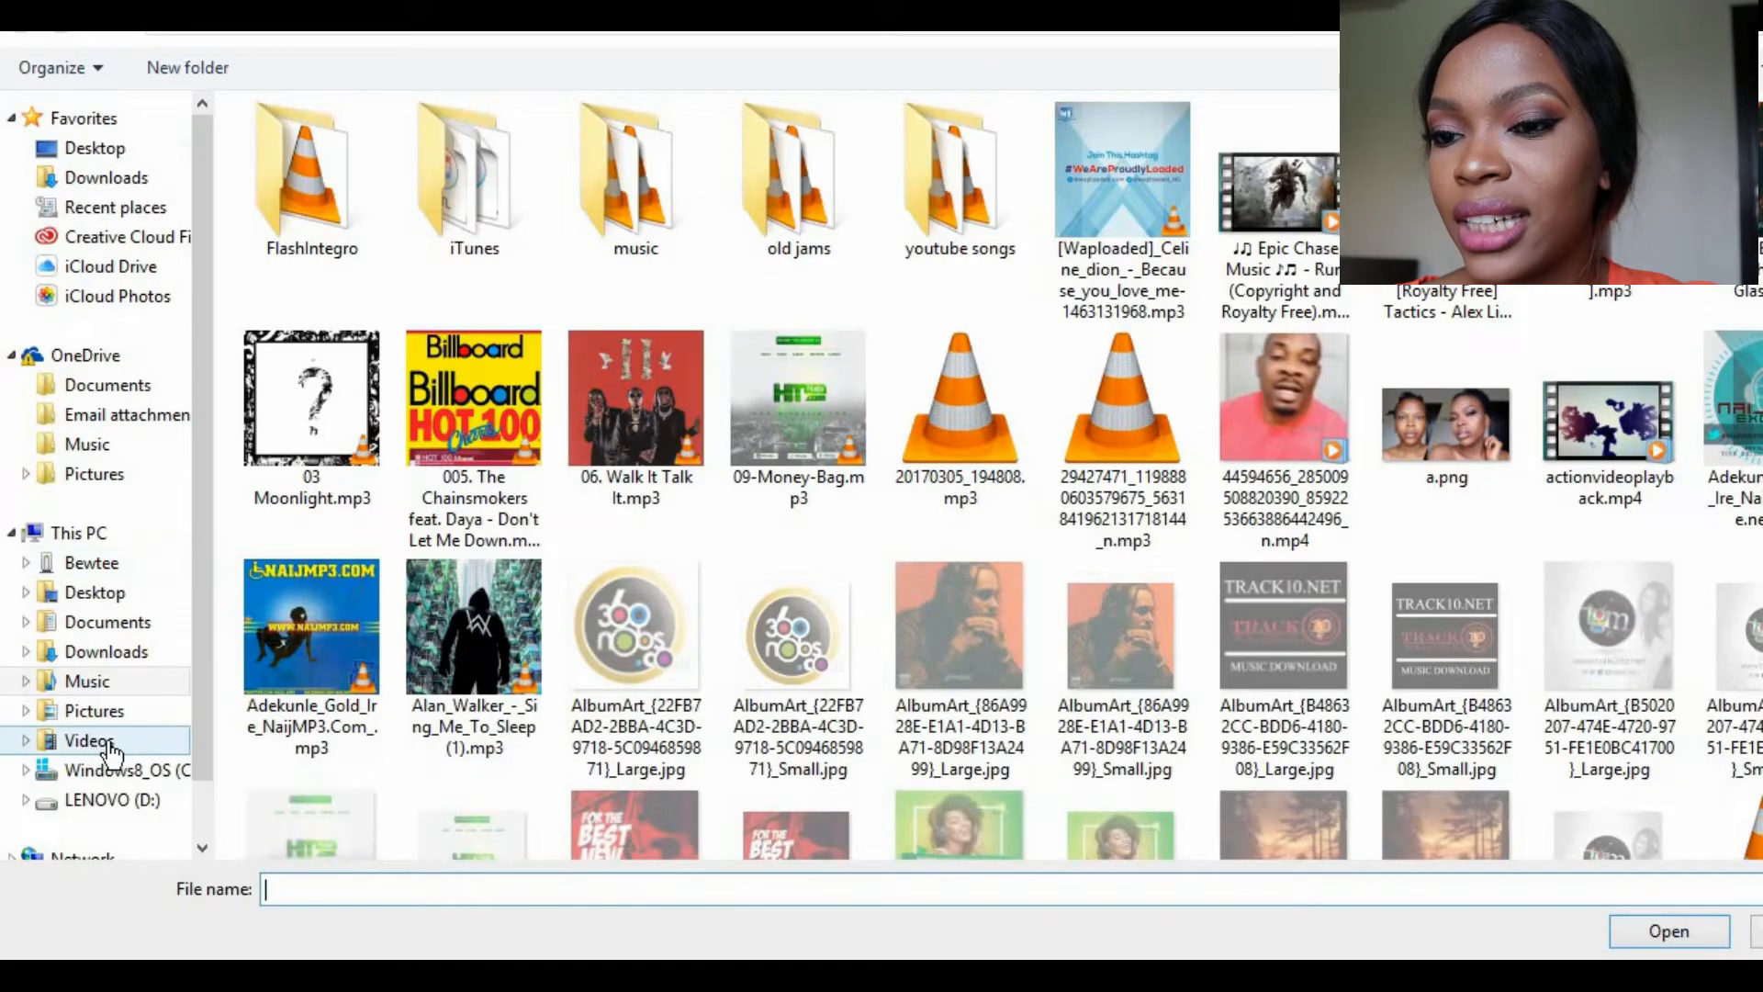
Step: Import the clips IMG_2561.MOV through IMG_2564.MOV from the footage folder on the Desktop
{"action": "left_click", "coordinate": [110, 746]}
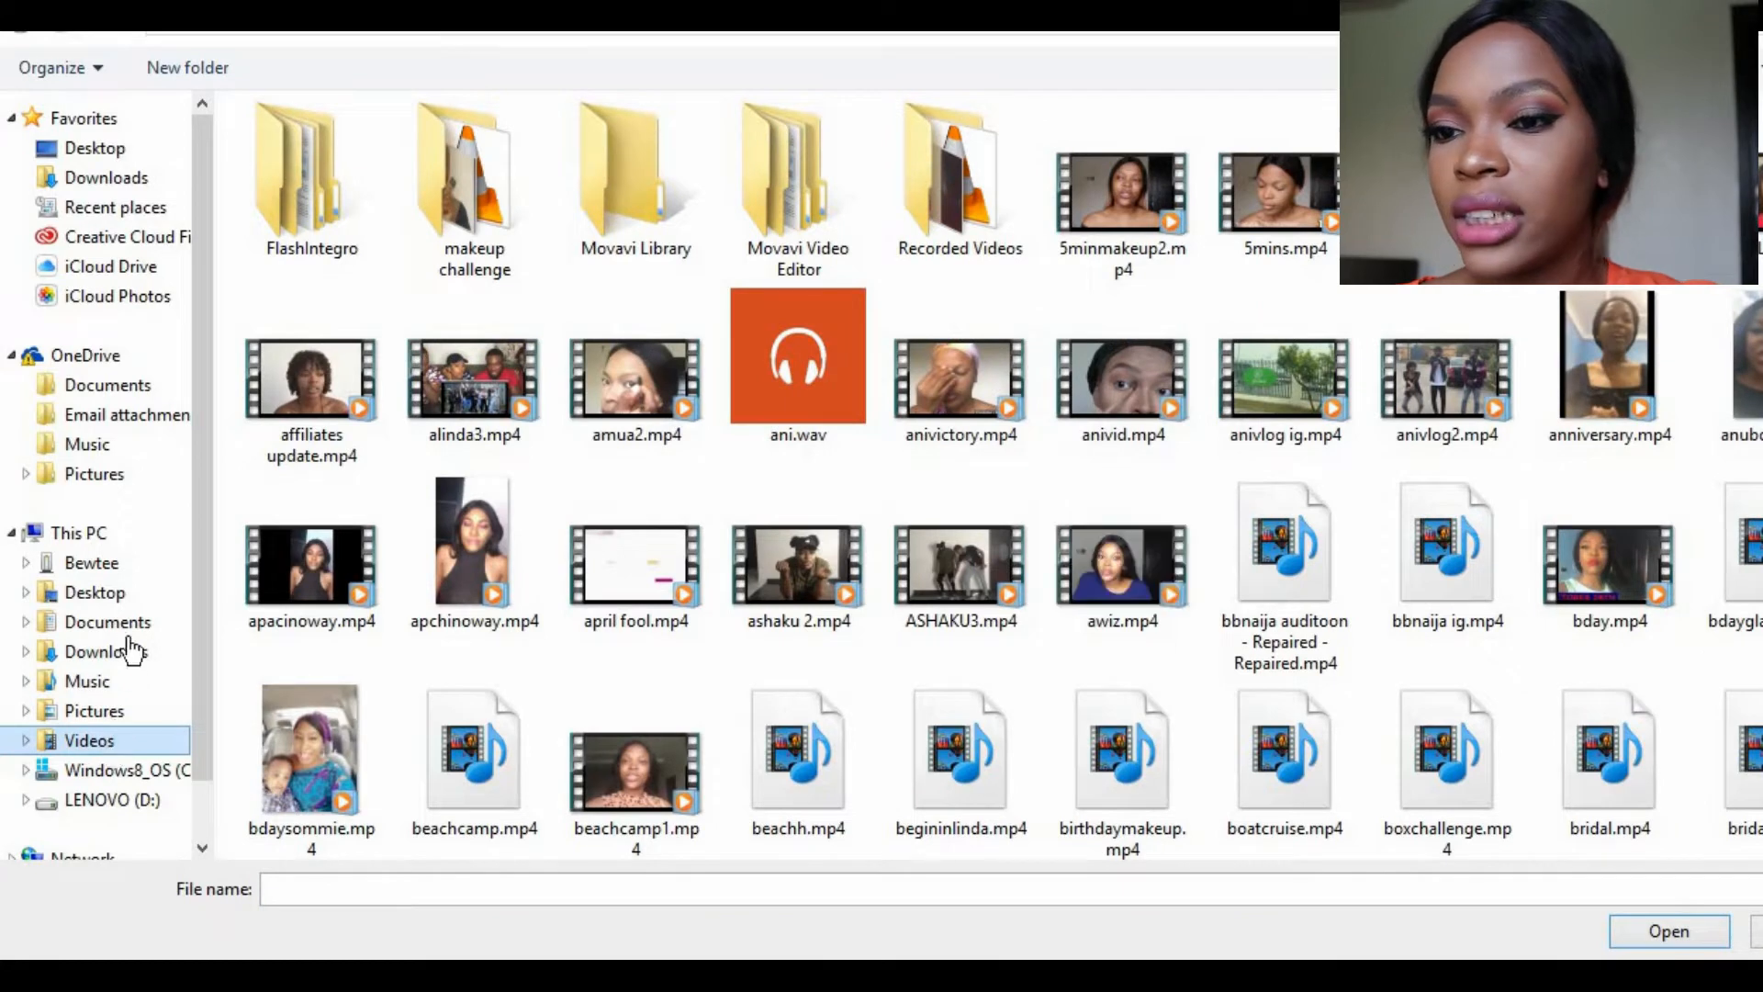
{"action": "left_click", "coordinate": [117, 592]}
{"action": "left_click", "coordinate": [476, 198]}
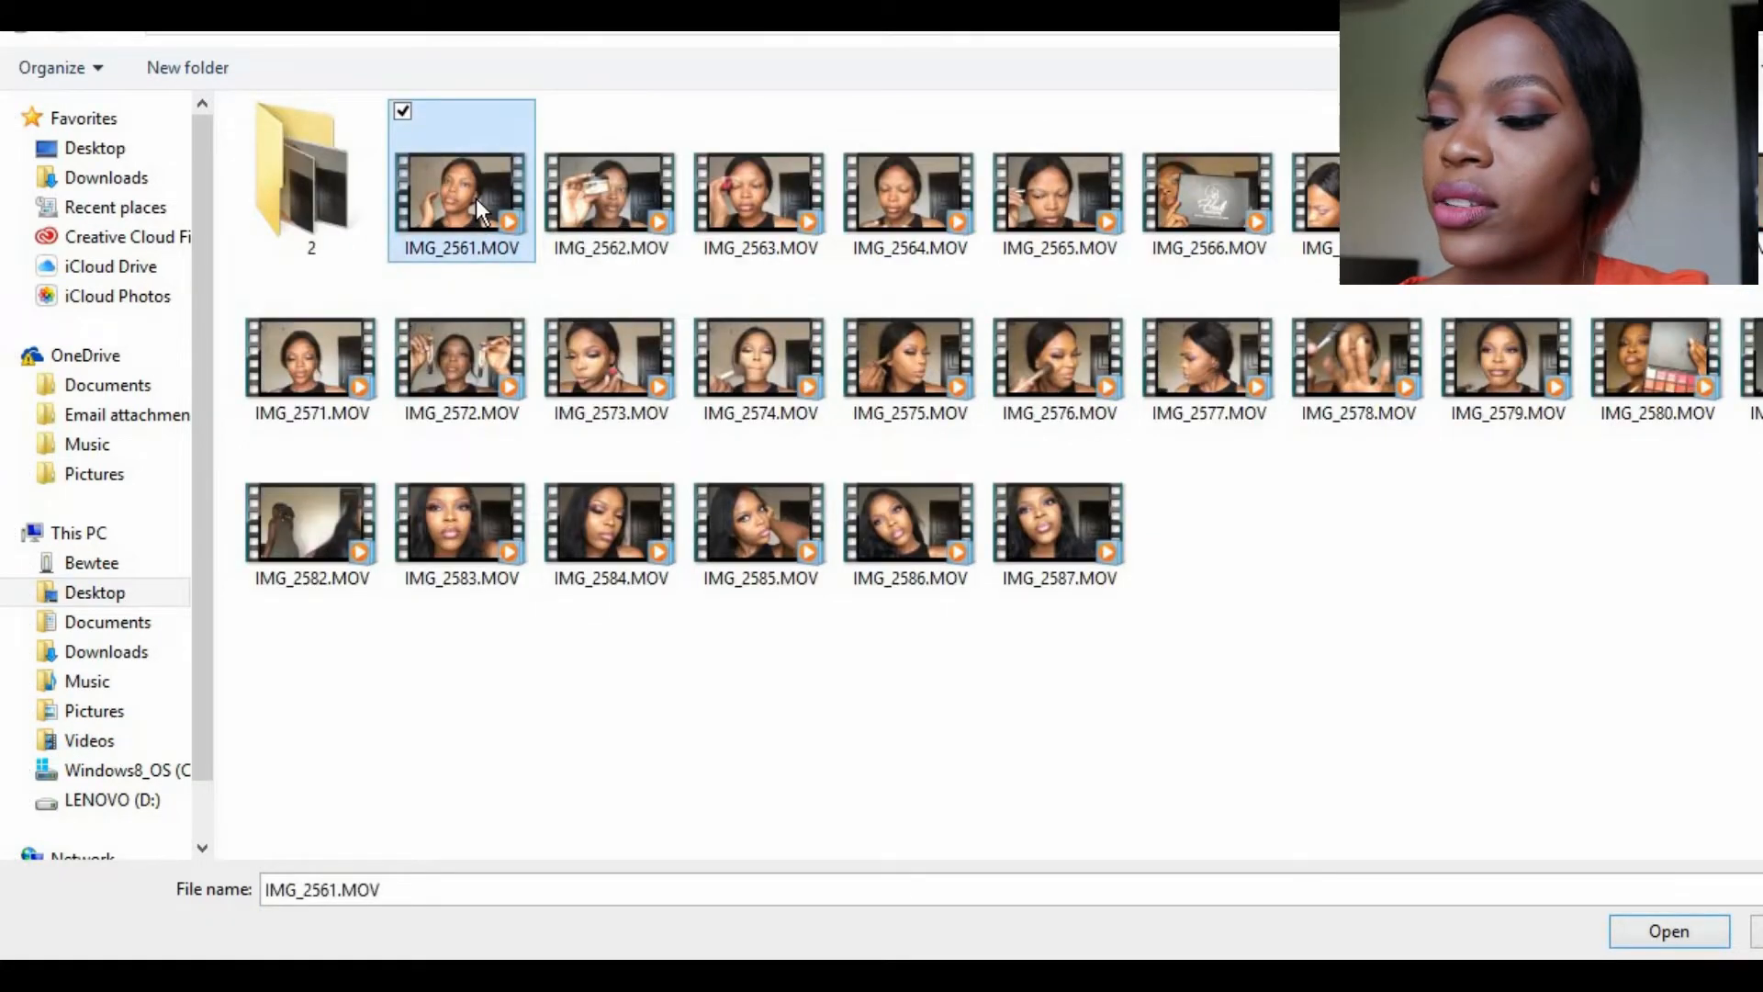
{"action": "key", "text": "shift+Right"}
{"action": "key", "text": "shift+Right"}
{"action": "key", "text": "shift+Right"}
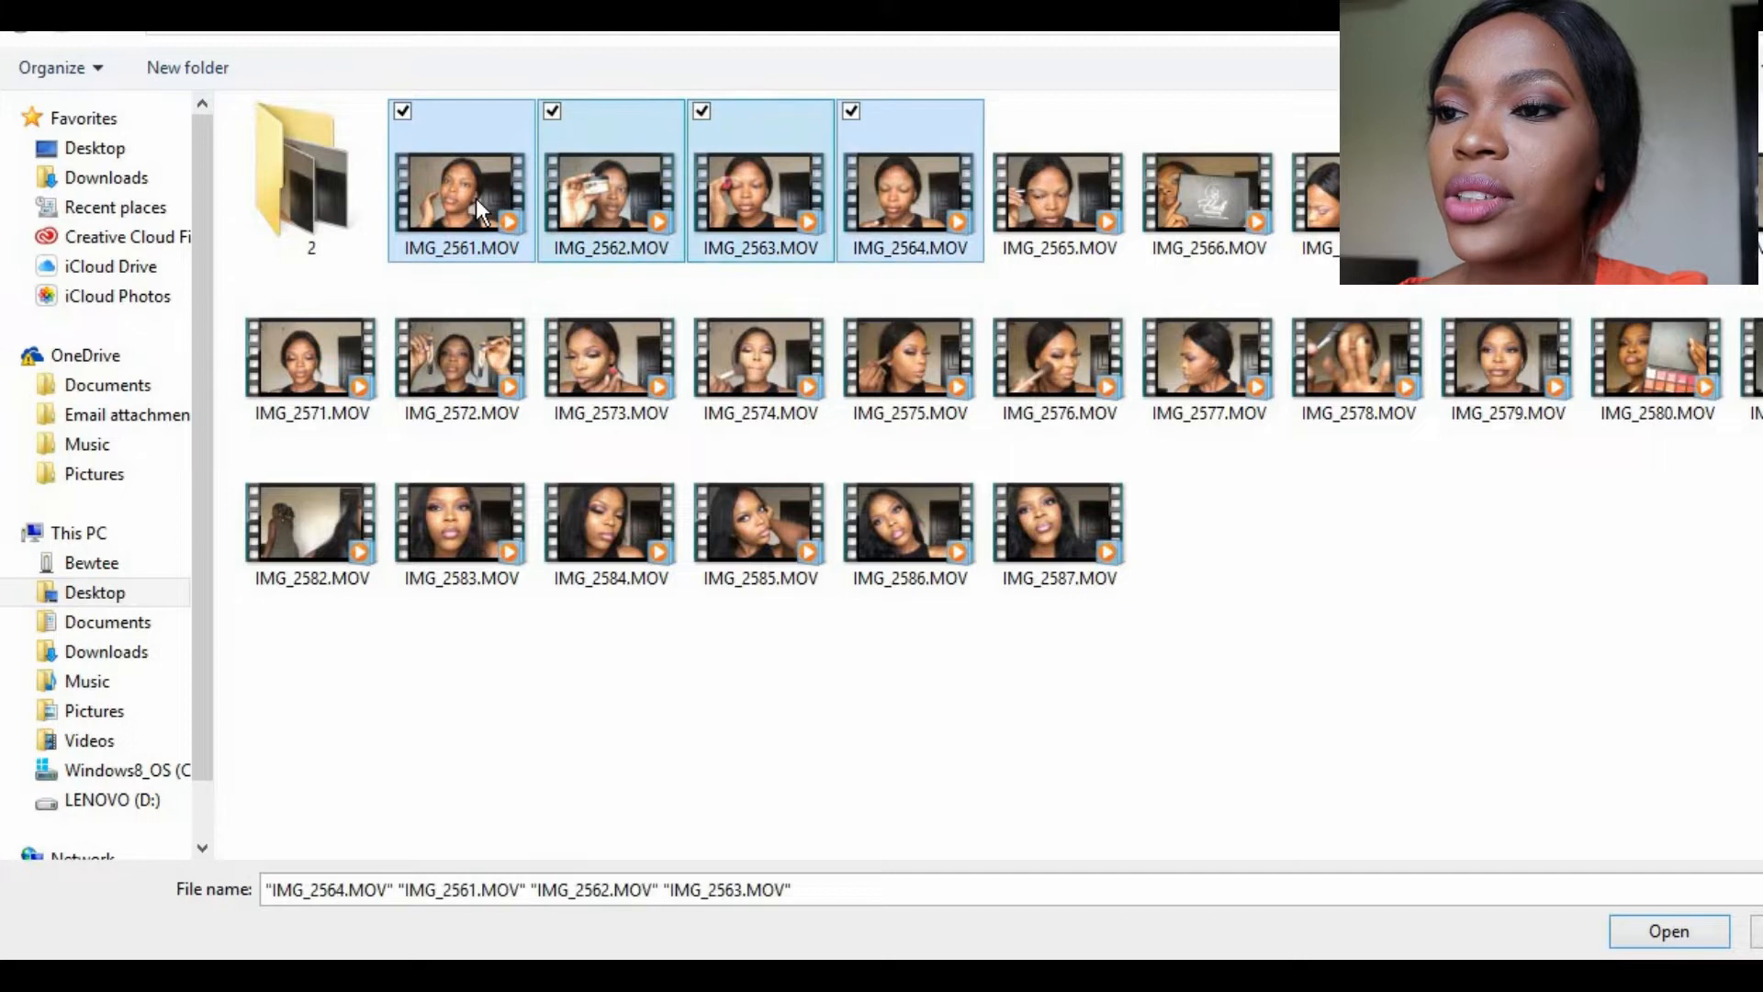
{"action": "key", "text": "shift+Left"}
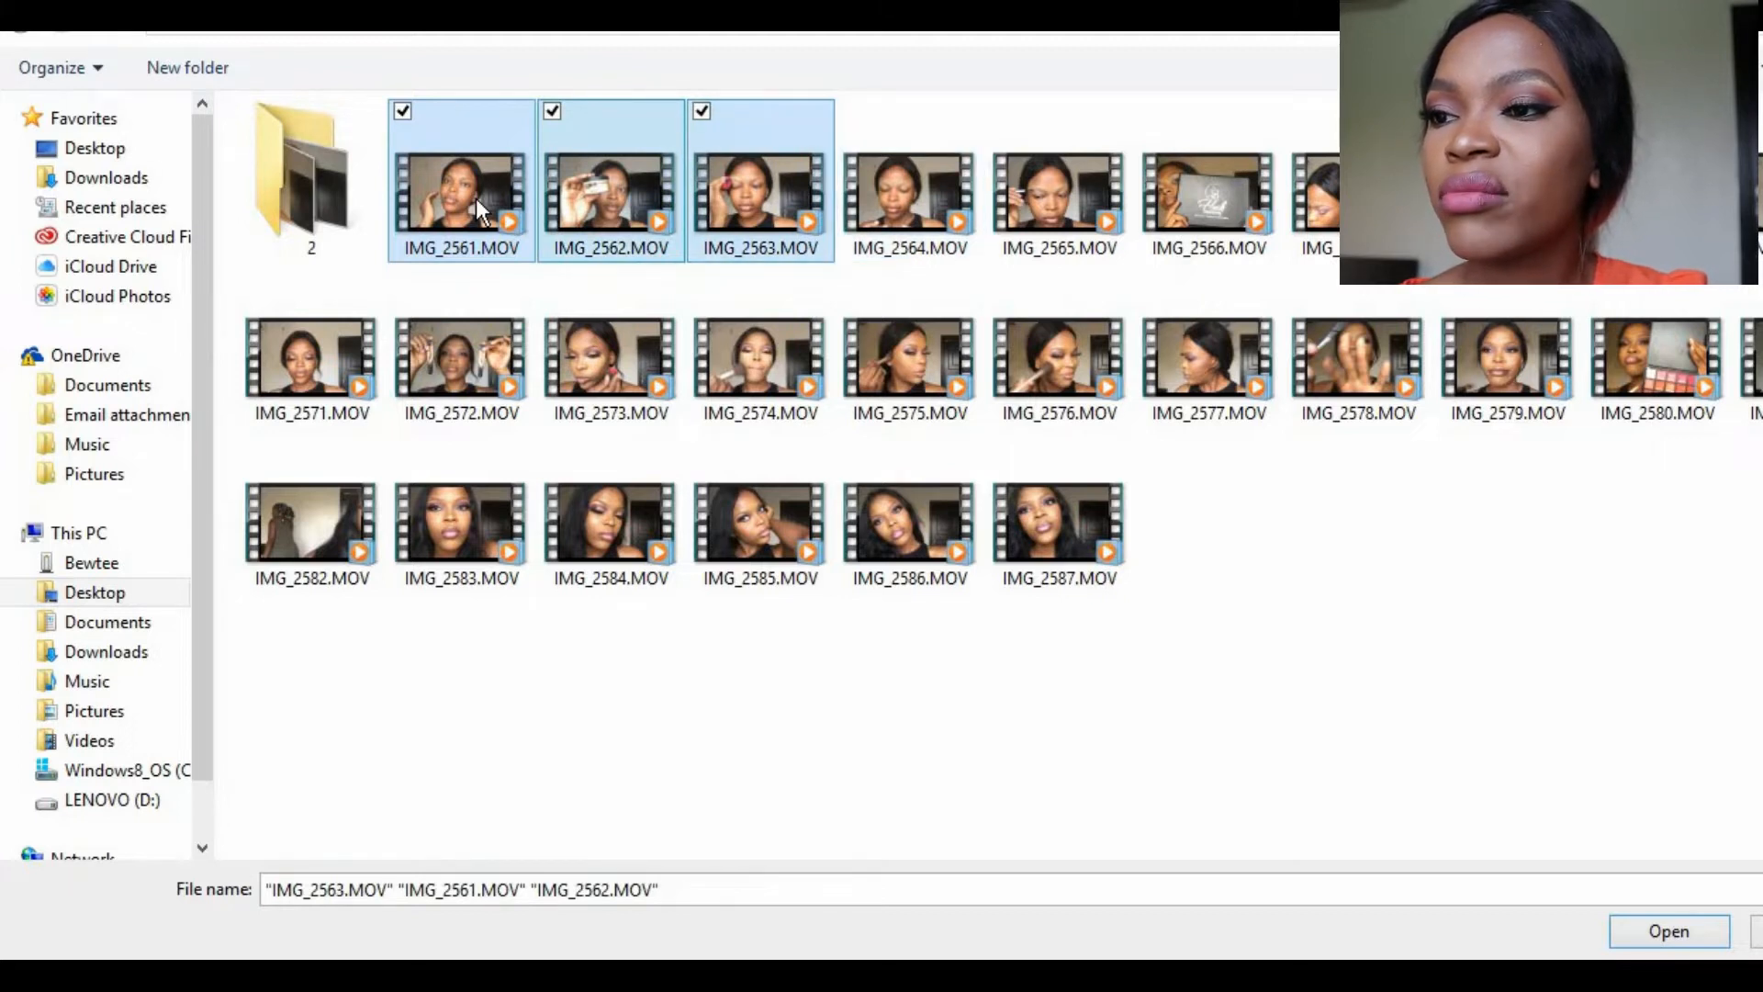
{"action": "key", "text": "shift+Right"}
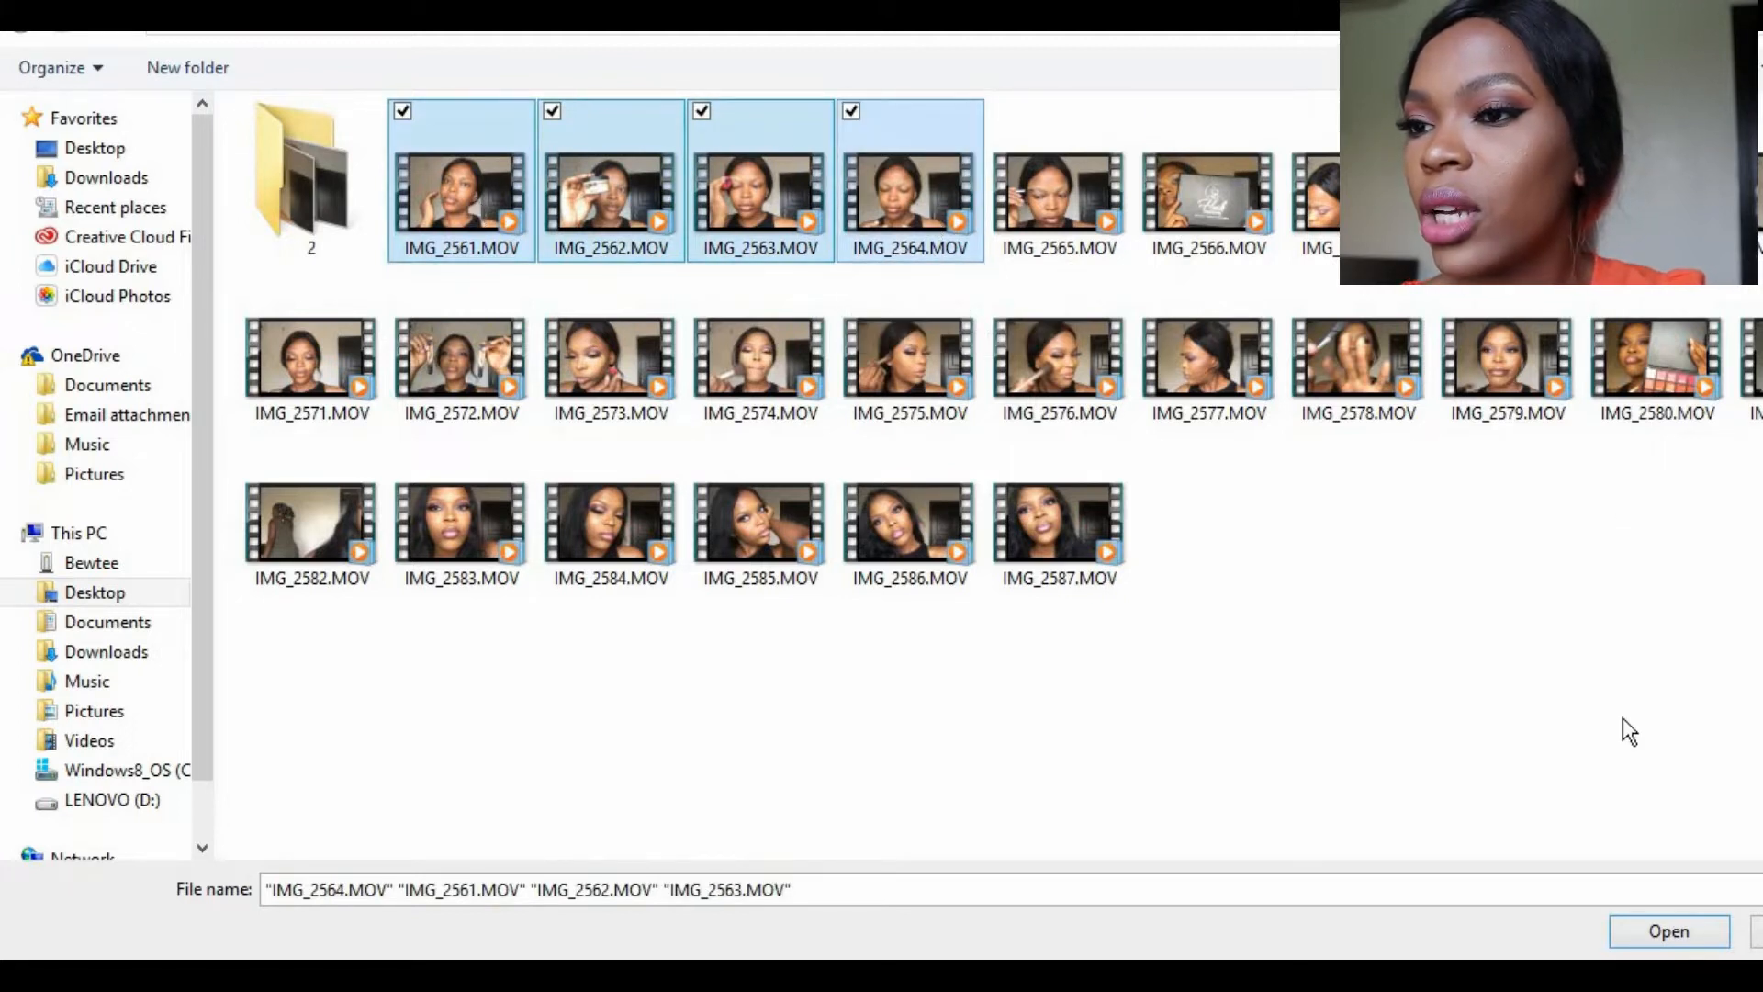
{"action": "left_click", "coordinate": [1667, 920]}
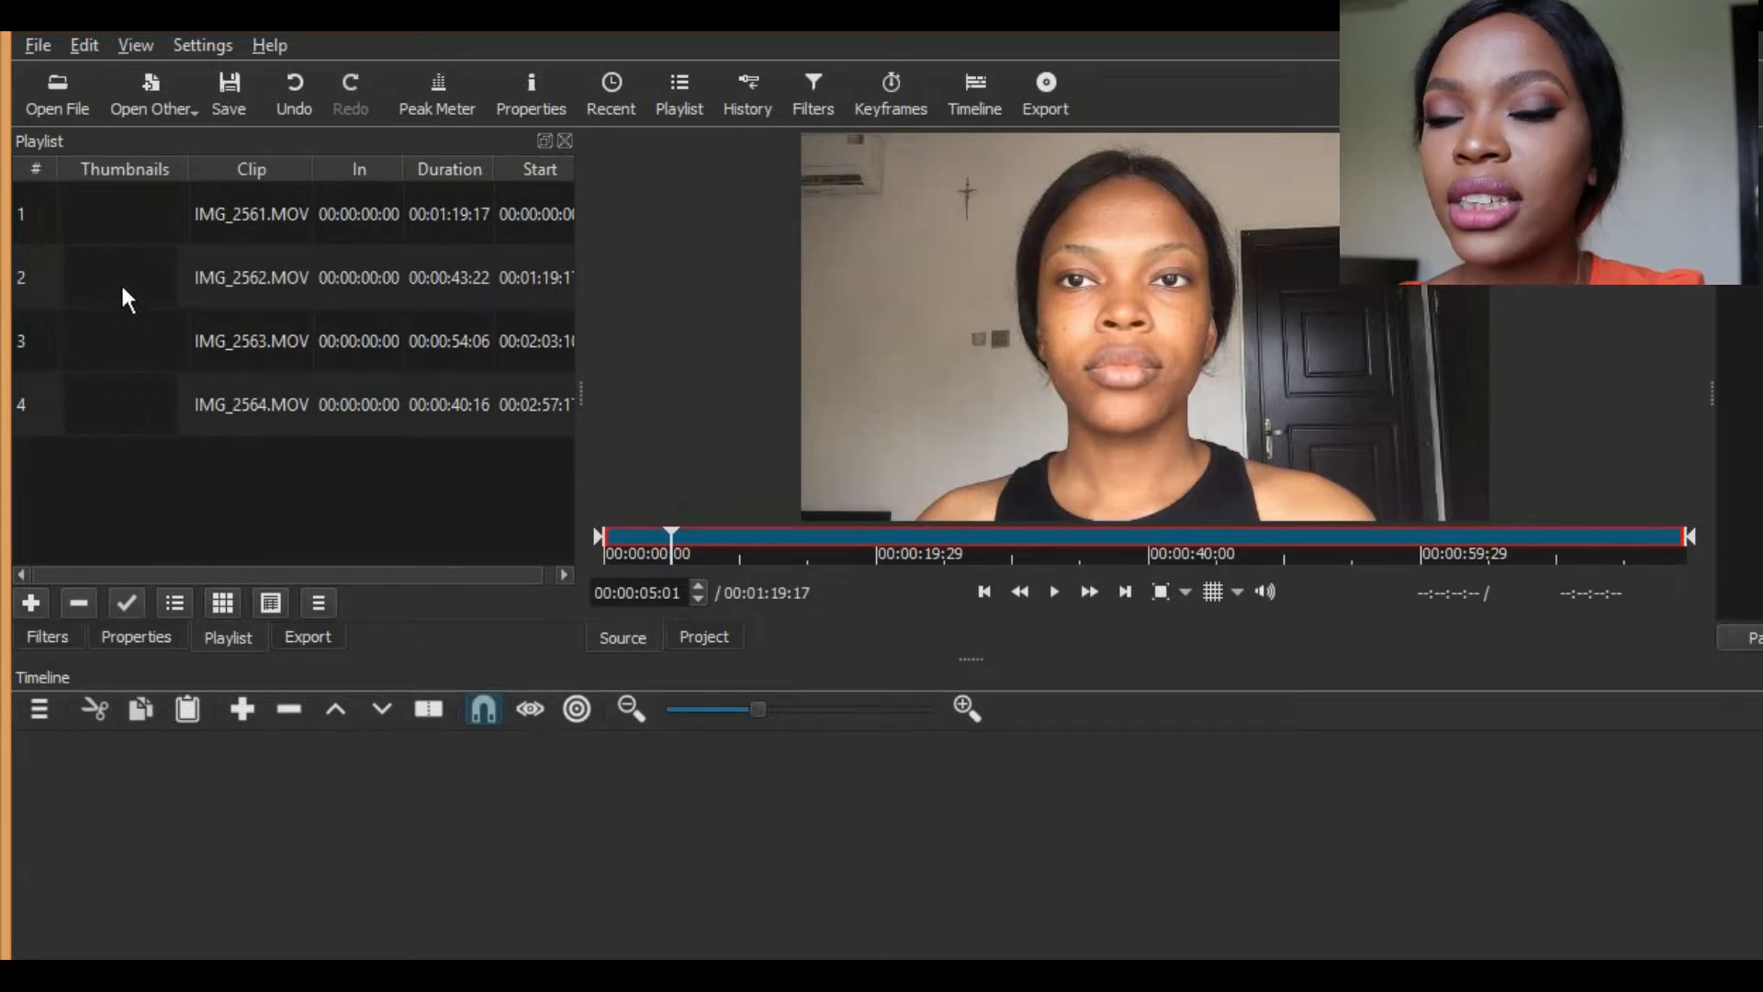
Step: Place IMG_2561.MOV from the playlist on timeline track V1 and append a second copy of it to the track
{"action": "left_click", "coordinate": [313, 269]}
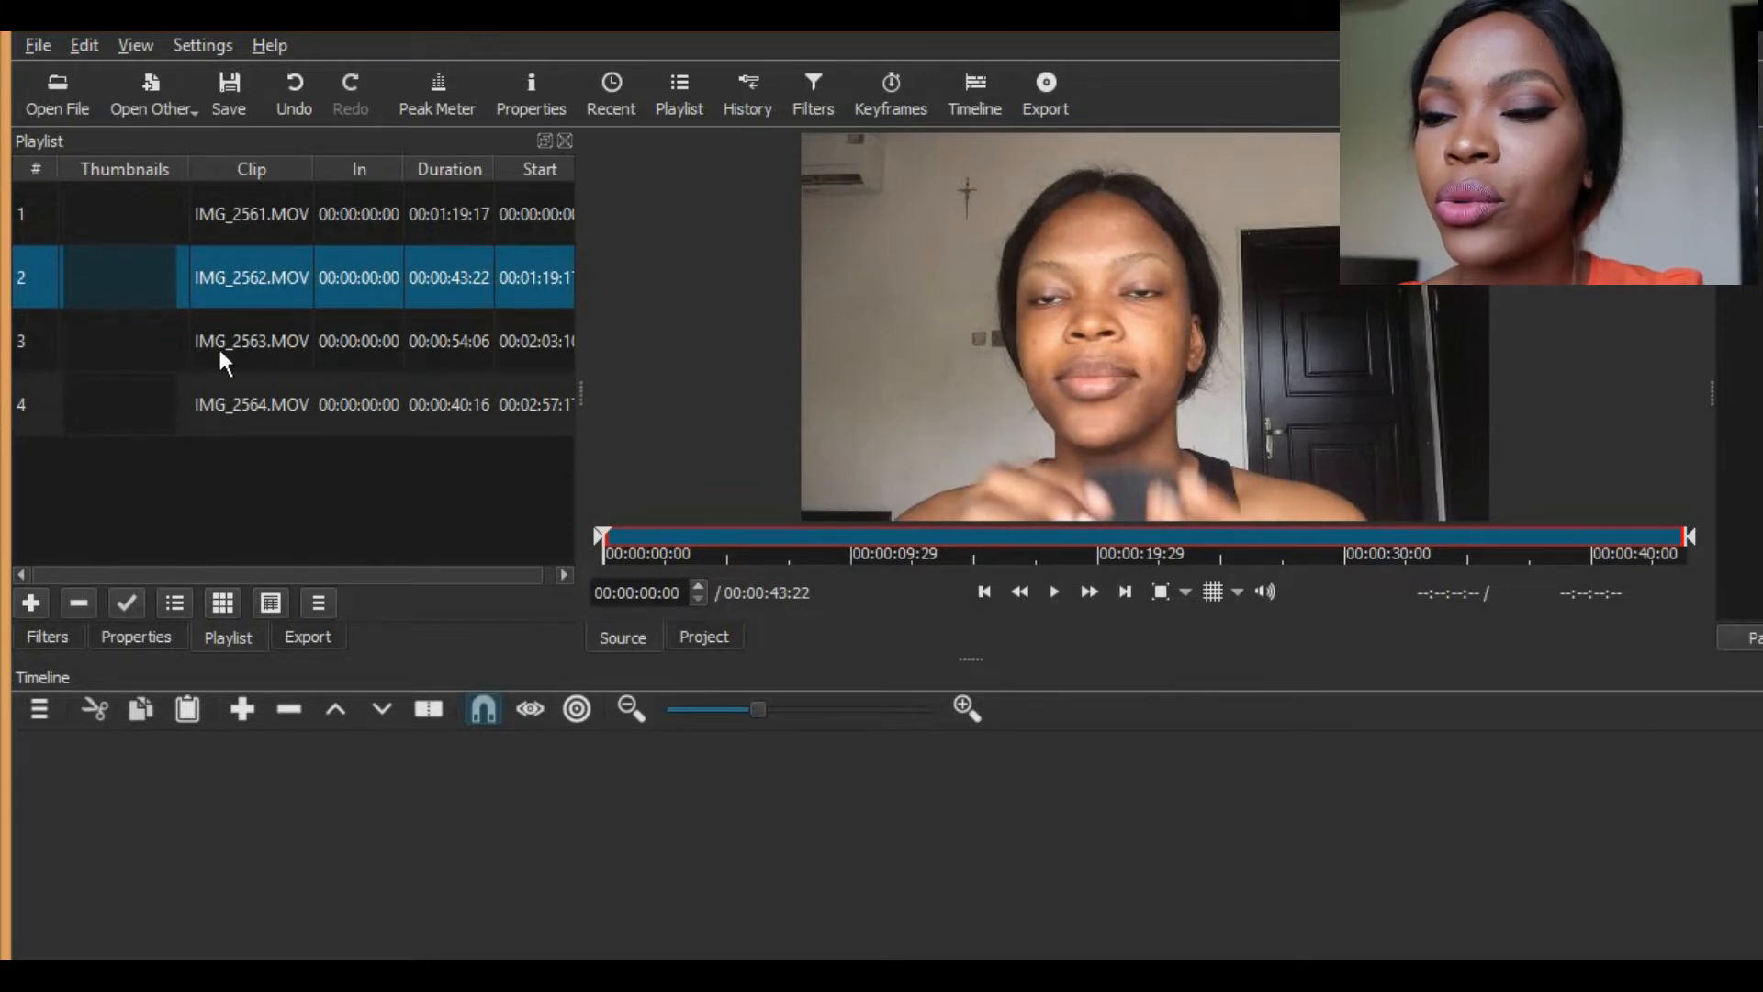
{"action": "left_click", "coordinate": [120, 237]}
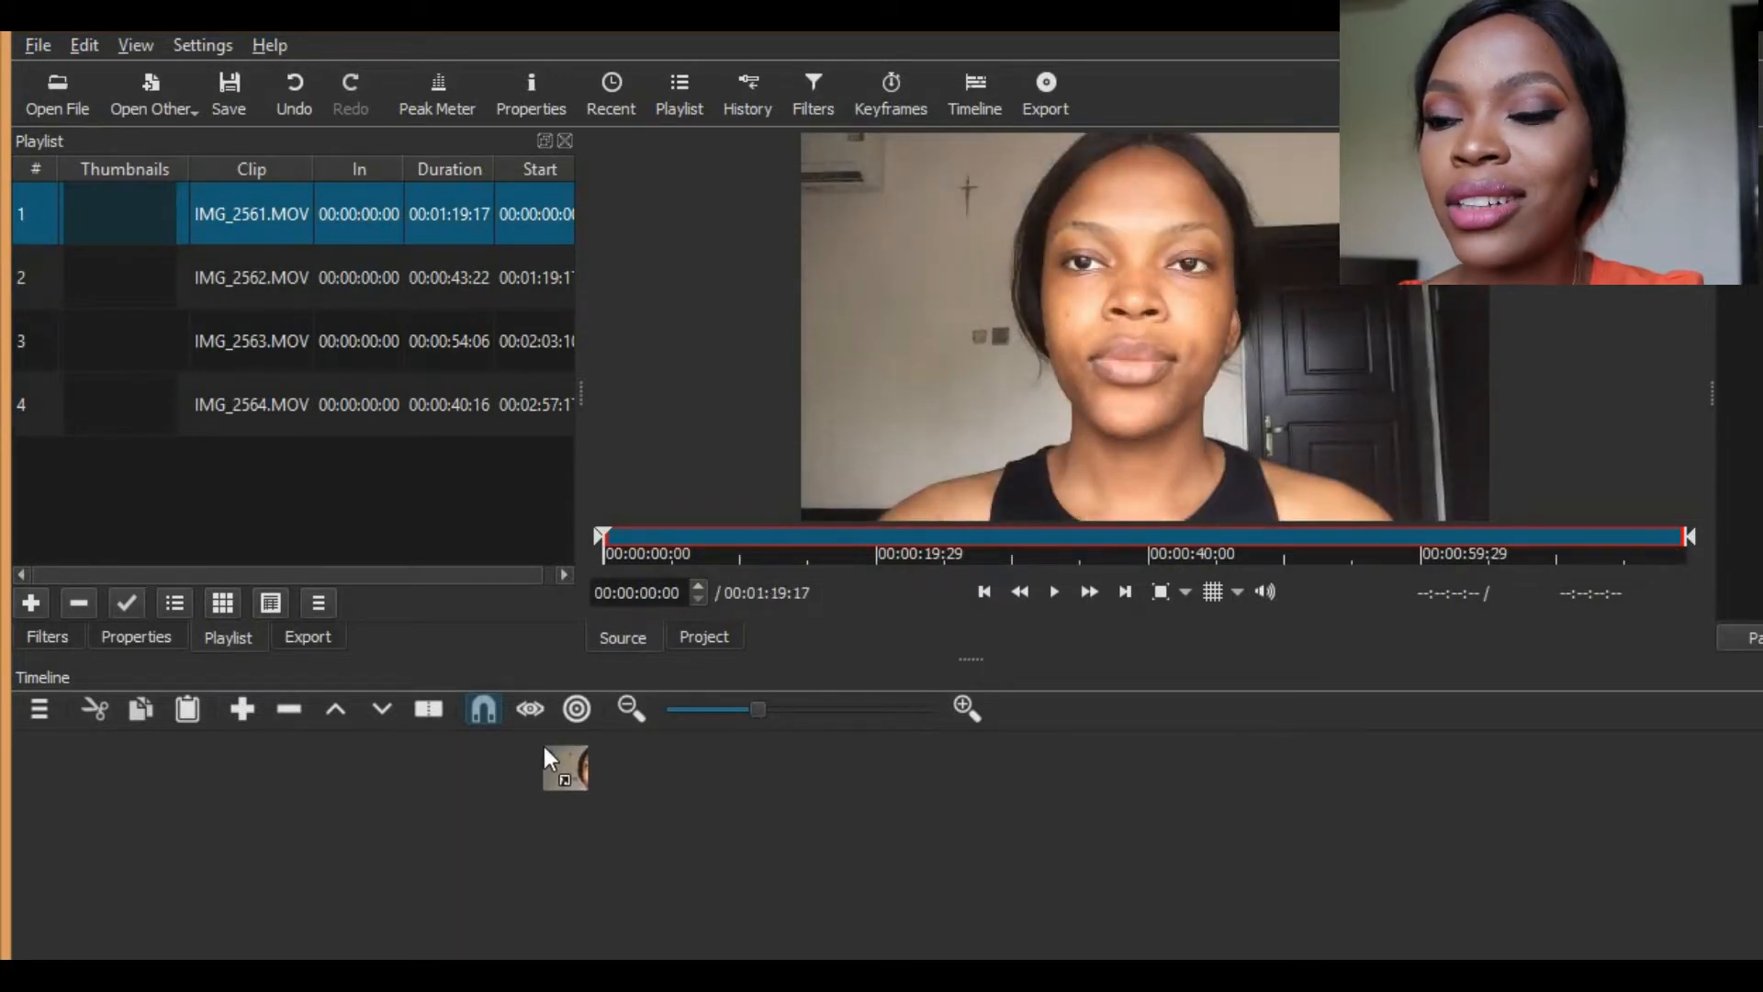
{"action": "left_click_drag", "start_coordinate": [543, 748], "coordinate": [553, 752]}
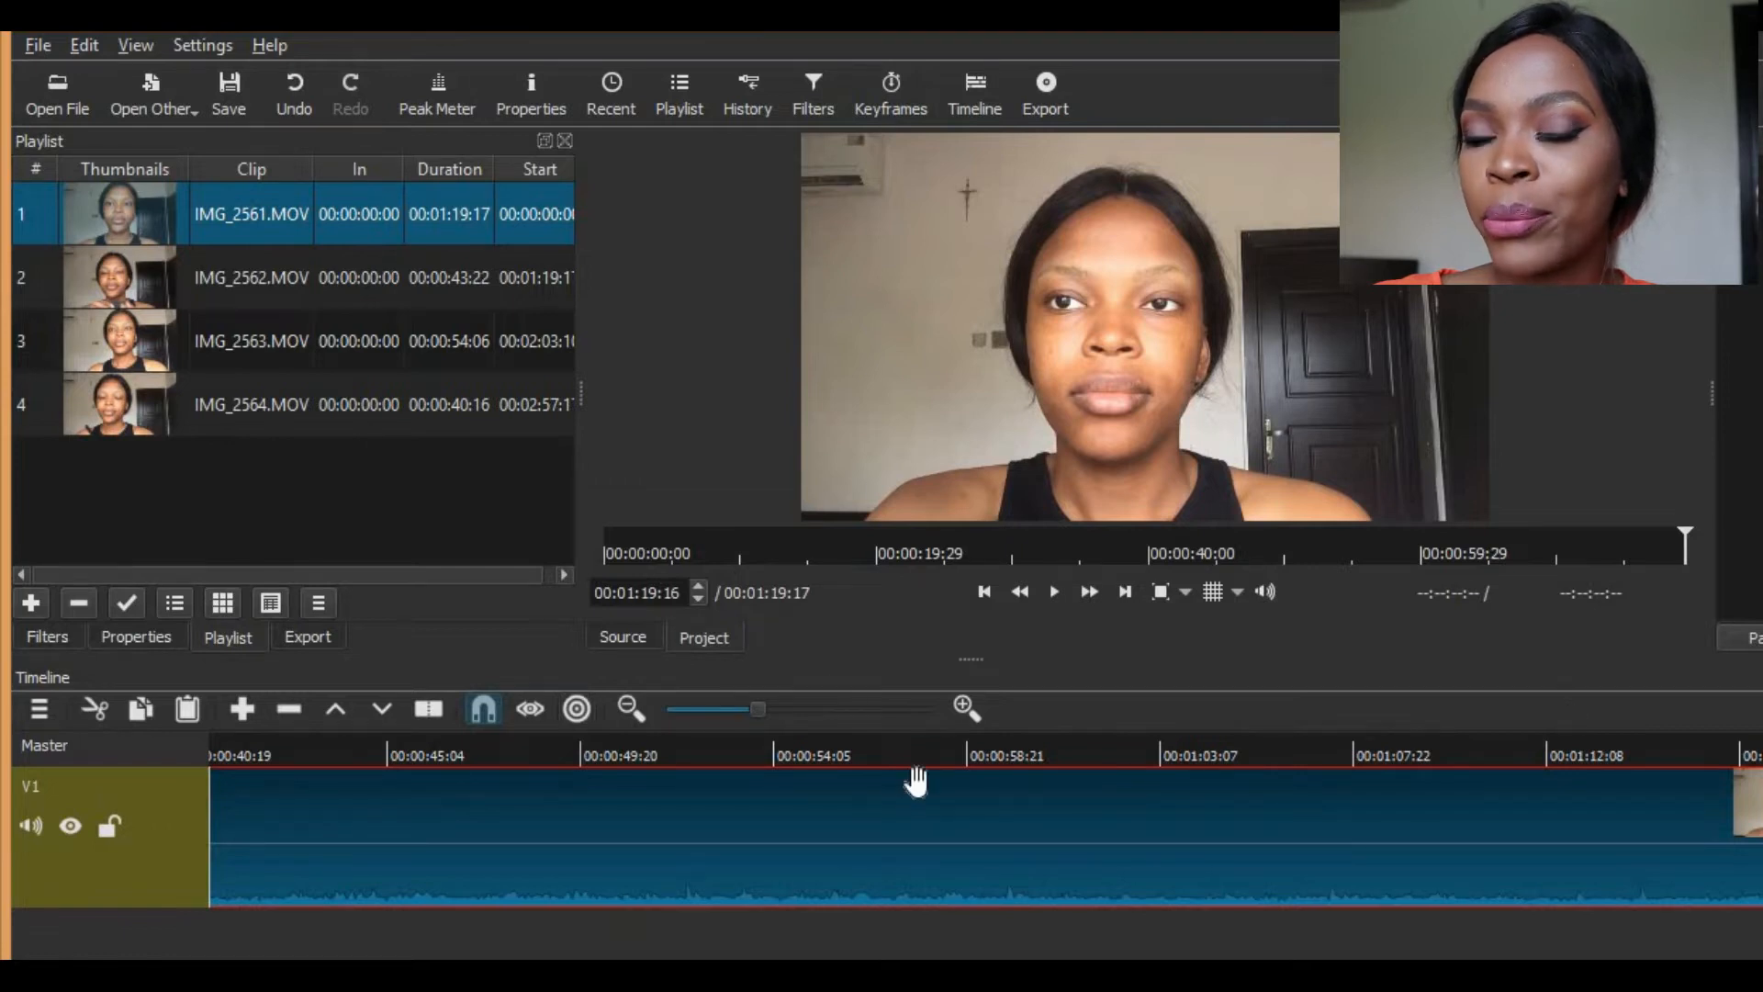
{"action": "left_click", "coordinate": [238, 707]}
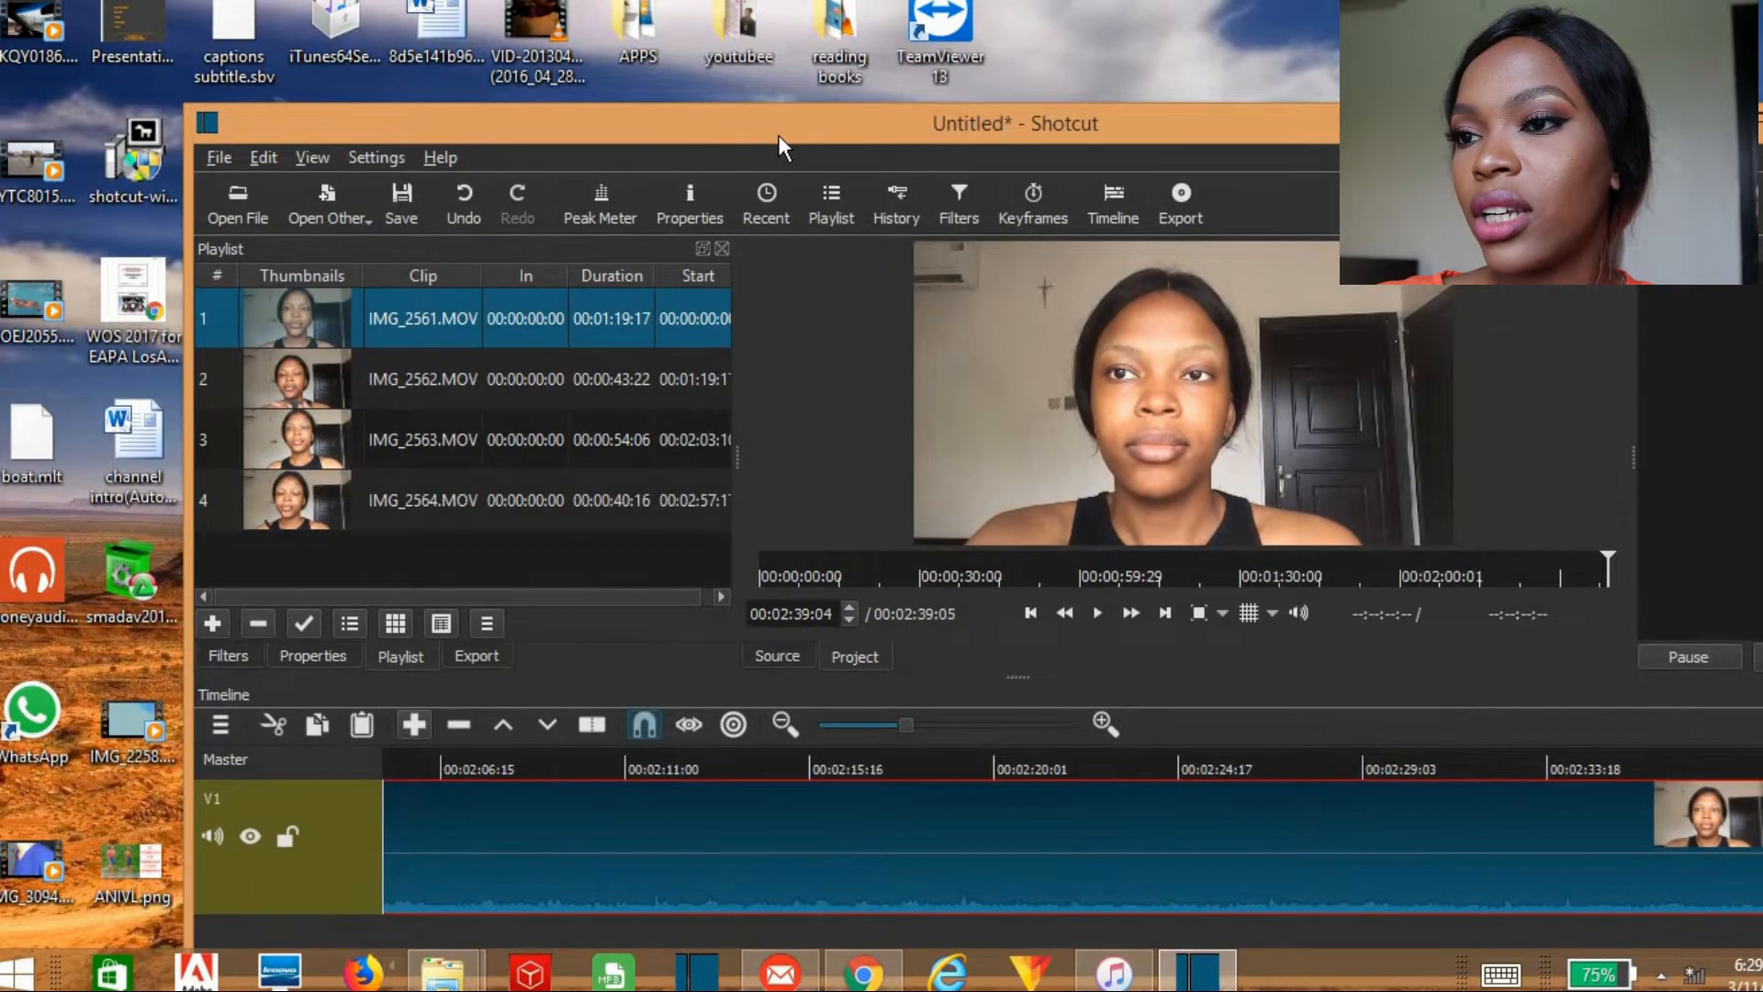
Step: Split the first IMG_2561.MOV clip on track V1 at 00:00:12:07 and at 00:00:19:01
{"action": "left_click_drag", "start_coordinate": [779, 136], "coordinate": [642, 65]}
{"action": "right_click", "coordinate": [642, 64]}
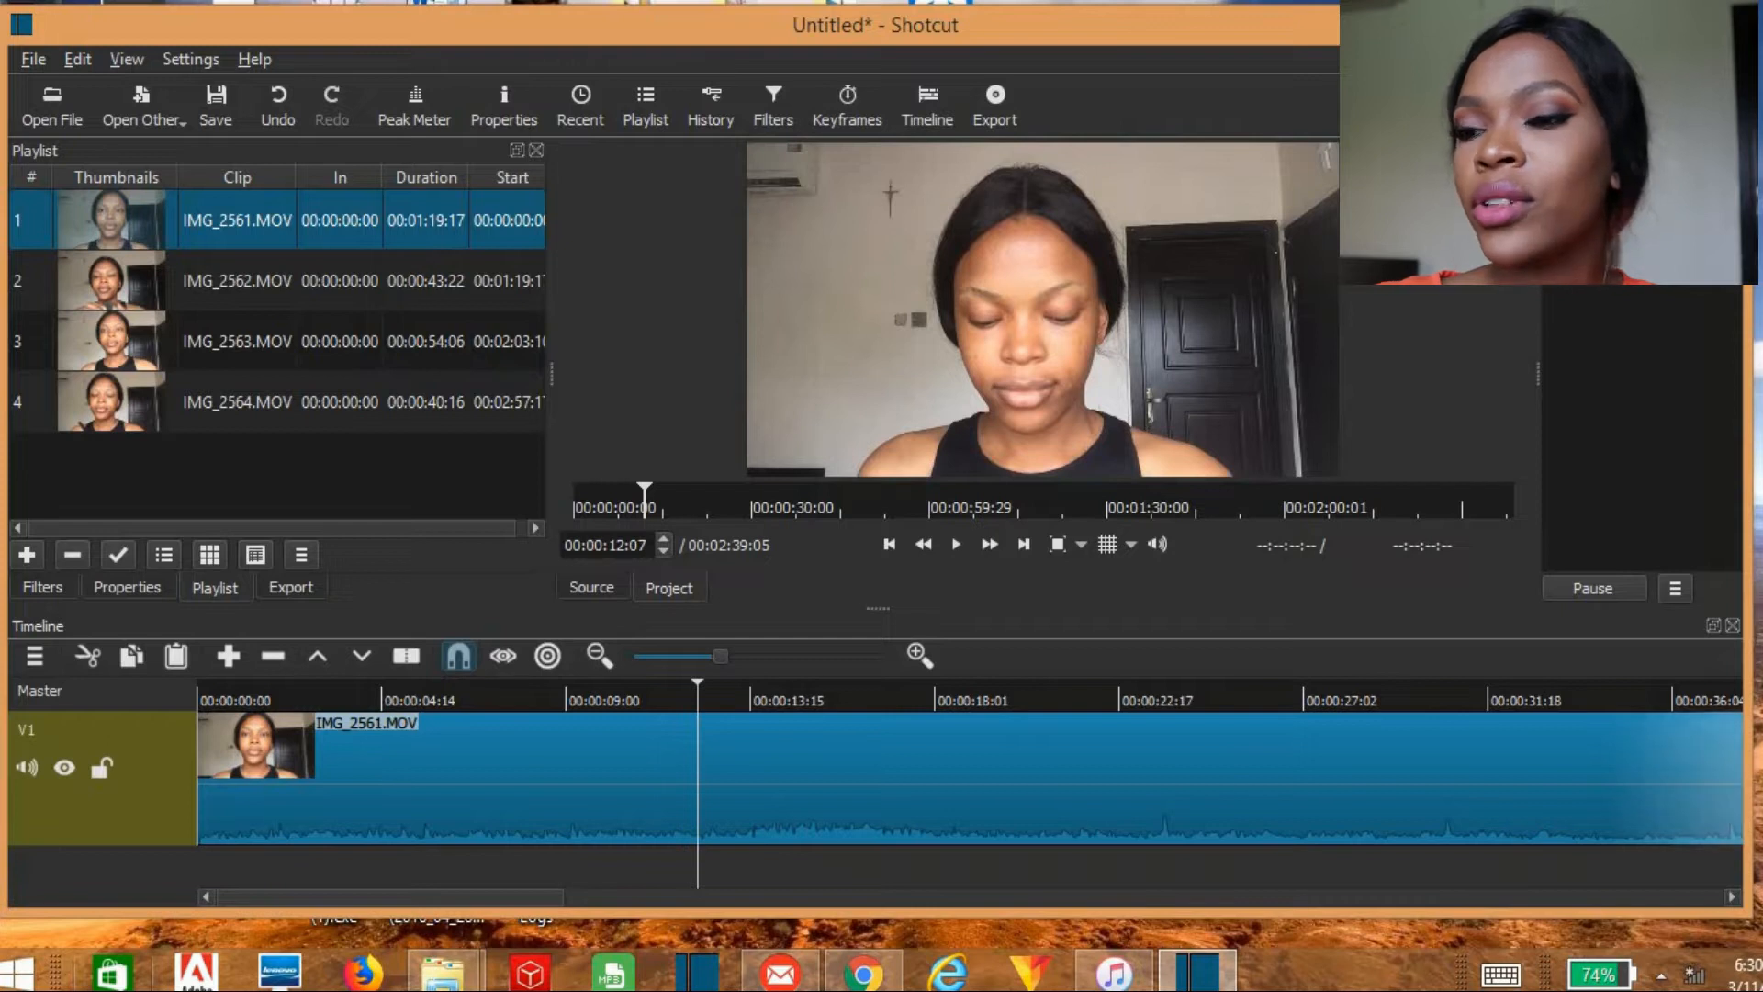
{"action": "left_click", "coordinate": [405, 655]}
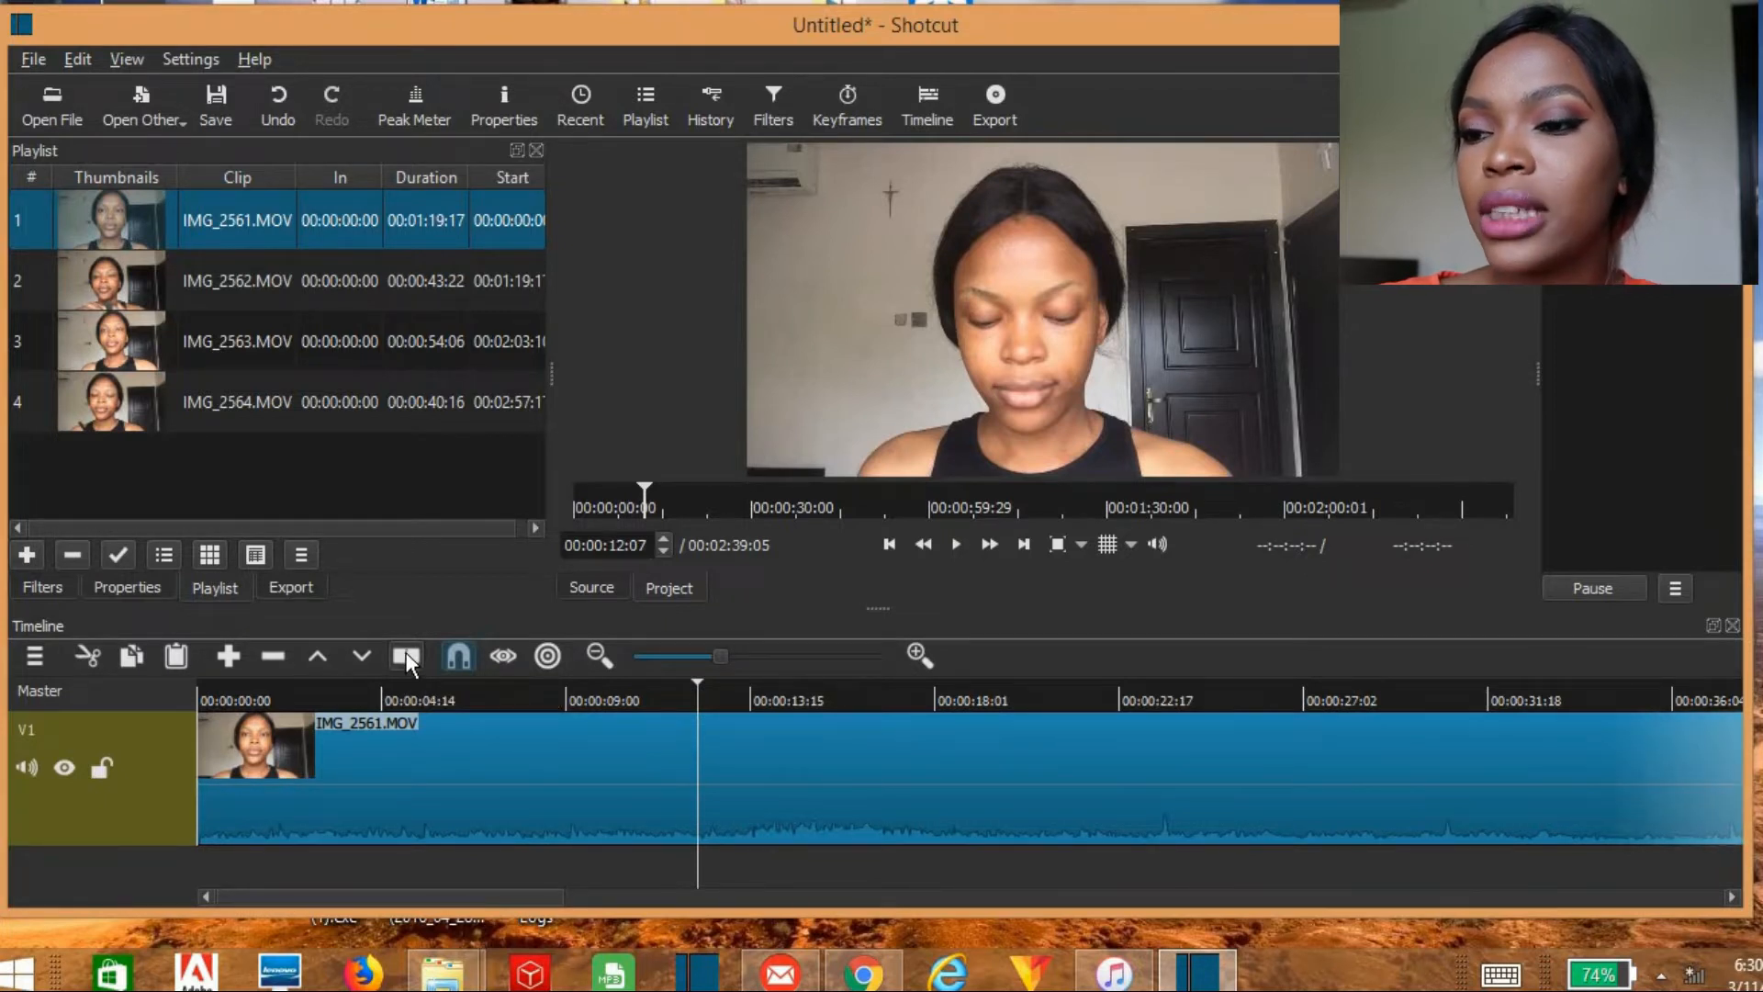
{"action": "left_click", "coordinate": [405, 656]}
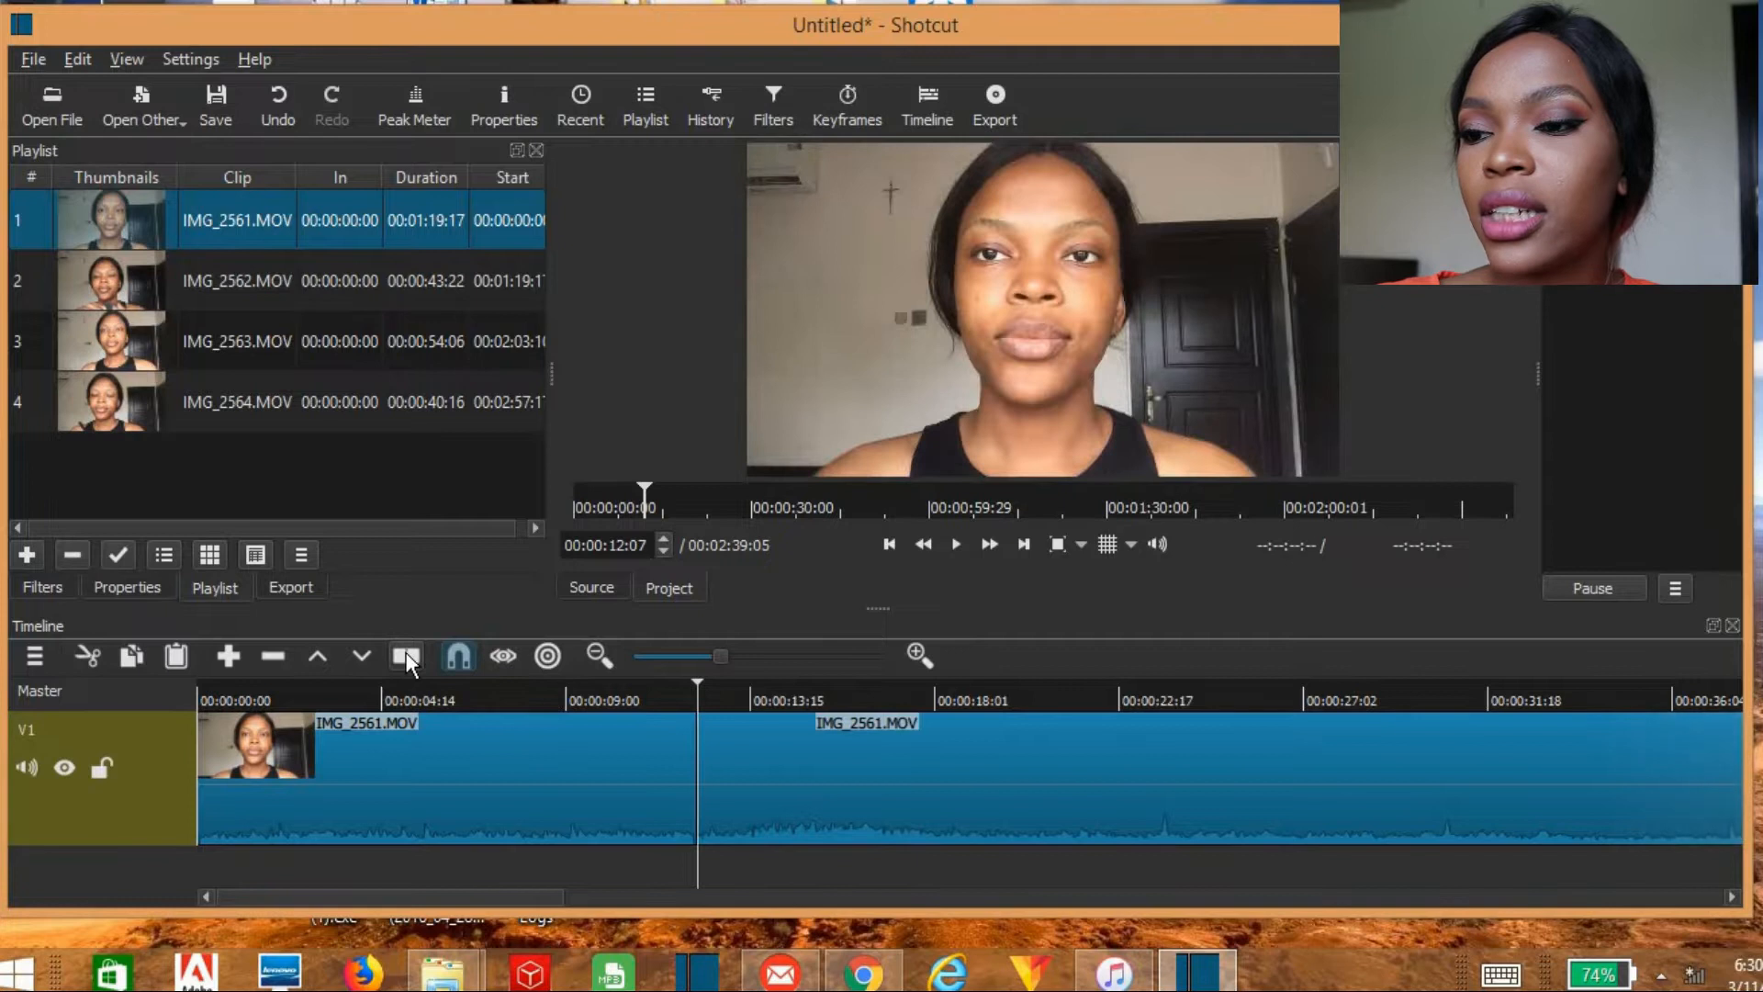
{"action": "left_click", "coordinate": [975, 691]}
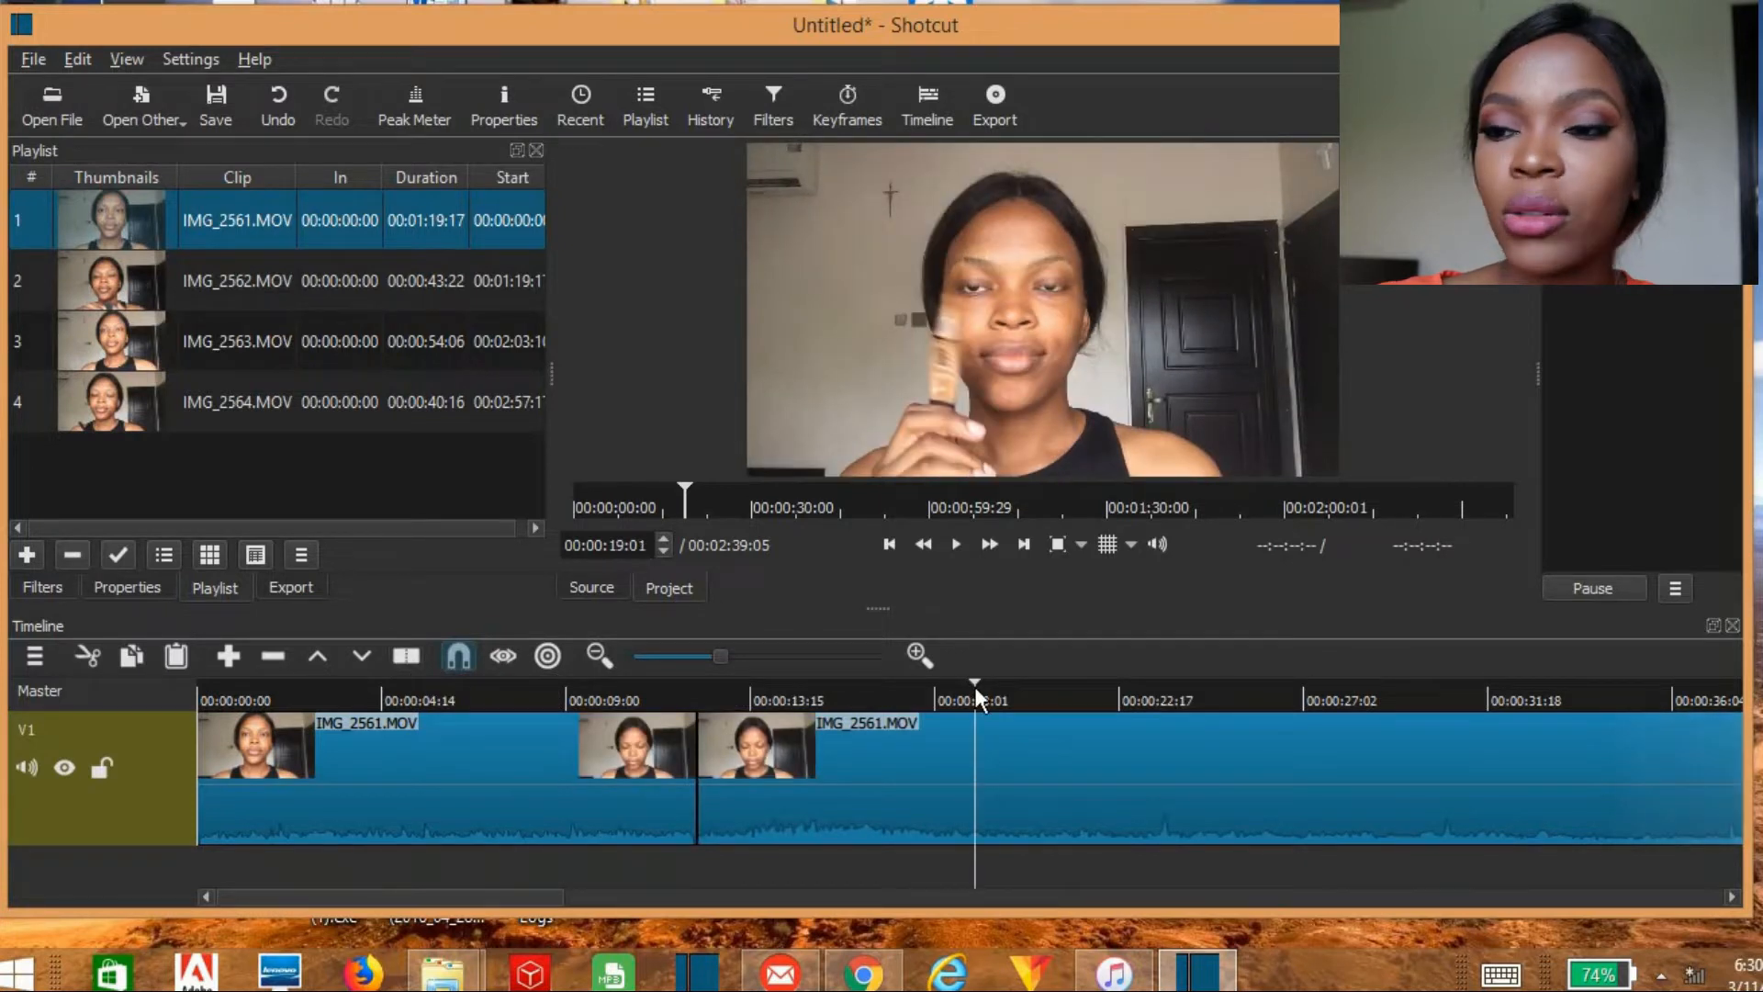
{"action": "left_click", "coordinate": [393, 655]}
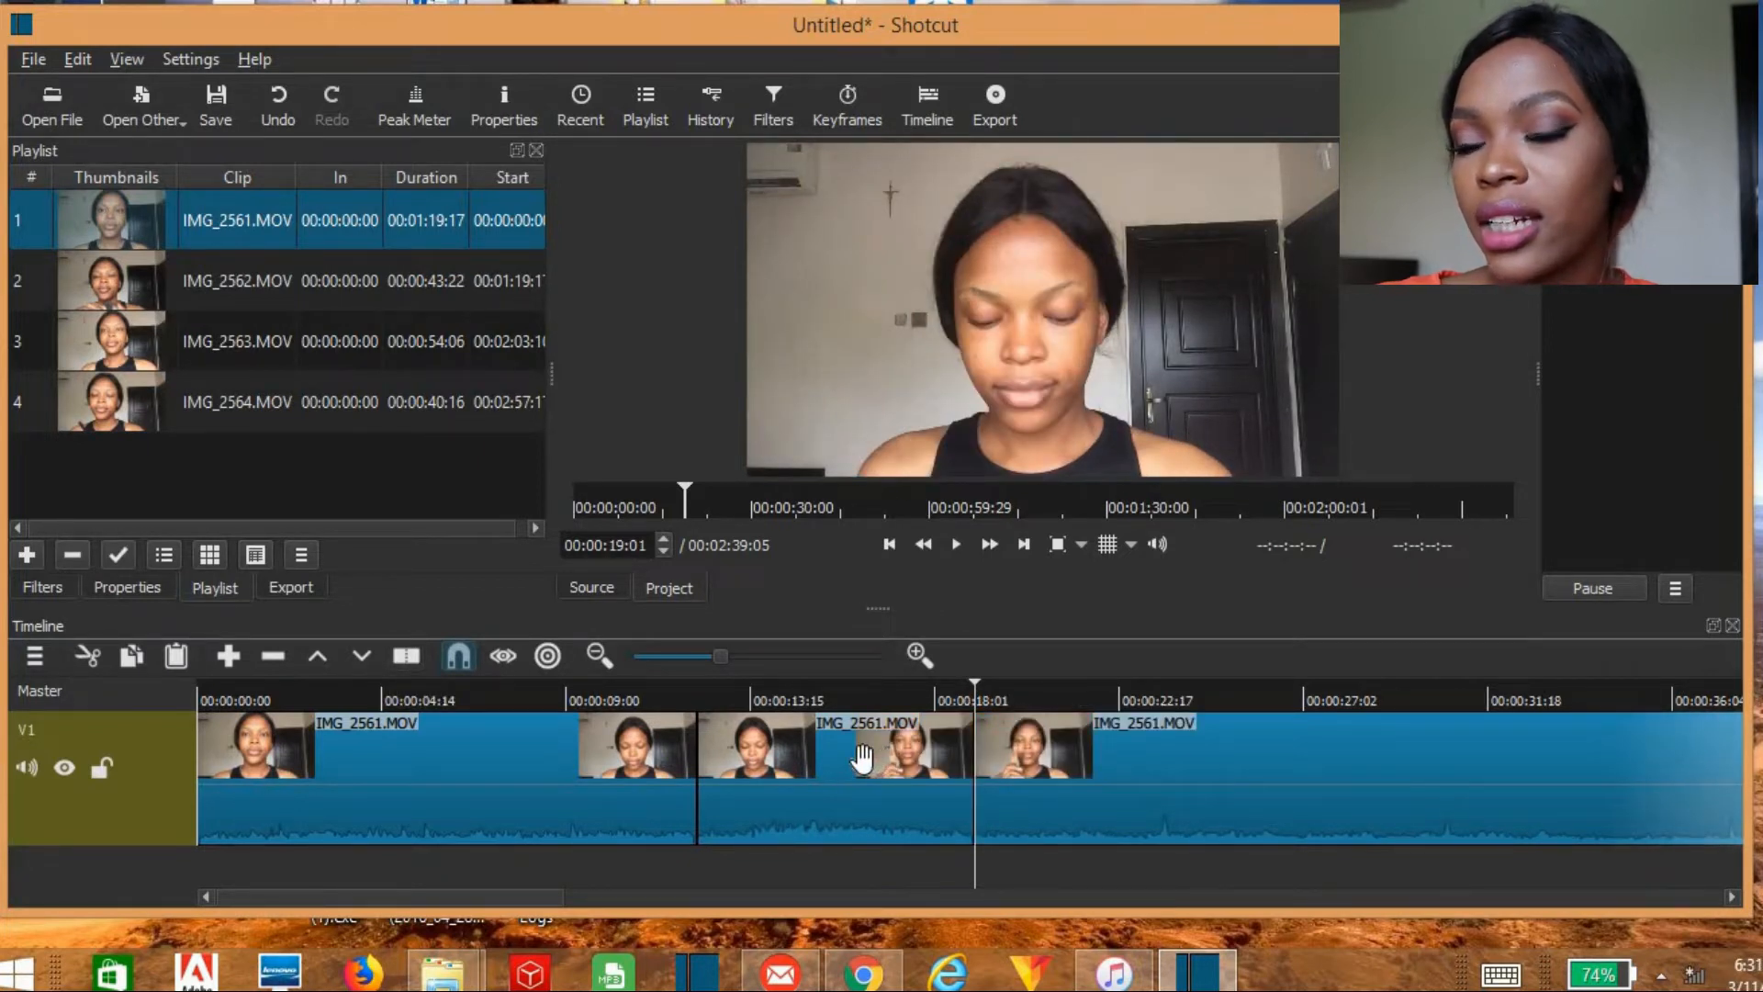
Step: Remove the segment between the two cuts so the following footage closes up, and undo that removal
{"action": "left_click", "coordinate": [863, 758]}
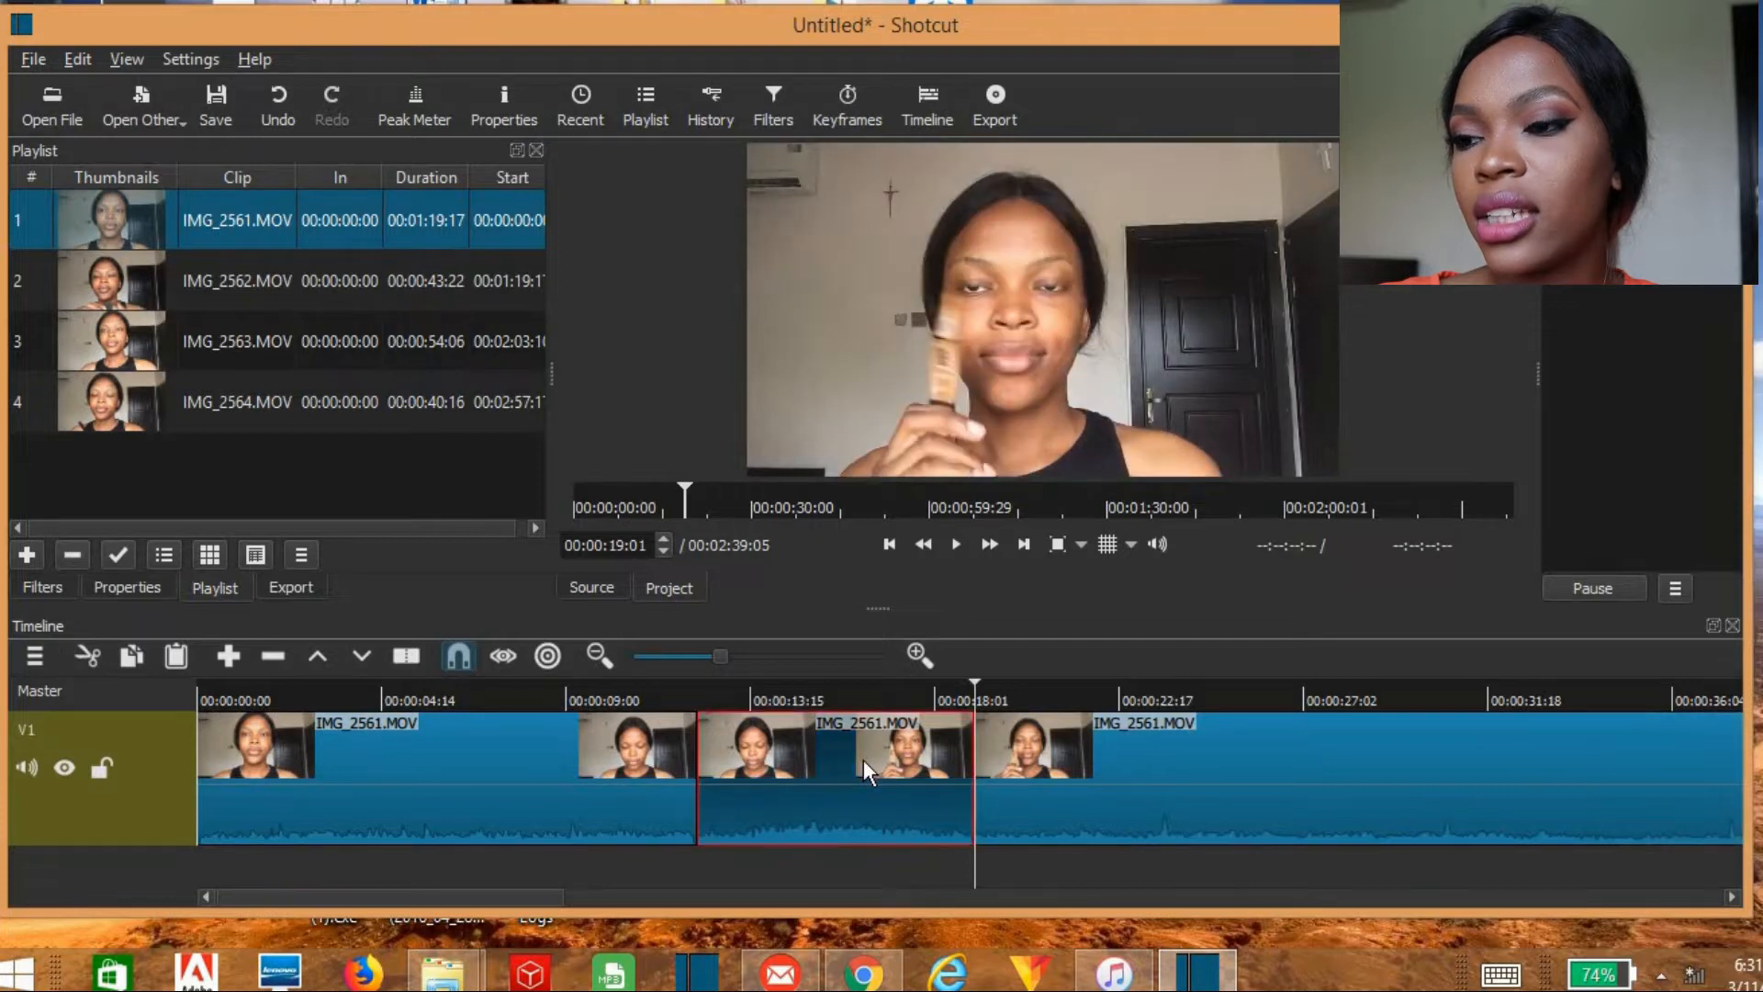
{"action": "right_click", "coordinate": [863, 759]}
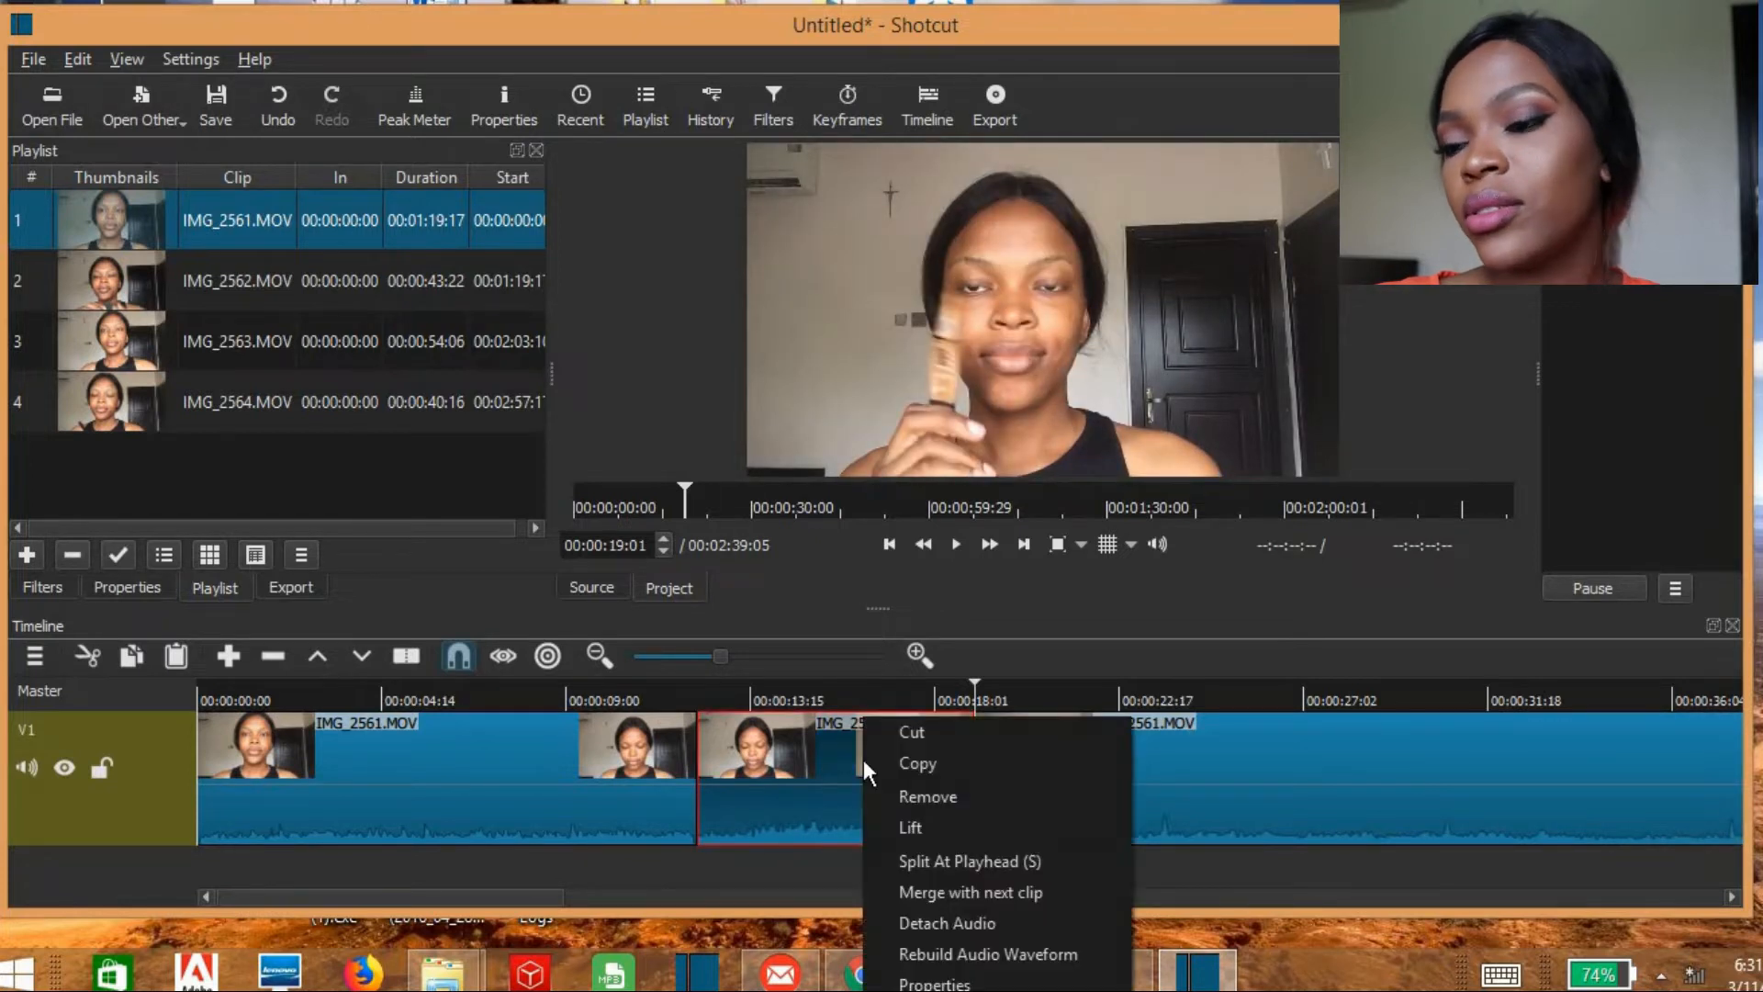
{"action": "left_click", "coordinate": [938, 801]}
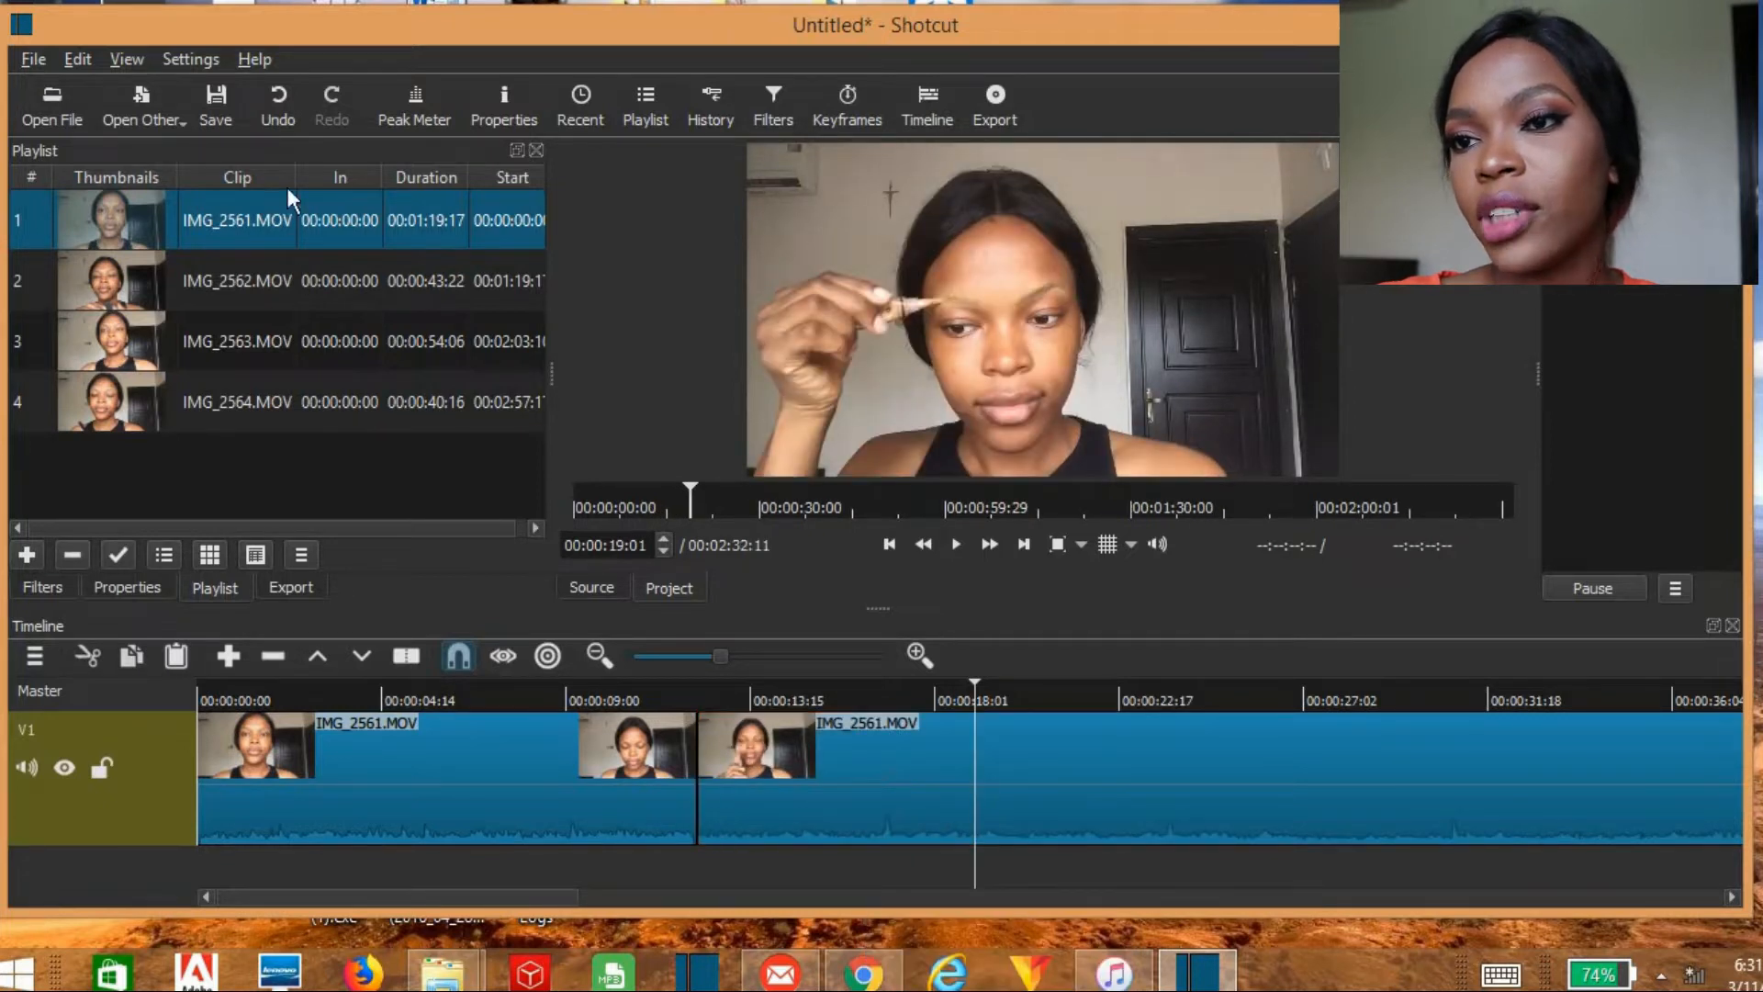
{"action": "left_click", "coordinate": [278, 124]}
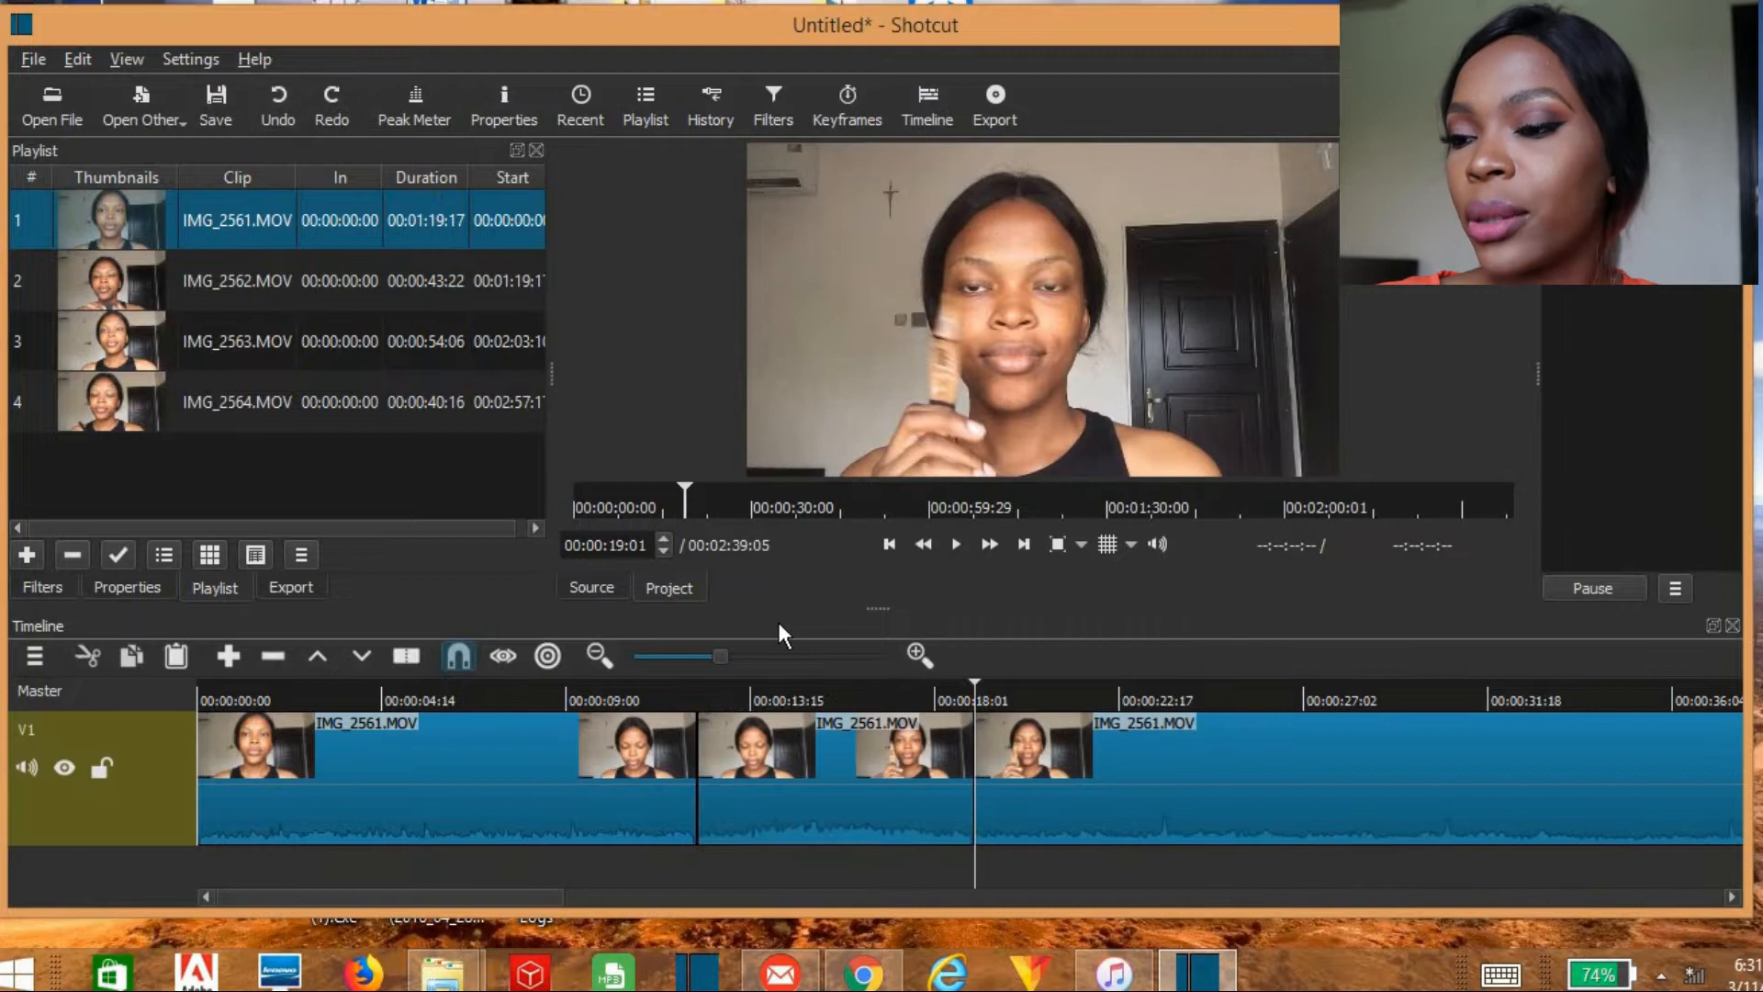
Step: Lift the middle segment and remove the gap it leaves on track V1, undoing both operations
{"action": "left_click", "coordinate": [839, 783]}
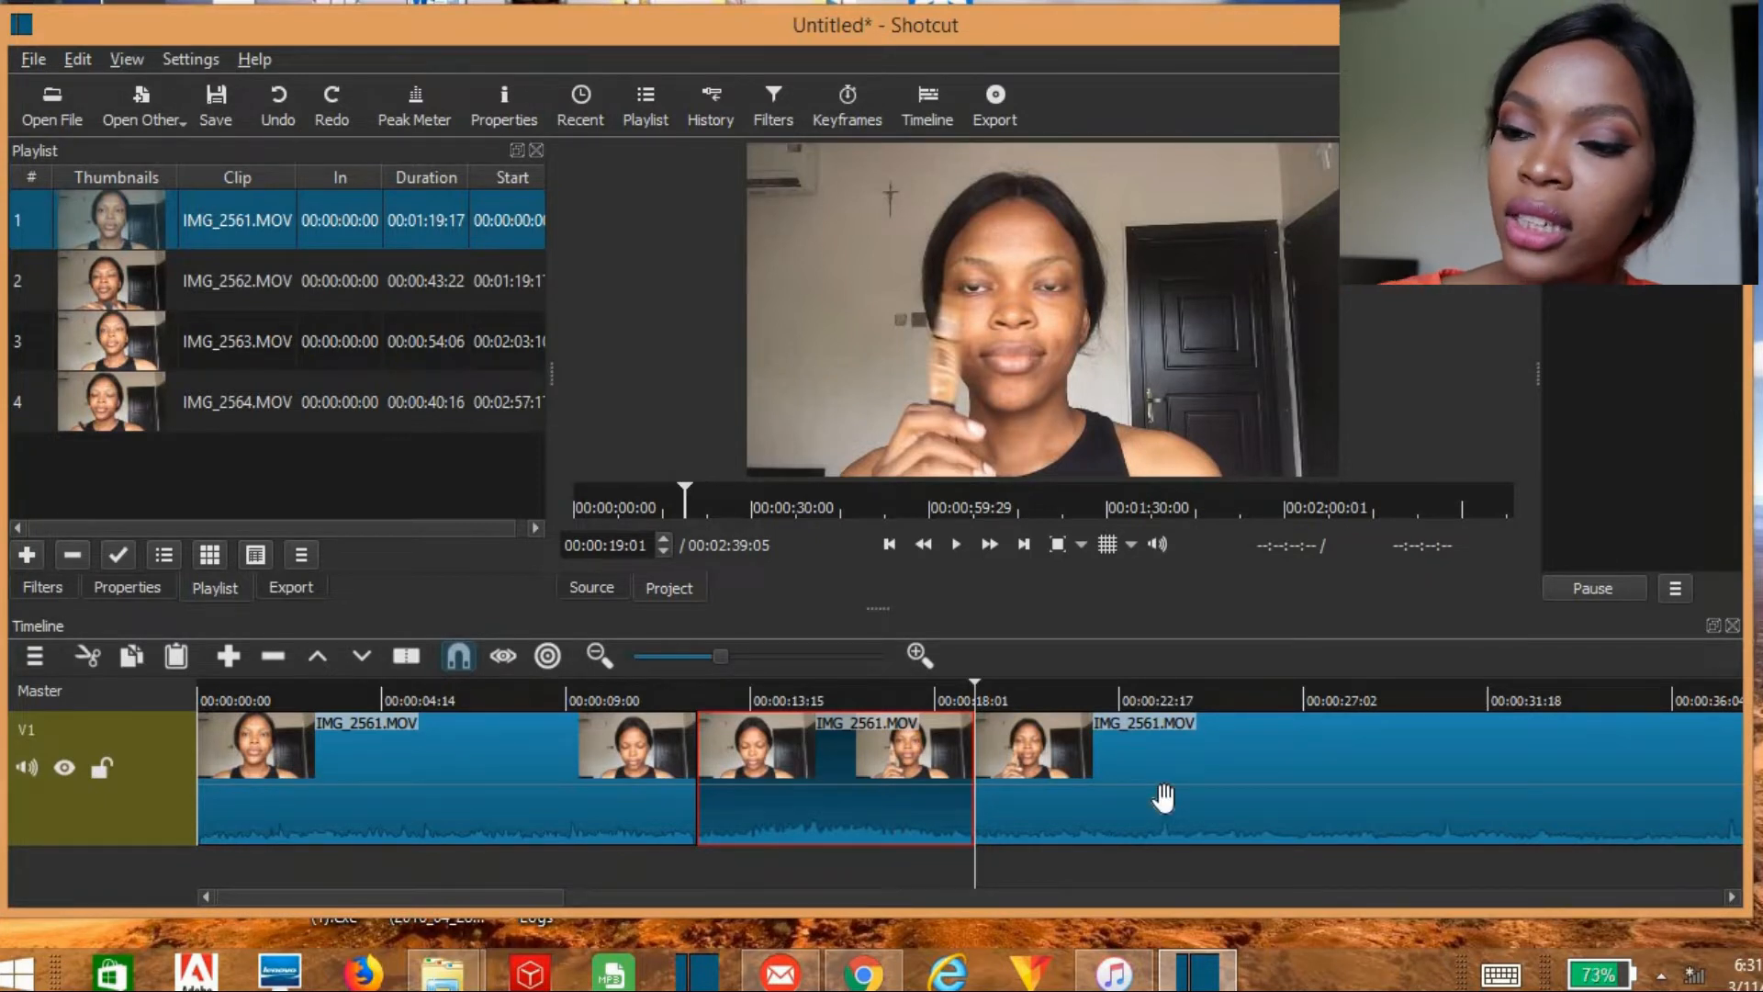
{"action": "right_click", "coordinate": [840, 775]}
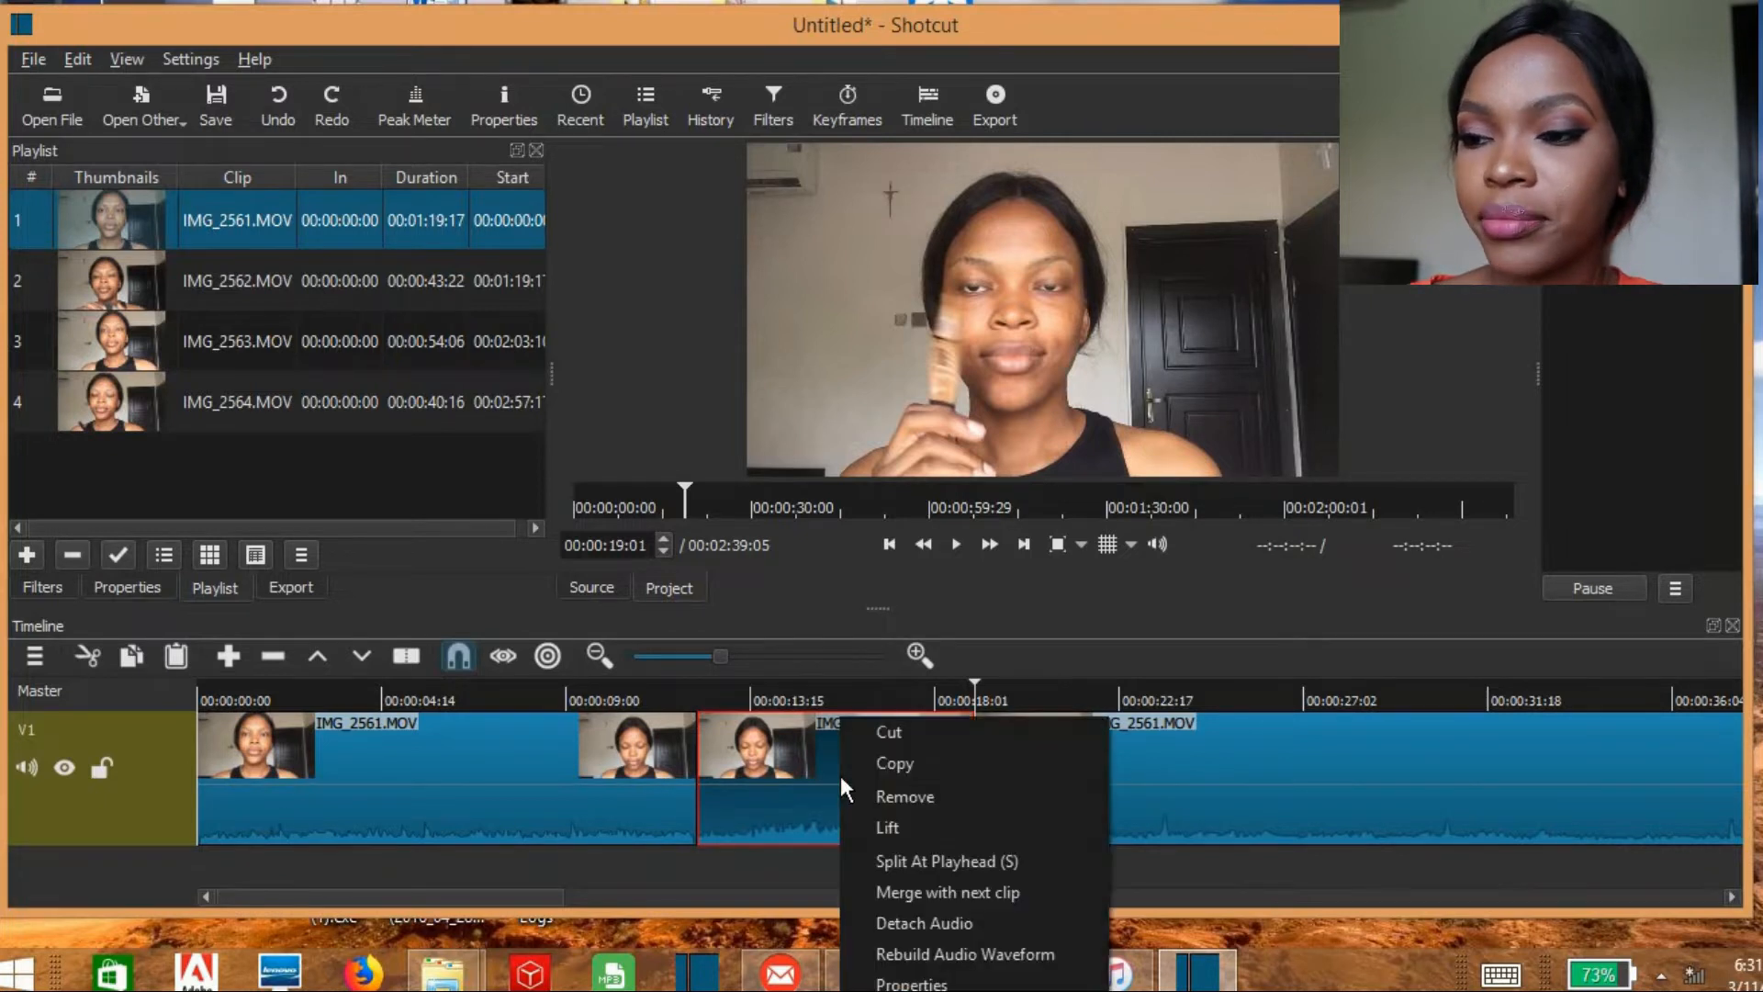
{"action": "left_click", "coordinate": [922, 824]}
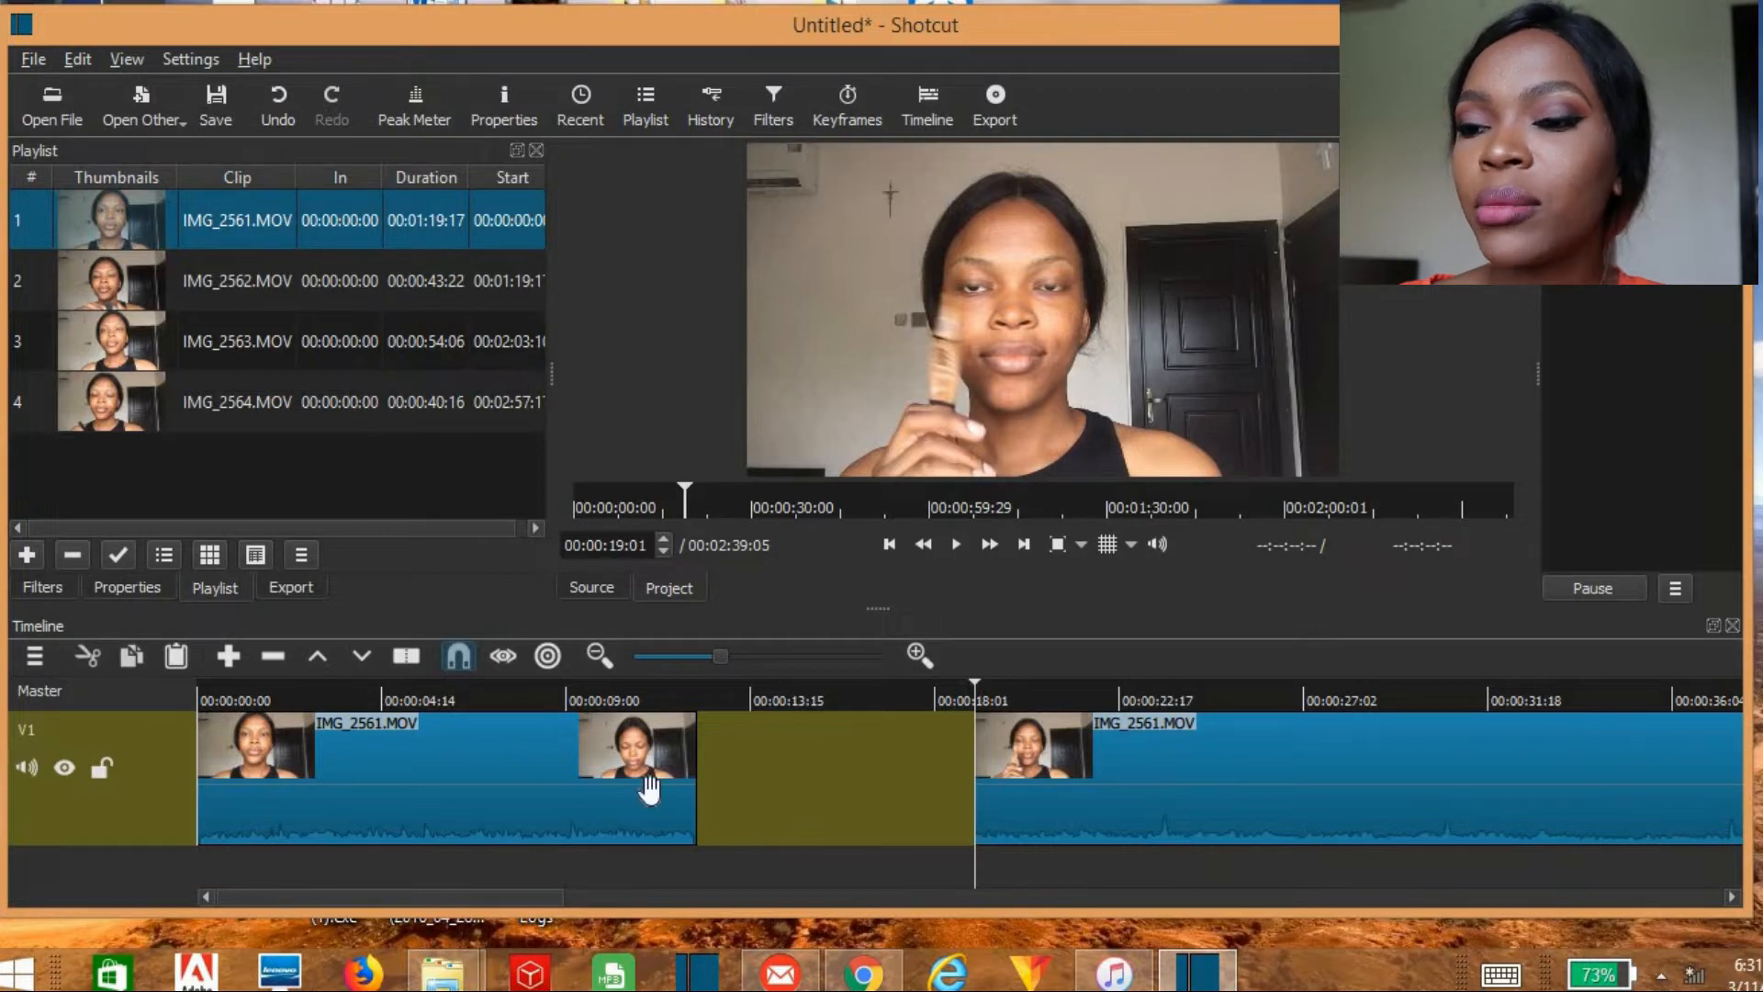
{"action": "left_click", "coordinate": [454, 805]}
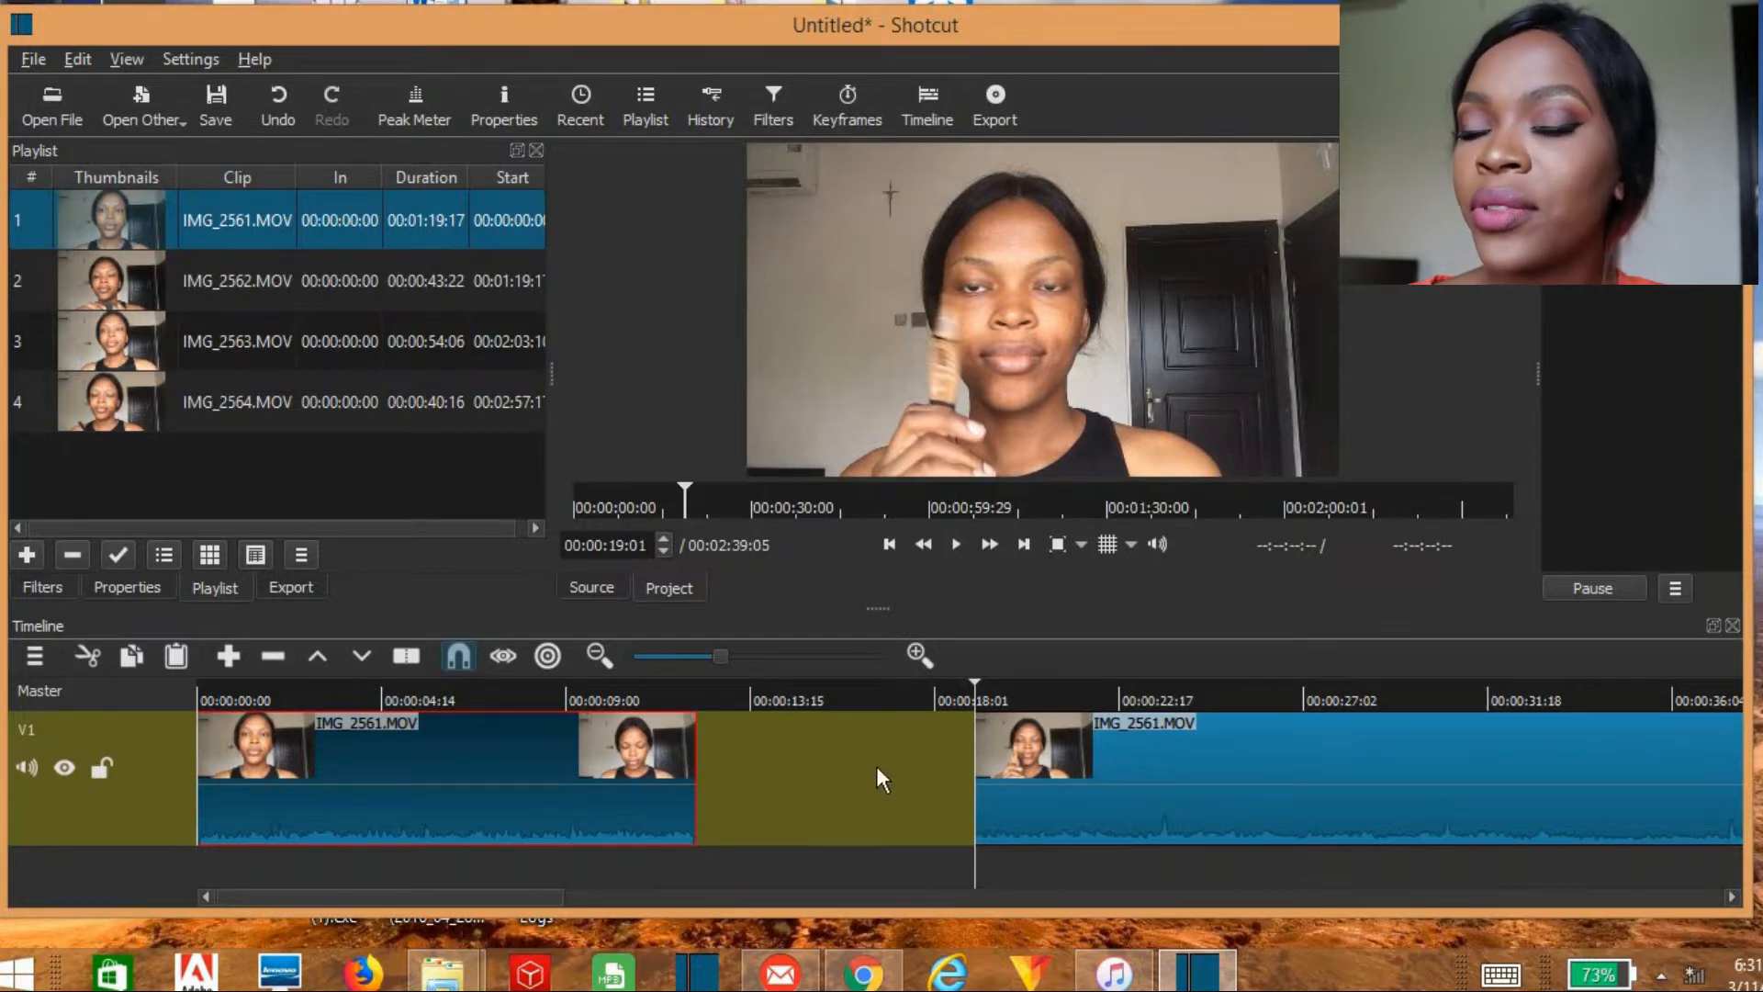
{"action": "right_click", "coordinate": [798, 770]}
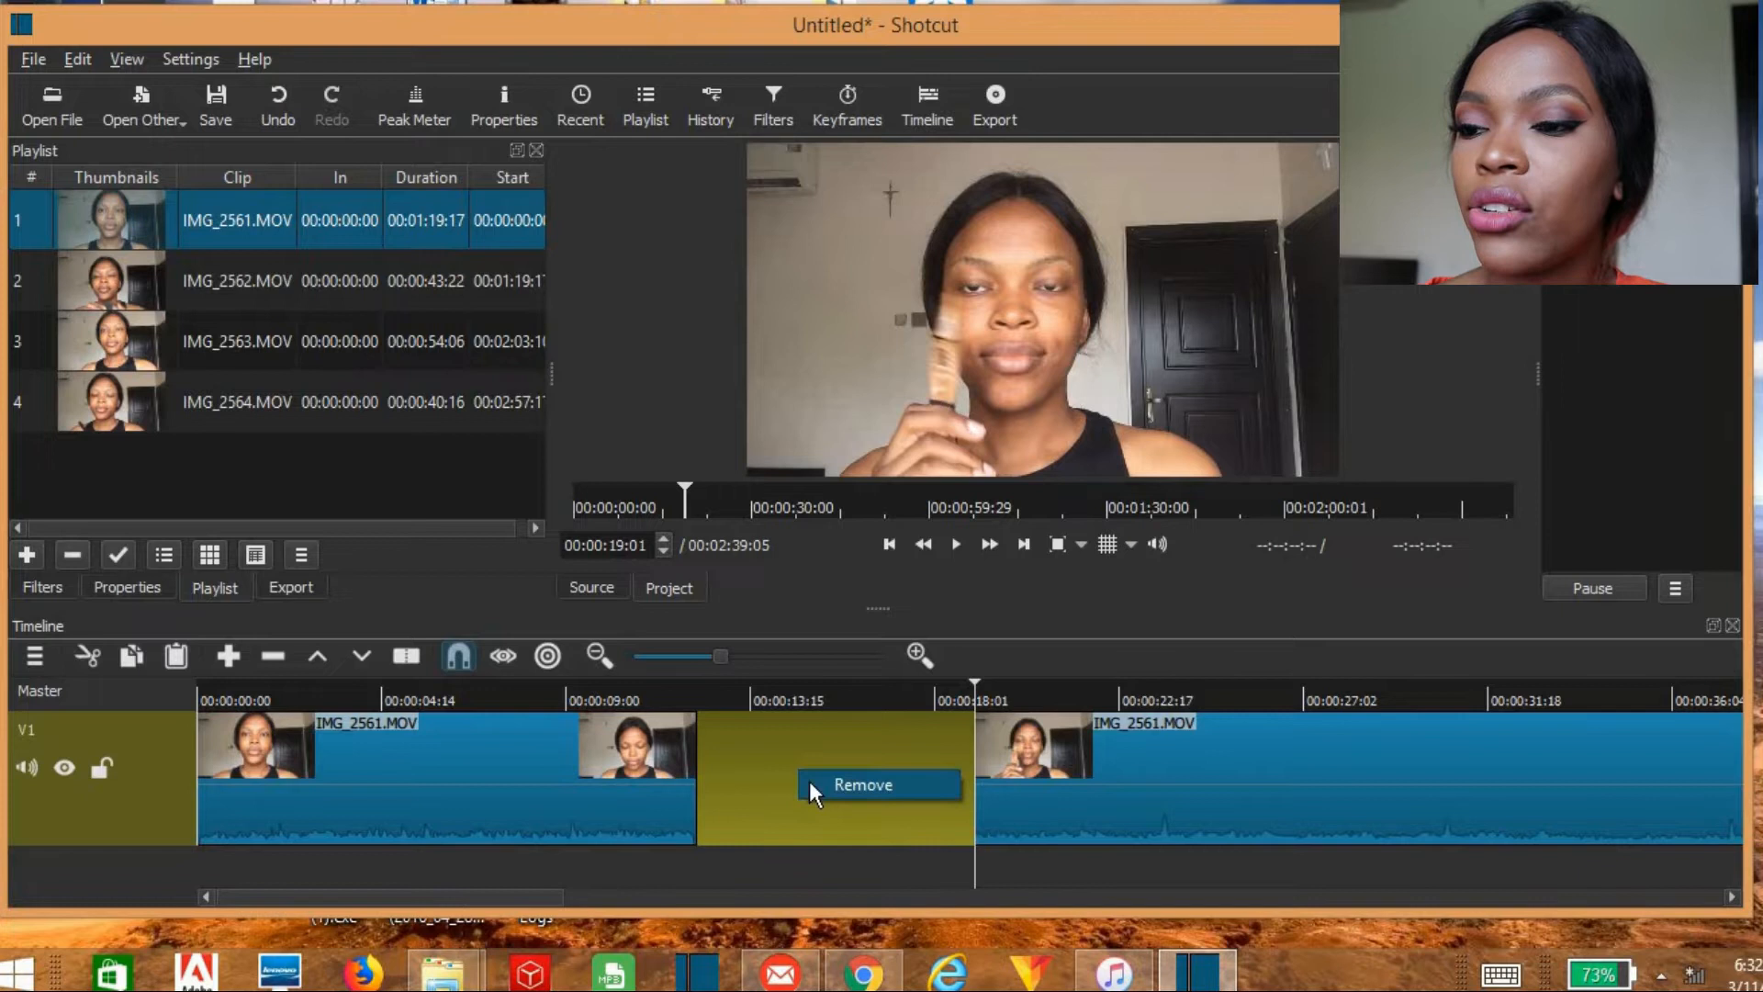
{"action": "left_click", "coordinate": [811, 788]}
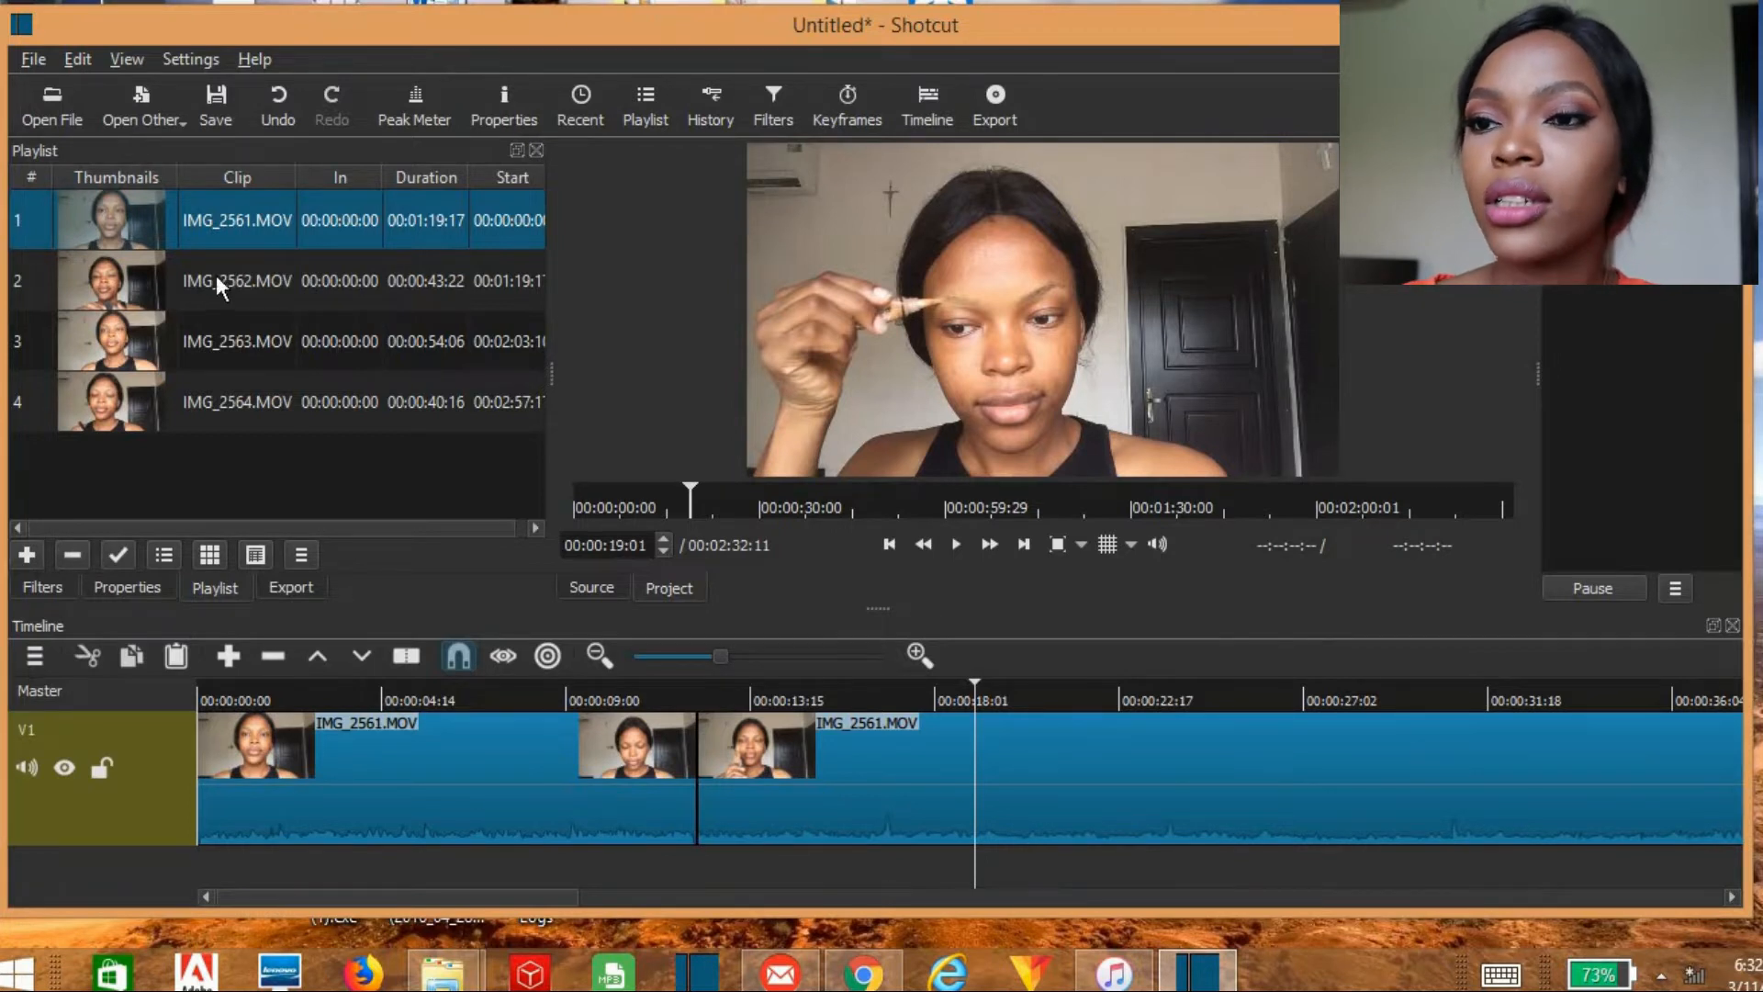
{"action": "left_click", "coordinate": [274, 105]}
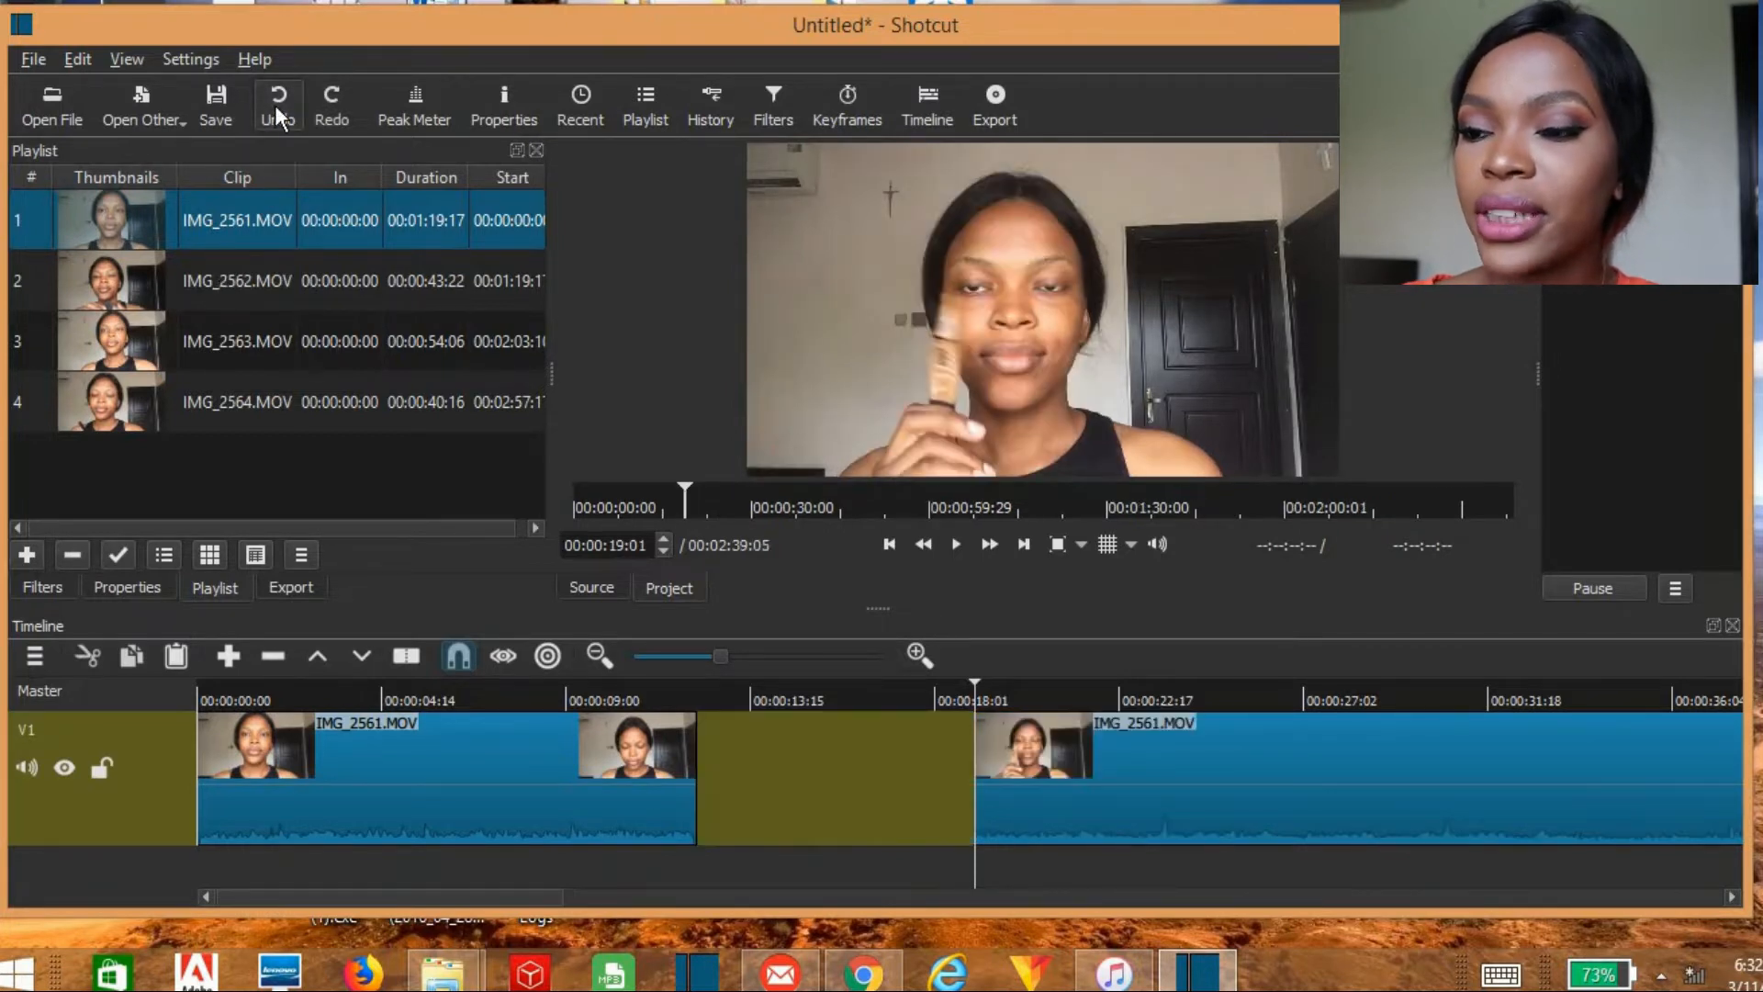
{"action": "left_click", "coordinate": [274, 105]}
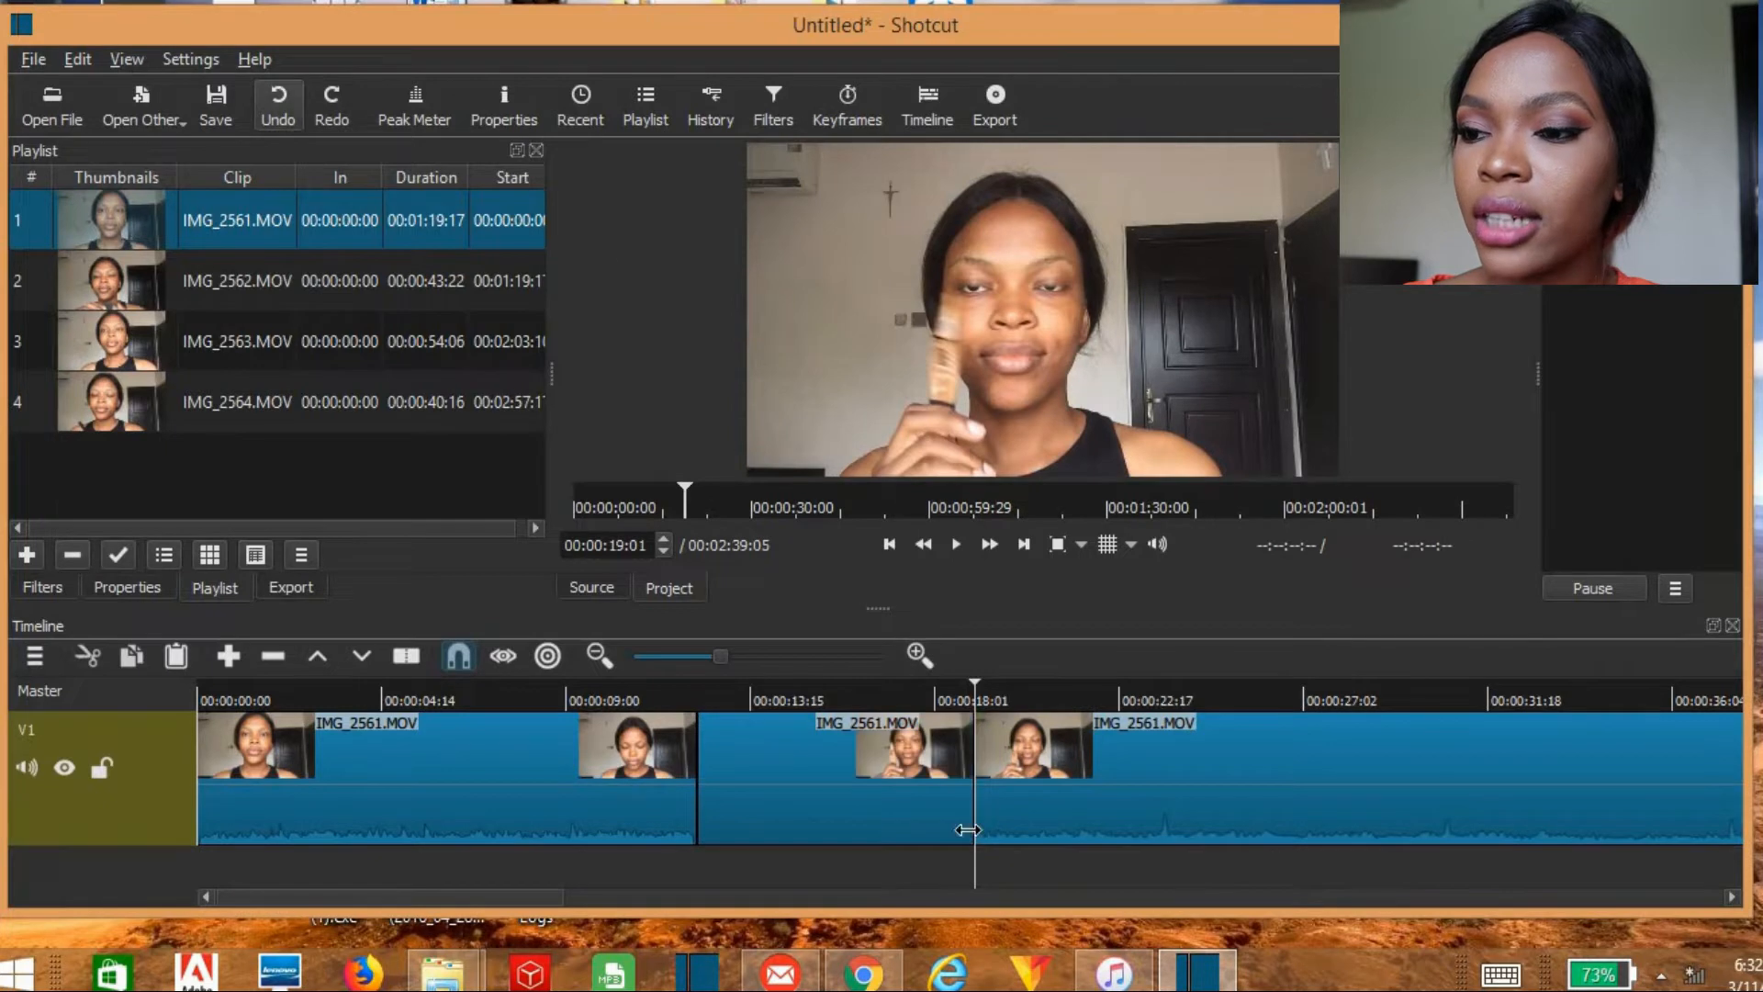
Step: Copy the middle IMG_2561.MOV segment and try to append it at the end of track V1
{"action": "right_click", "coordinate": [835, 747]}
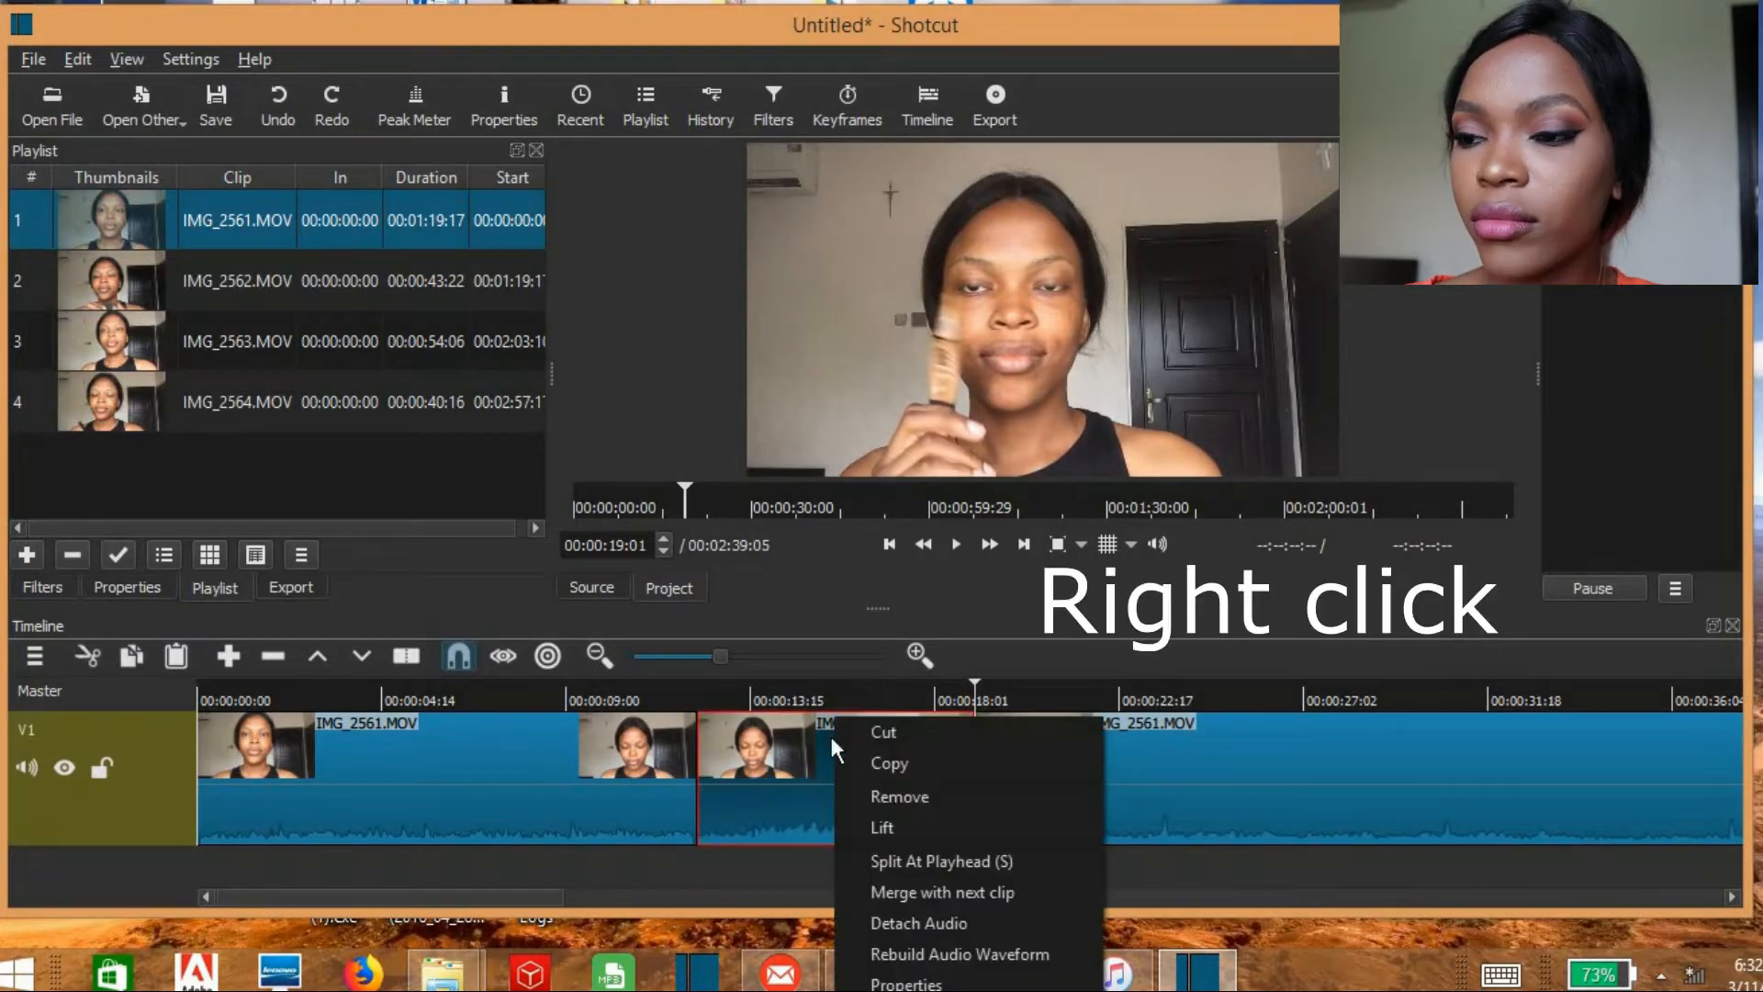
{"action": "left_click", "coordinate": [901, 766]}
{"action": "left_click", "coordinate": [1513, 501]}
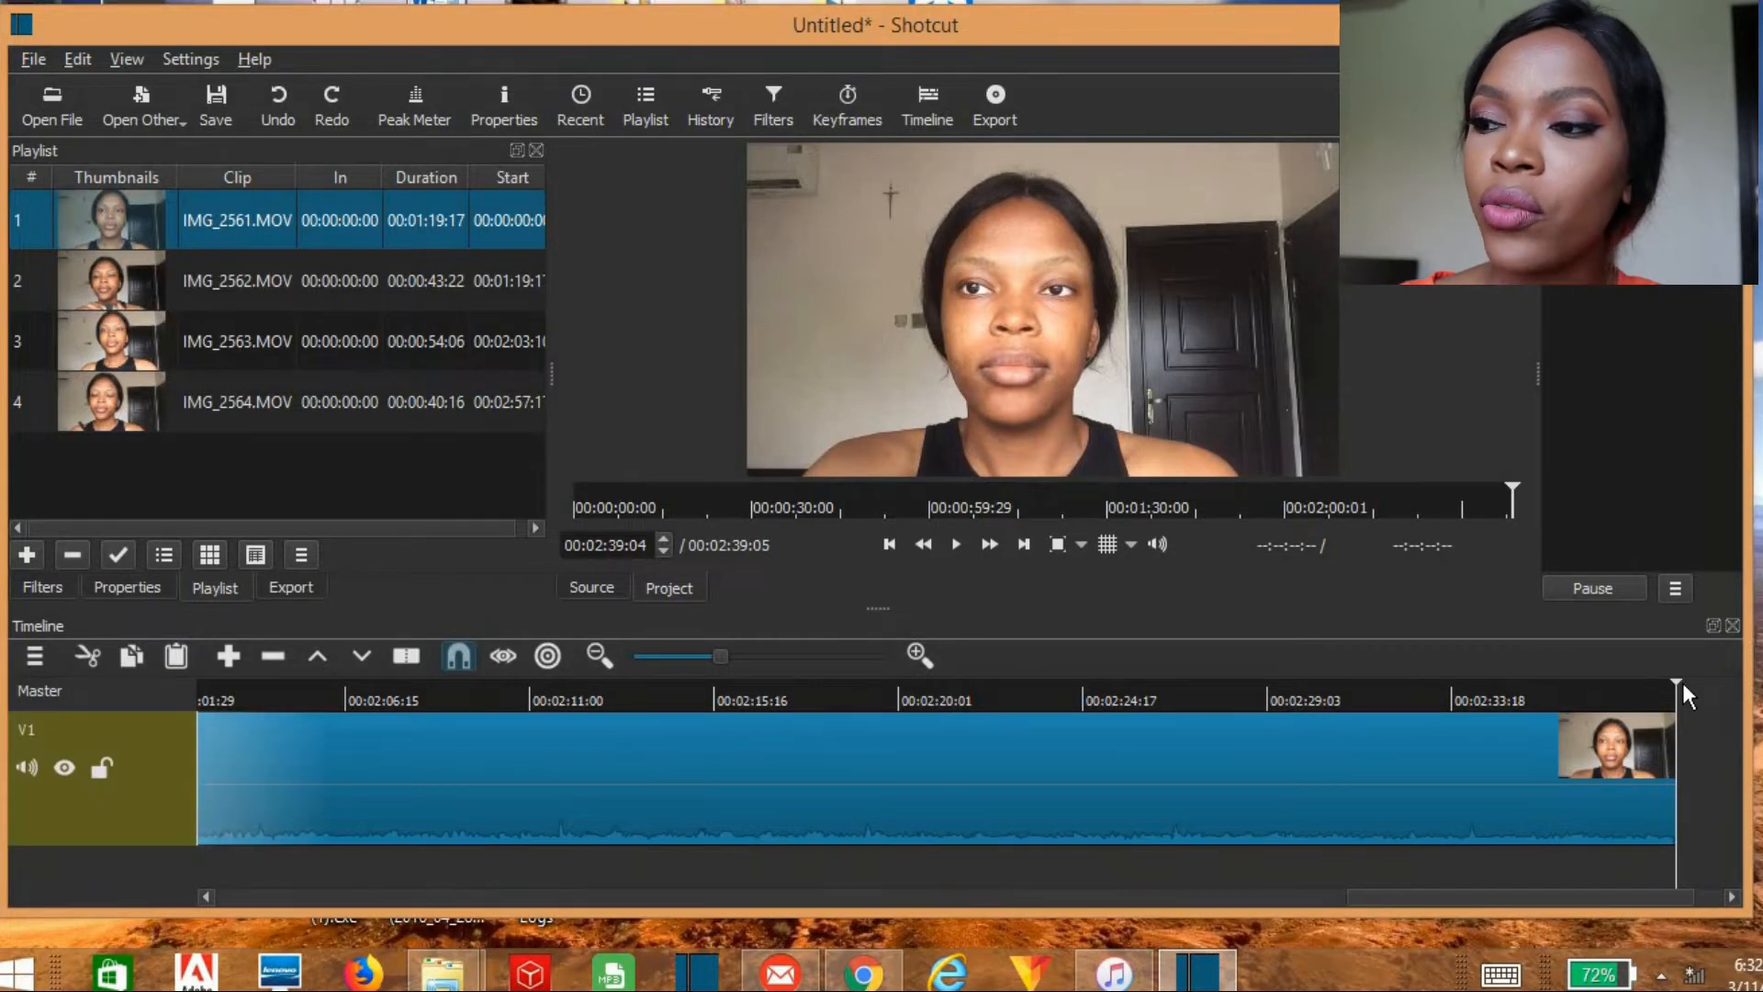
{"action": "key", "text": "a"}
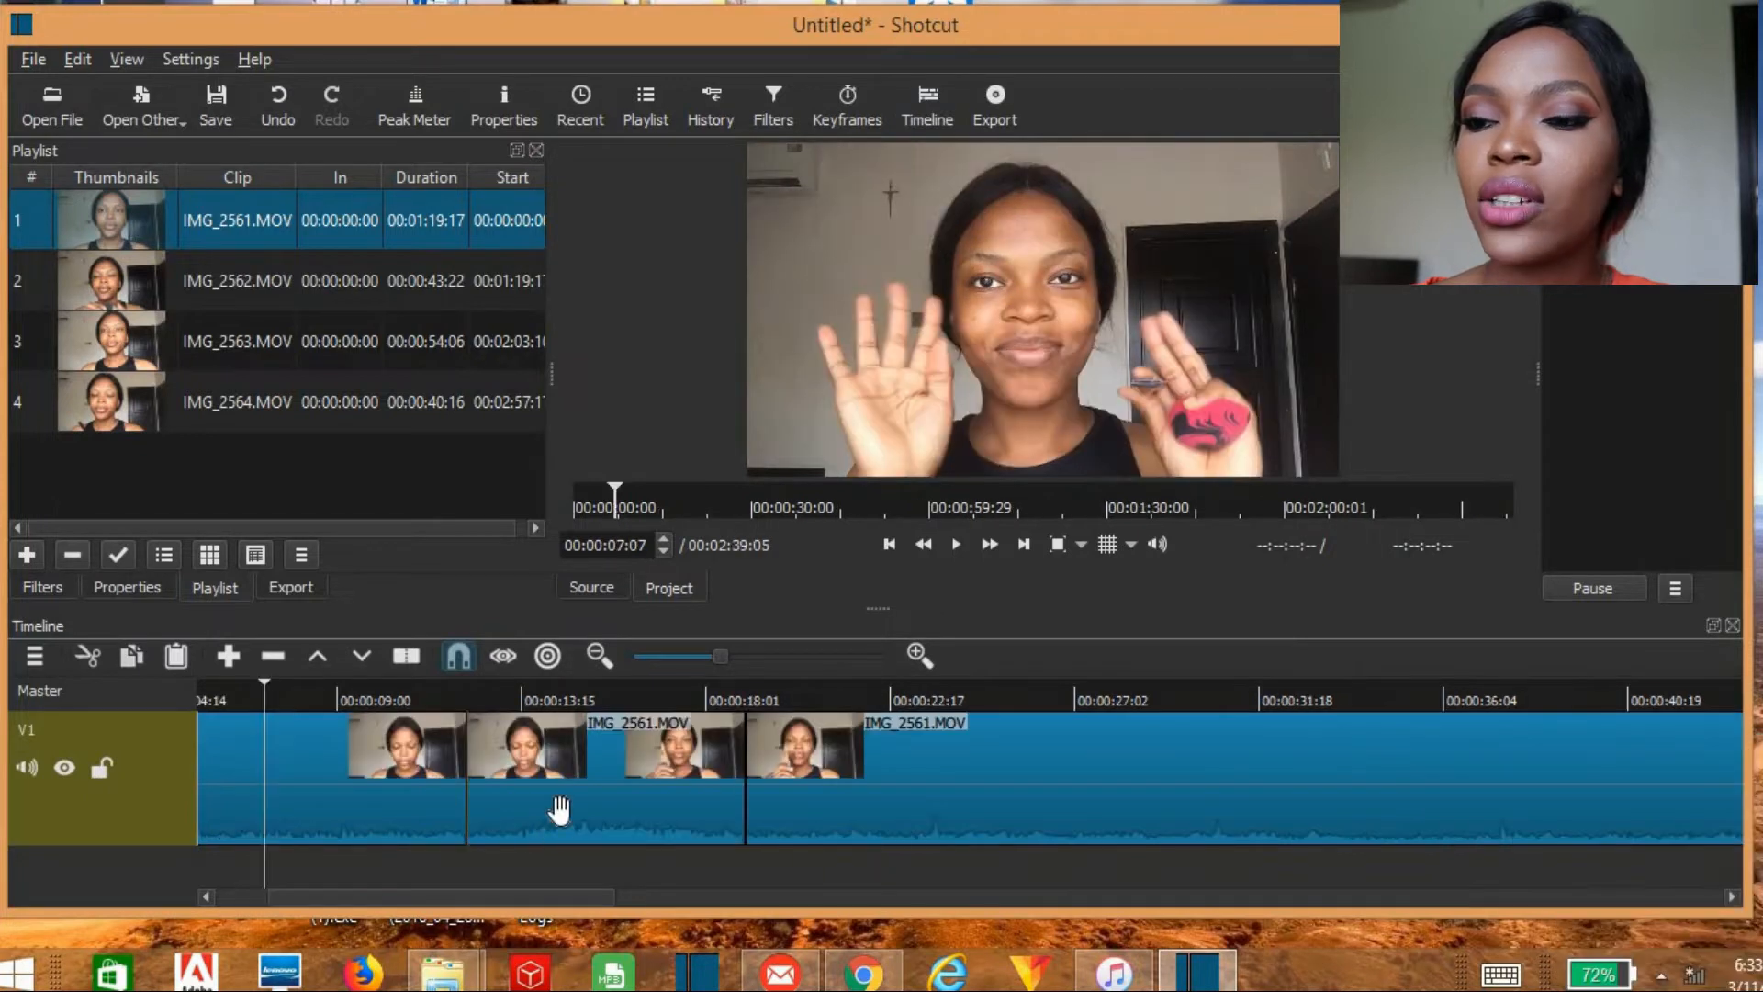
Step: Overlap the start of the middle segment with the end of the first segment to create a transition between them
{"action": "left_click", "coordinate": [560, 824]}
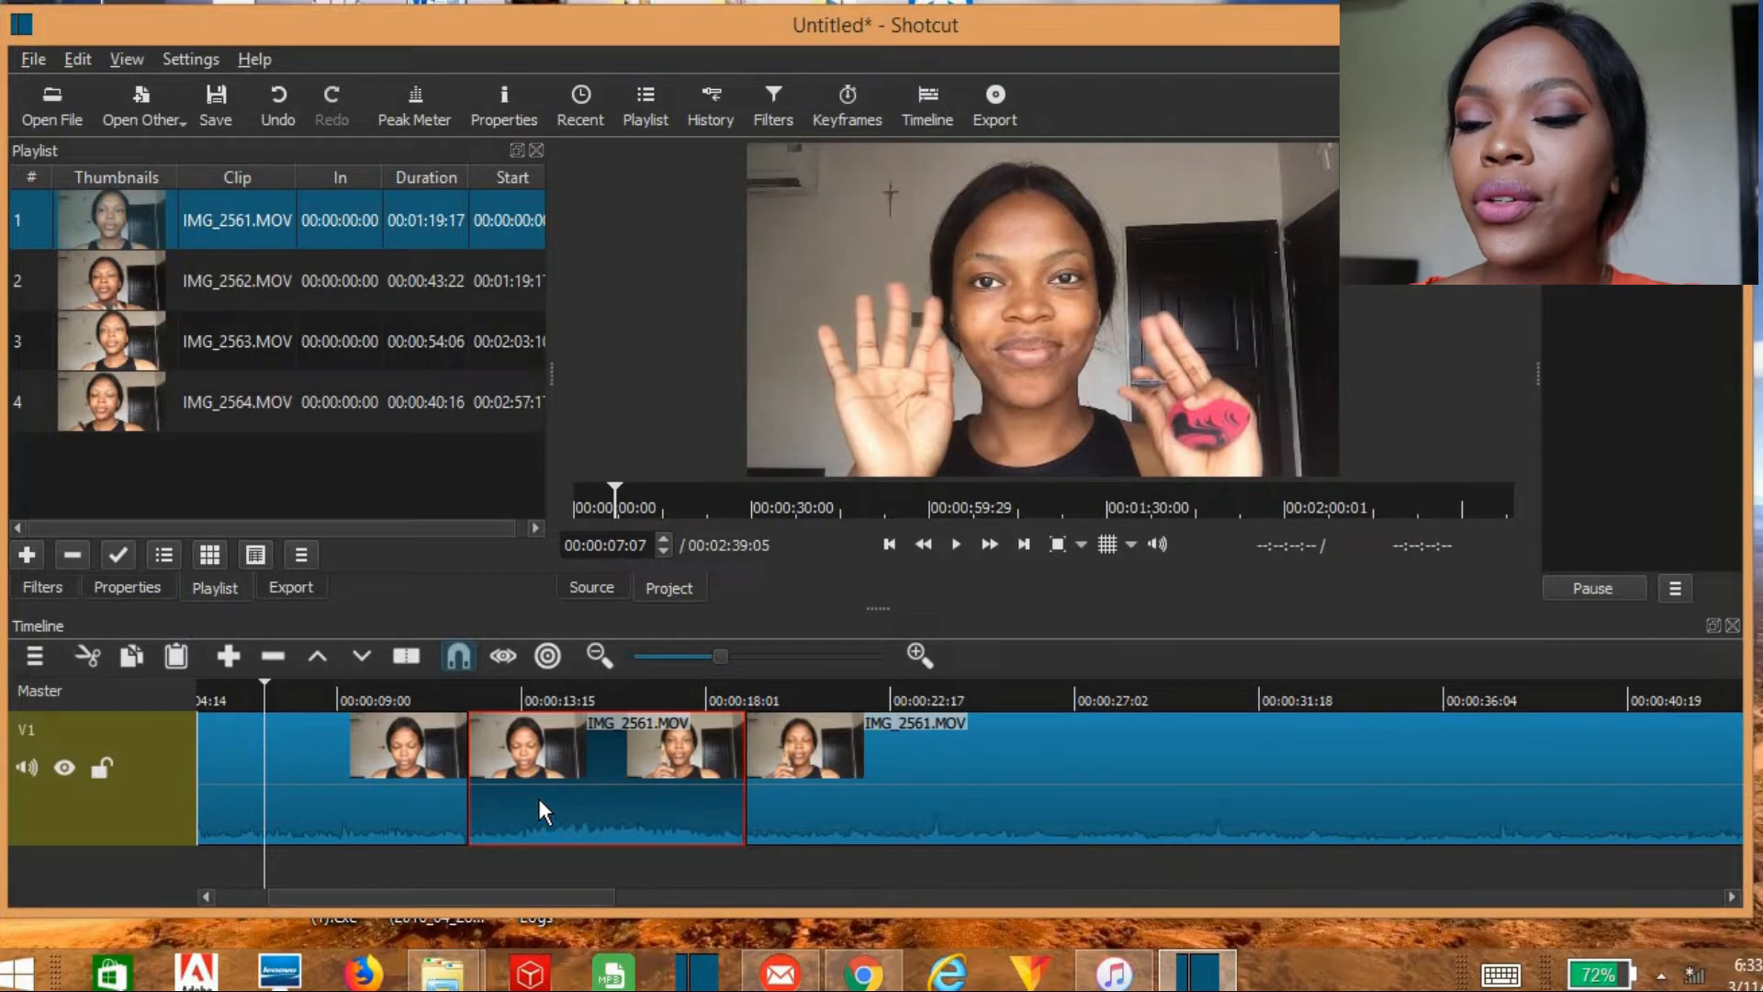
{"action": "left_click_drag", "start_coordinate": [537, 795], "coordinate": [482, 790]}
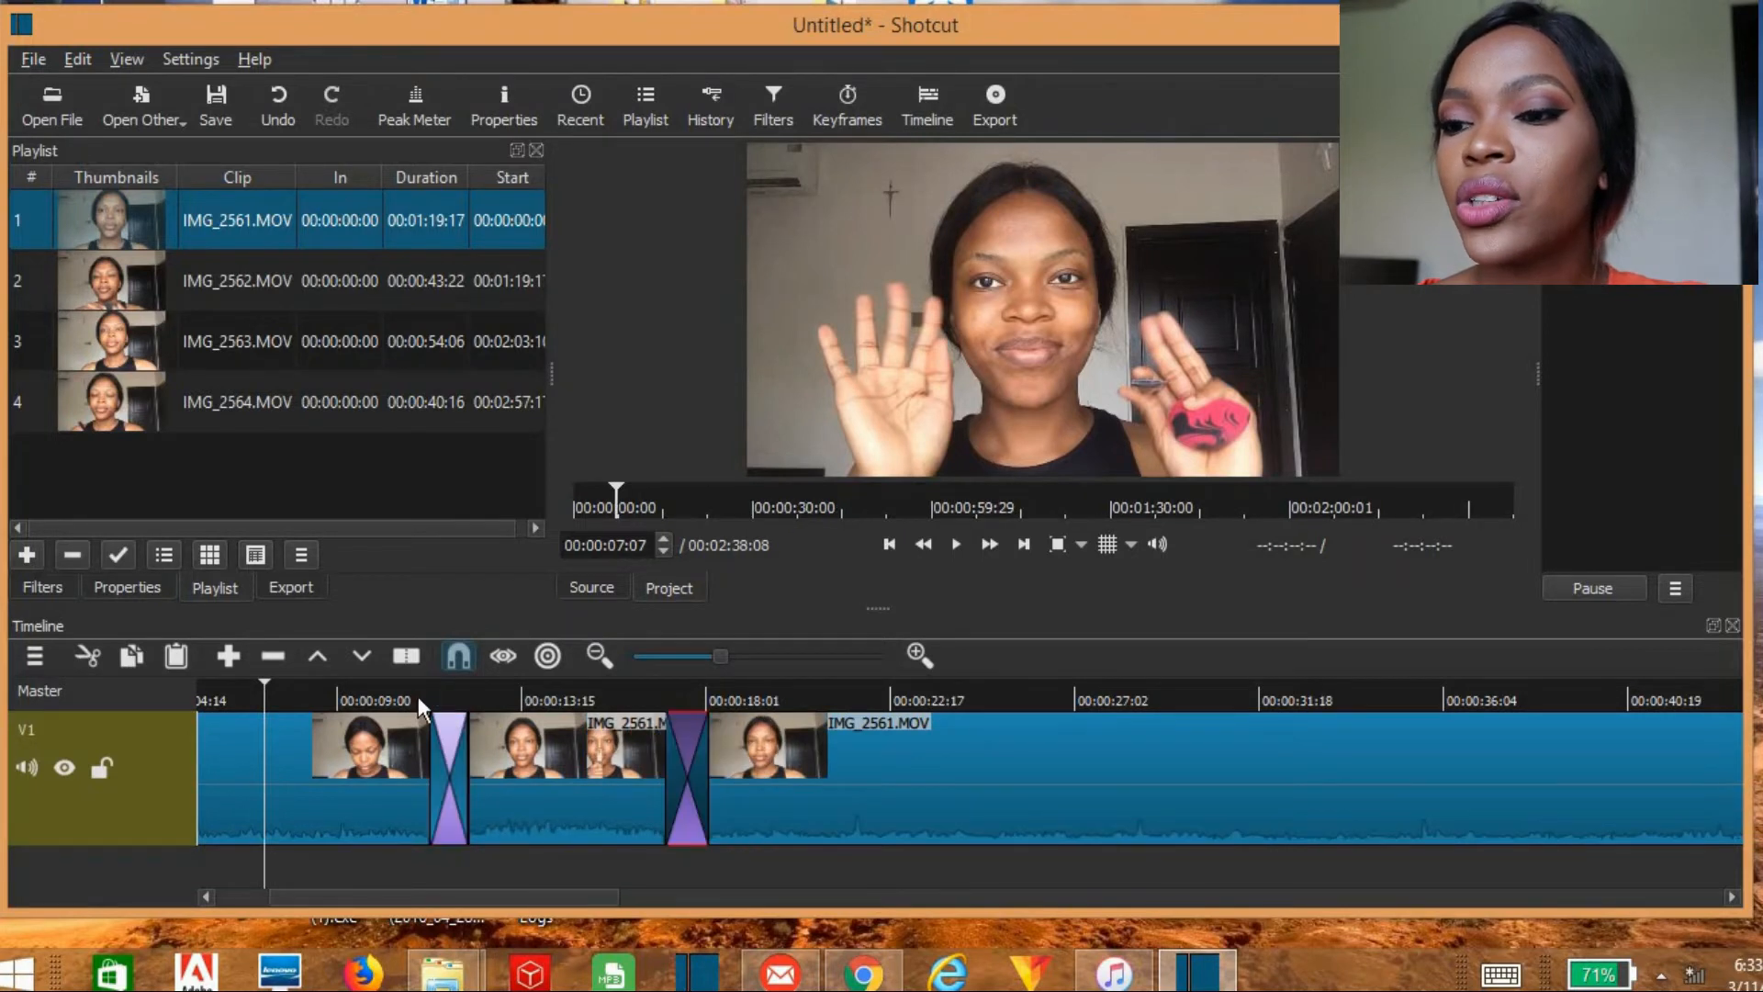
Step: Play the timeline from 00:00:10:18 past the middle segment to preview its two transitions
{"action": "left_click", "coordinate": [404, 692]}
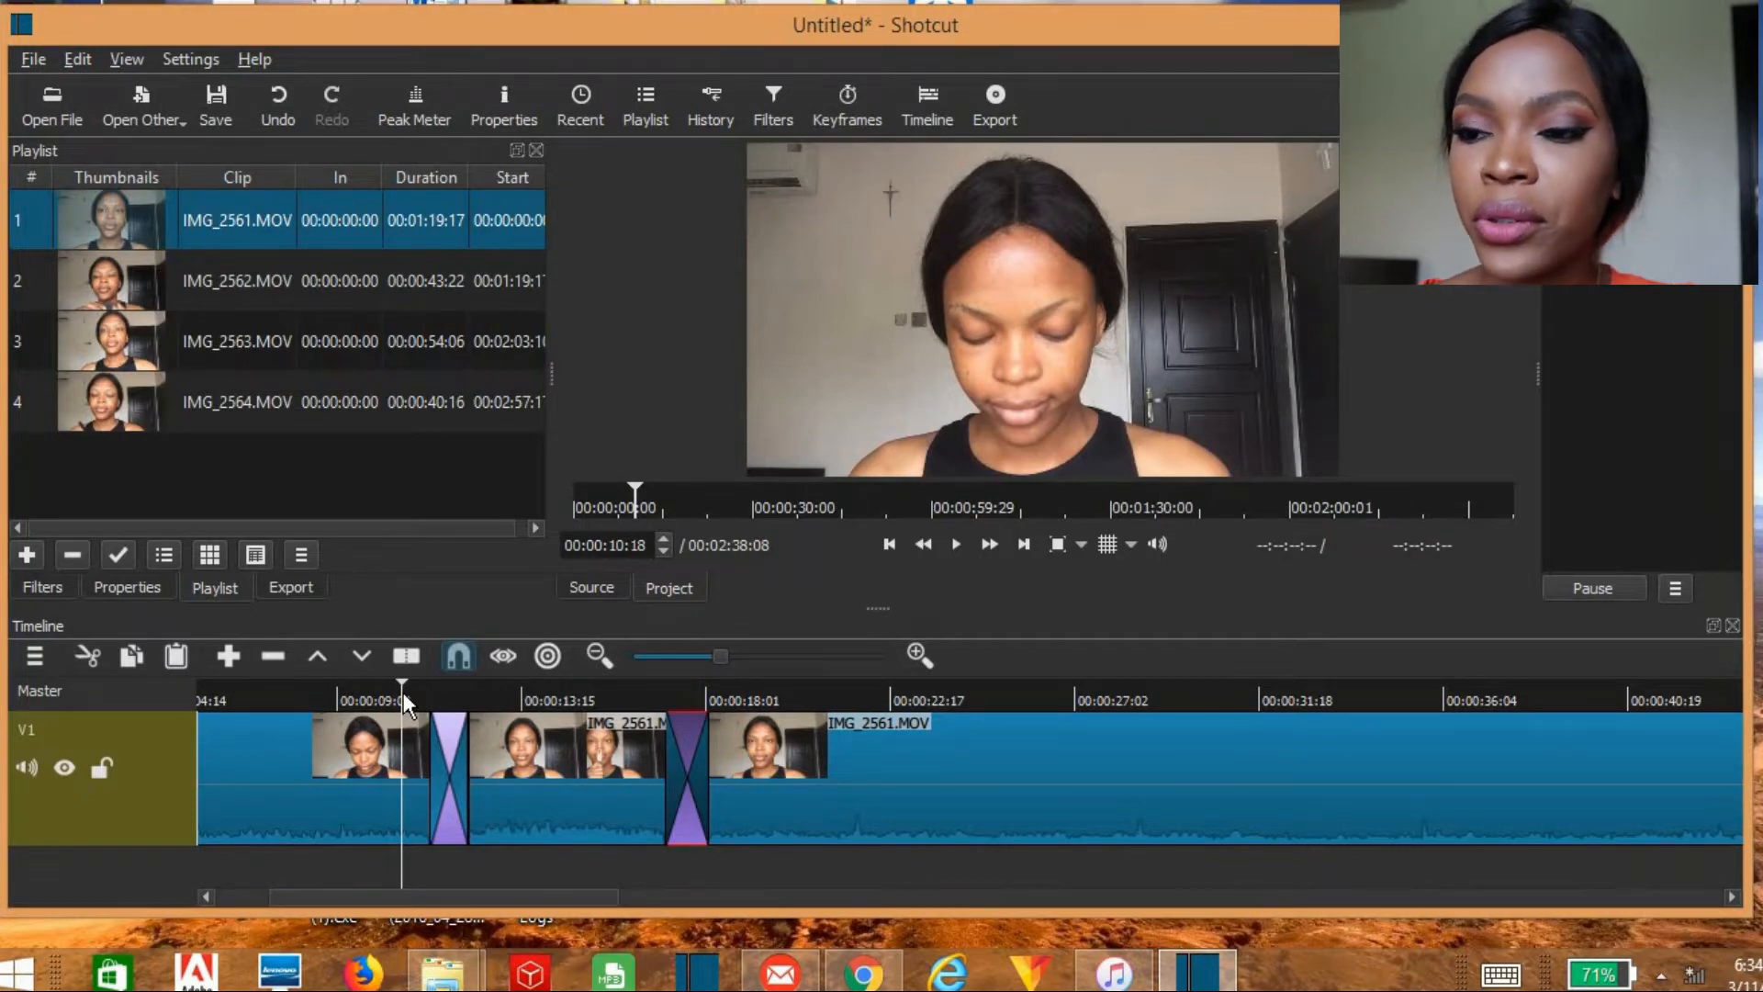
{"action": "left_click", "coordinate": [955, 545]}
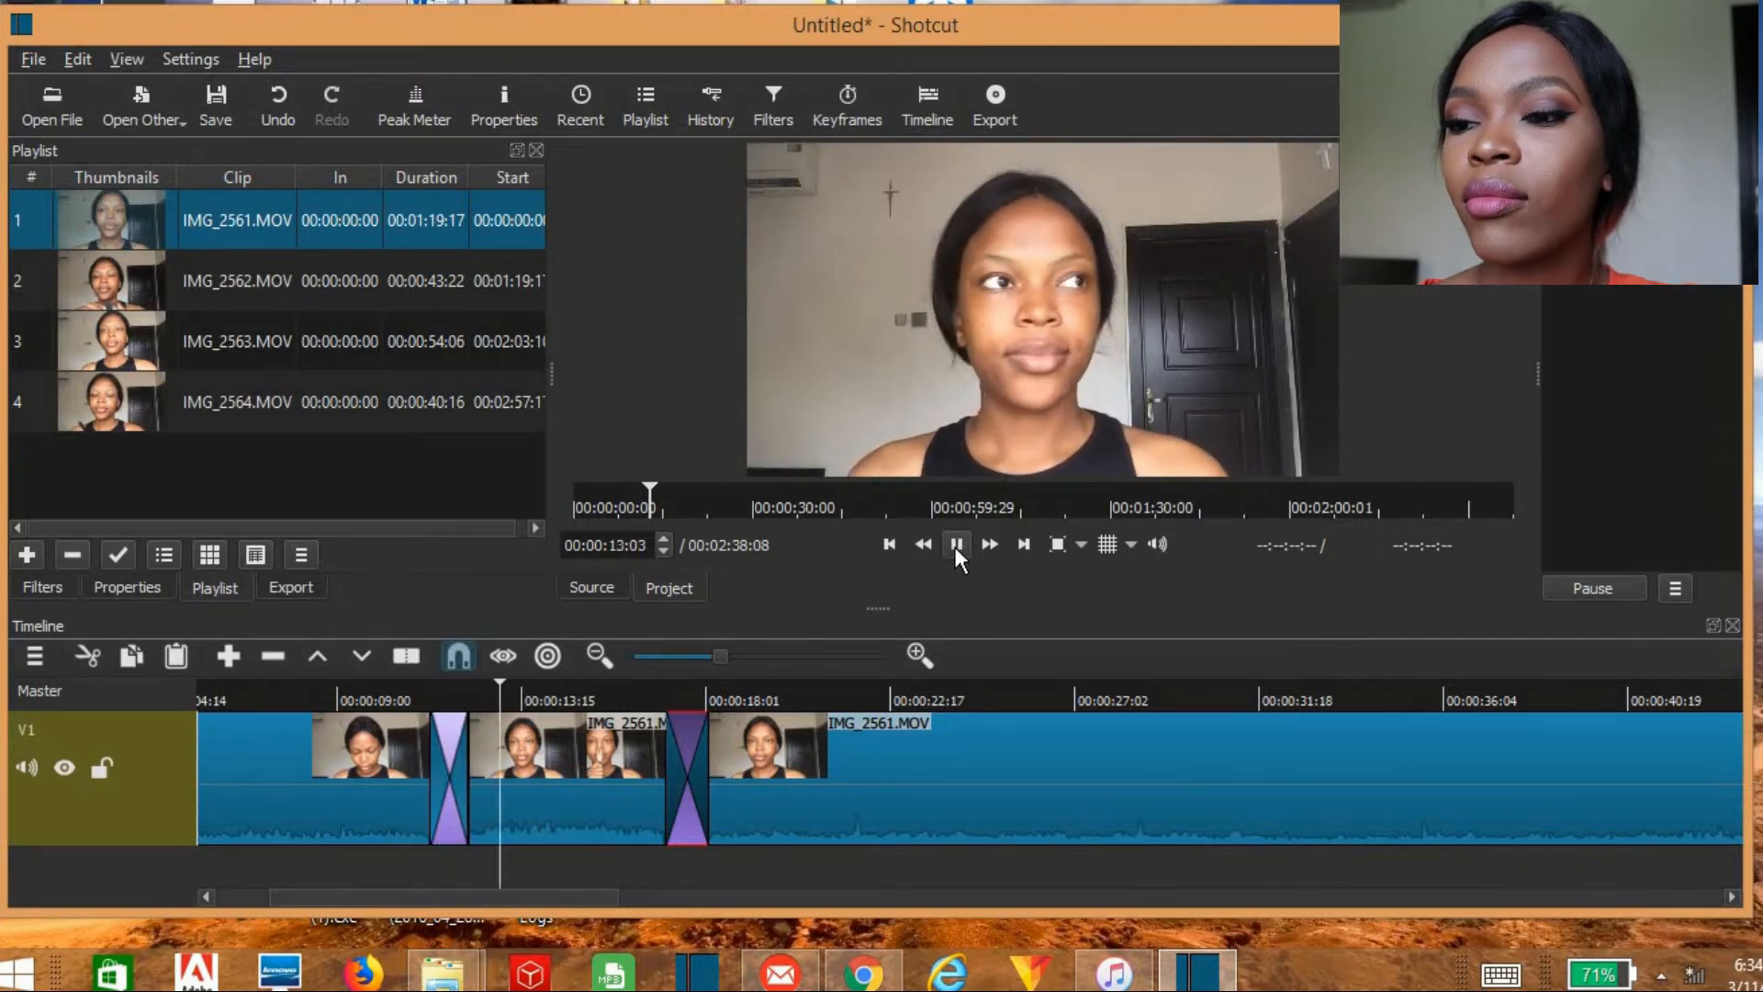
{"action": "left_click", "coordinate": [955, 546]}
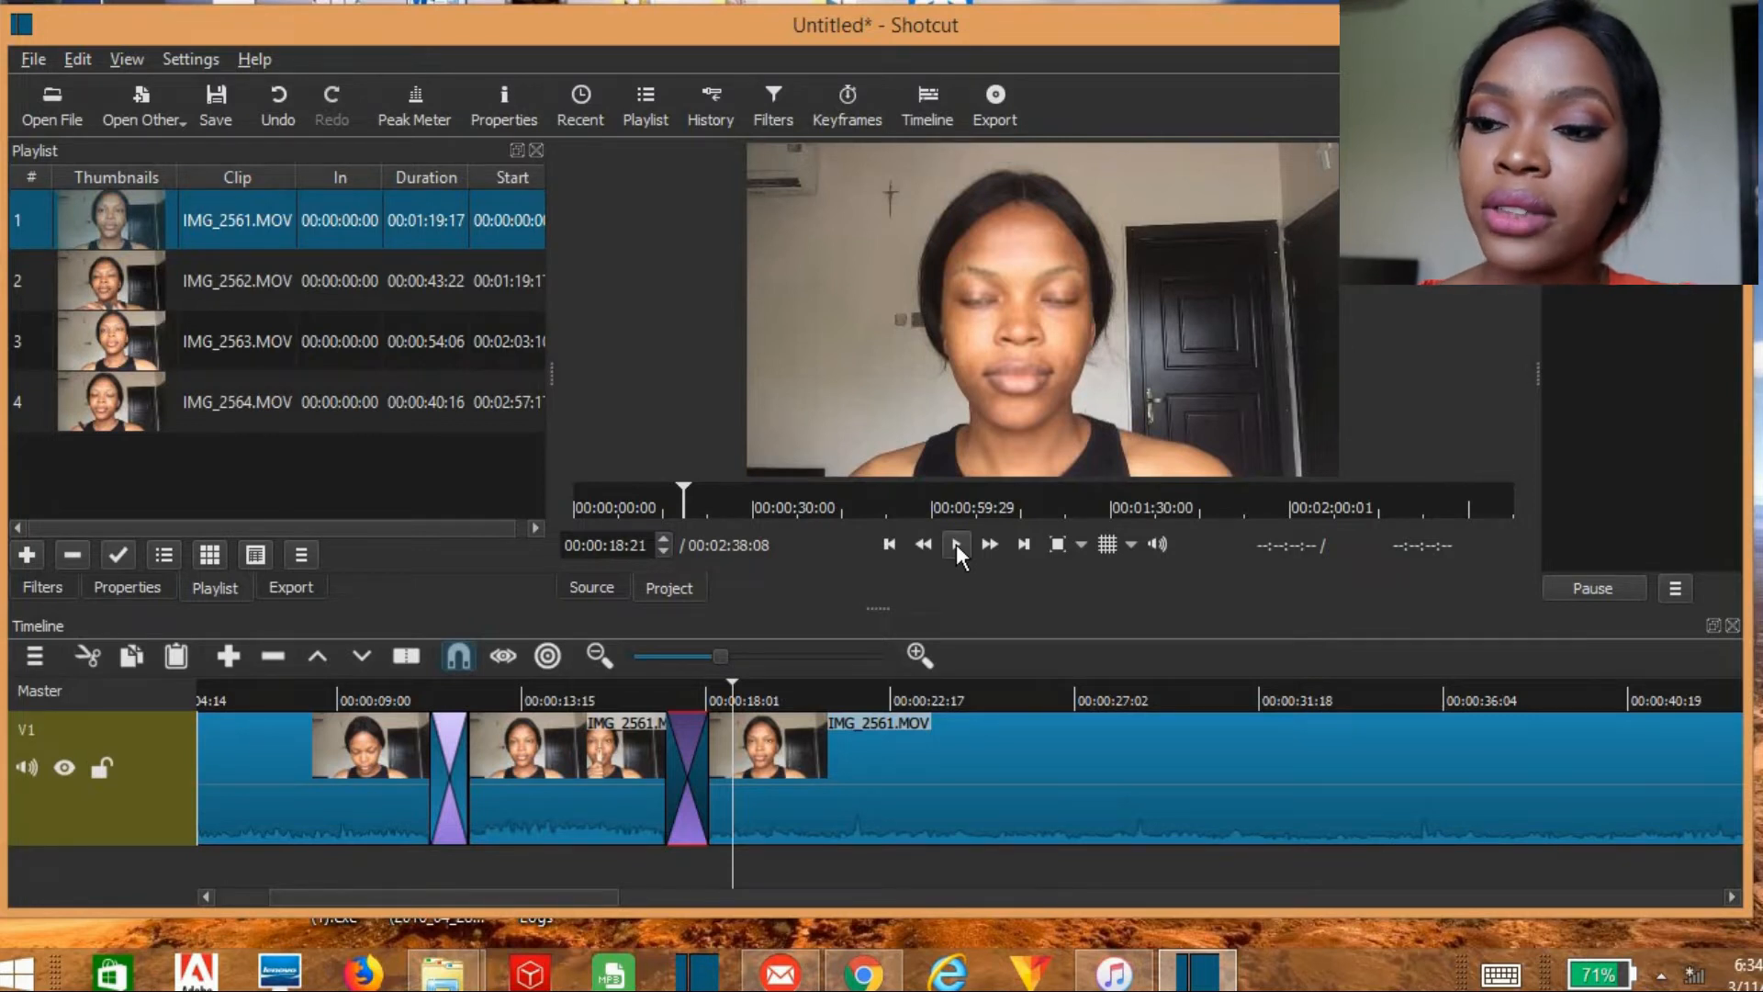
Step: Change the first transition on track V1 to Iris Circle and set its softness to 0 %
{"action": "left_click", "coordinate": [445, 753]}
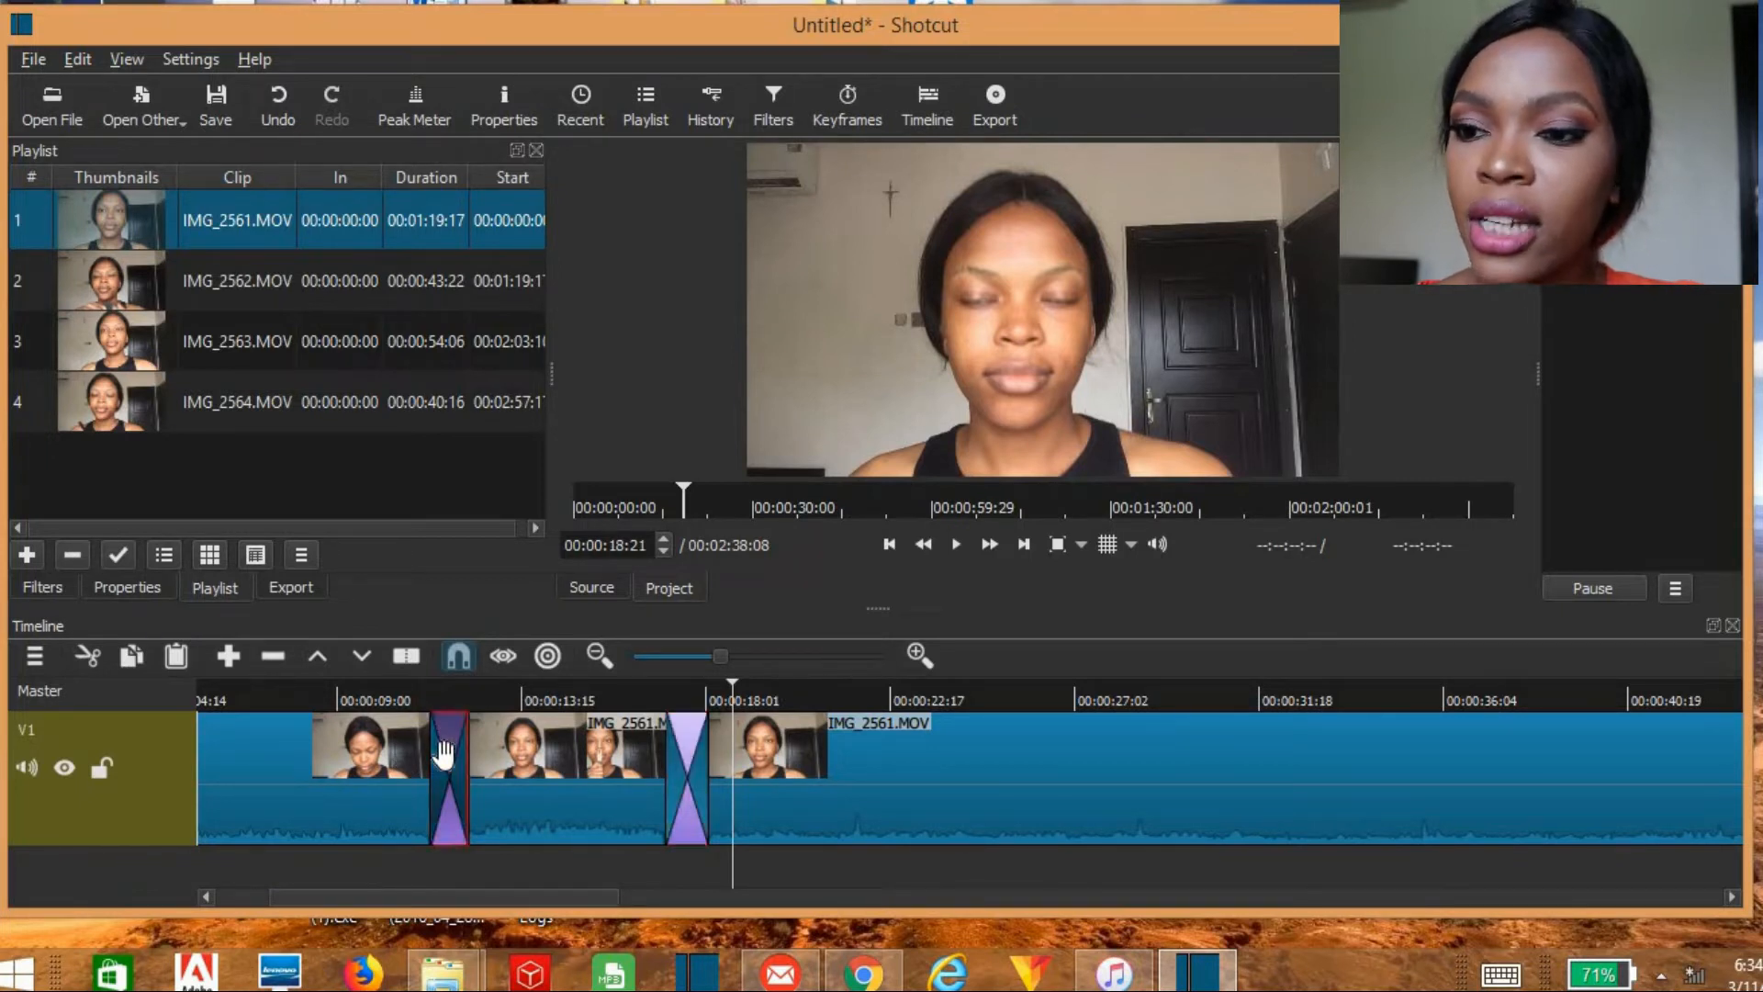
{"action": "left_click", "coordinate": [520, 110]}
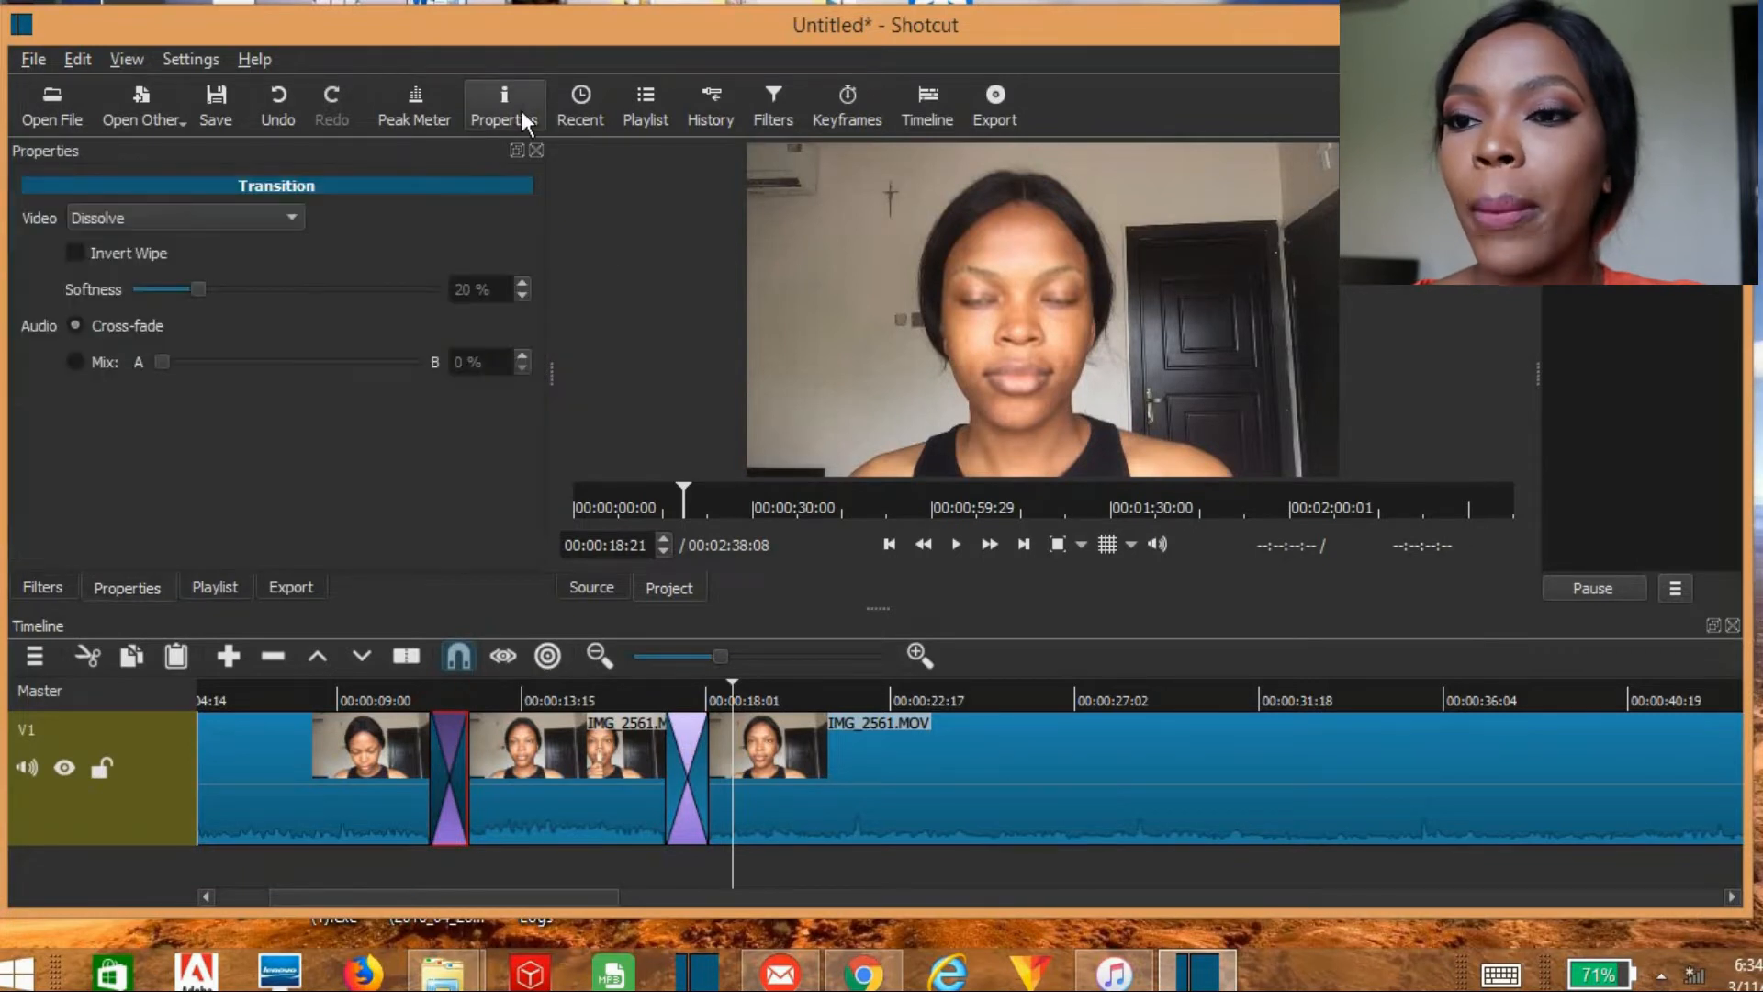
{"action": "left_click", "coordinate": [266, 221]}
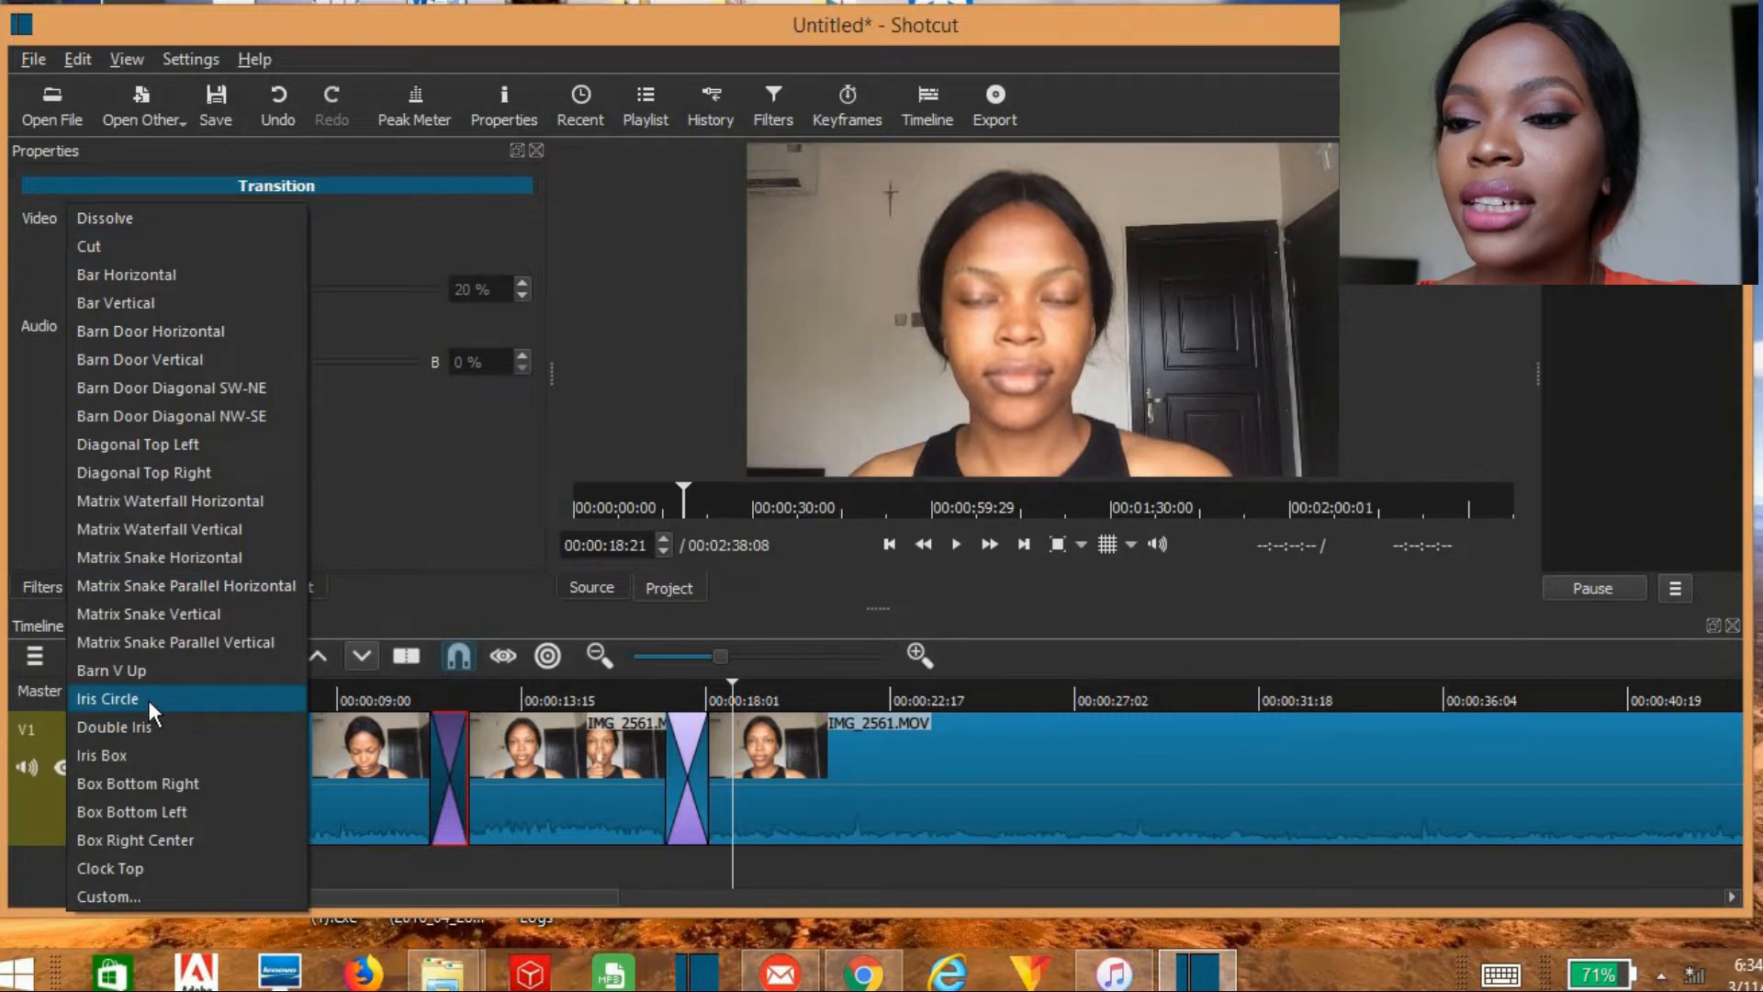
{"action": "left_click", "coordinate": [147, 700]}
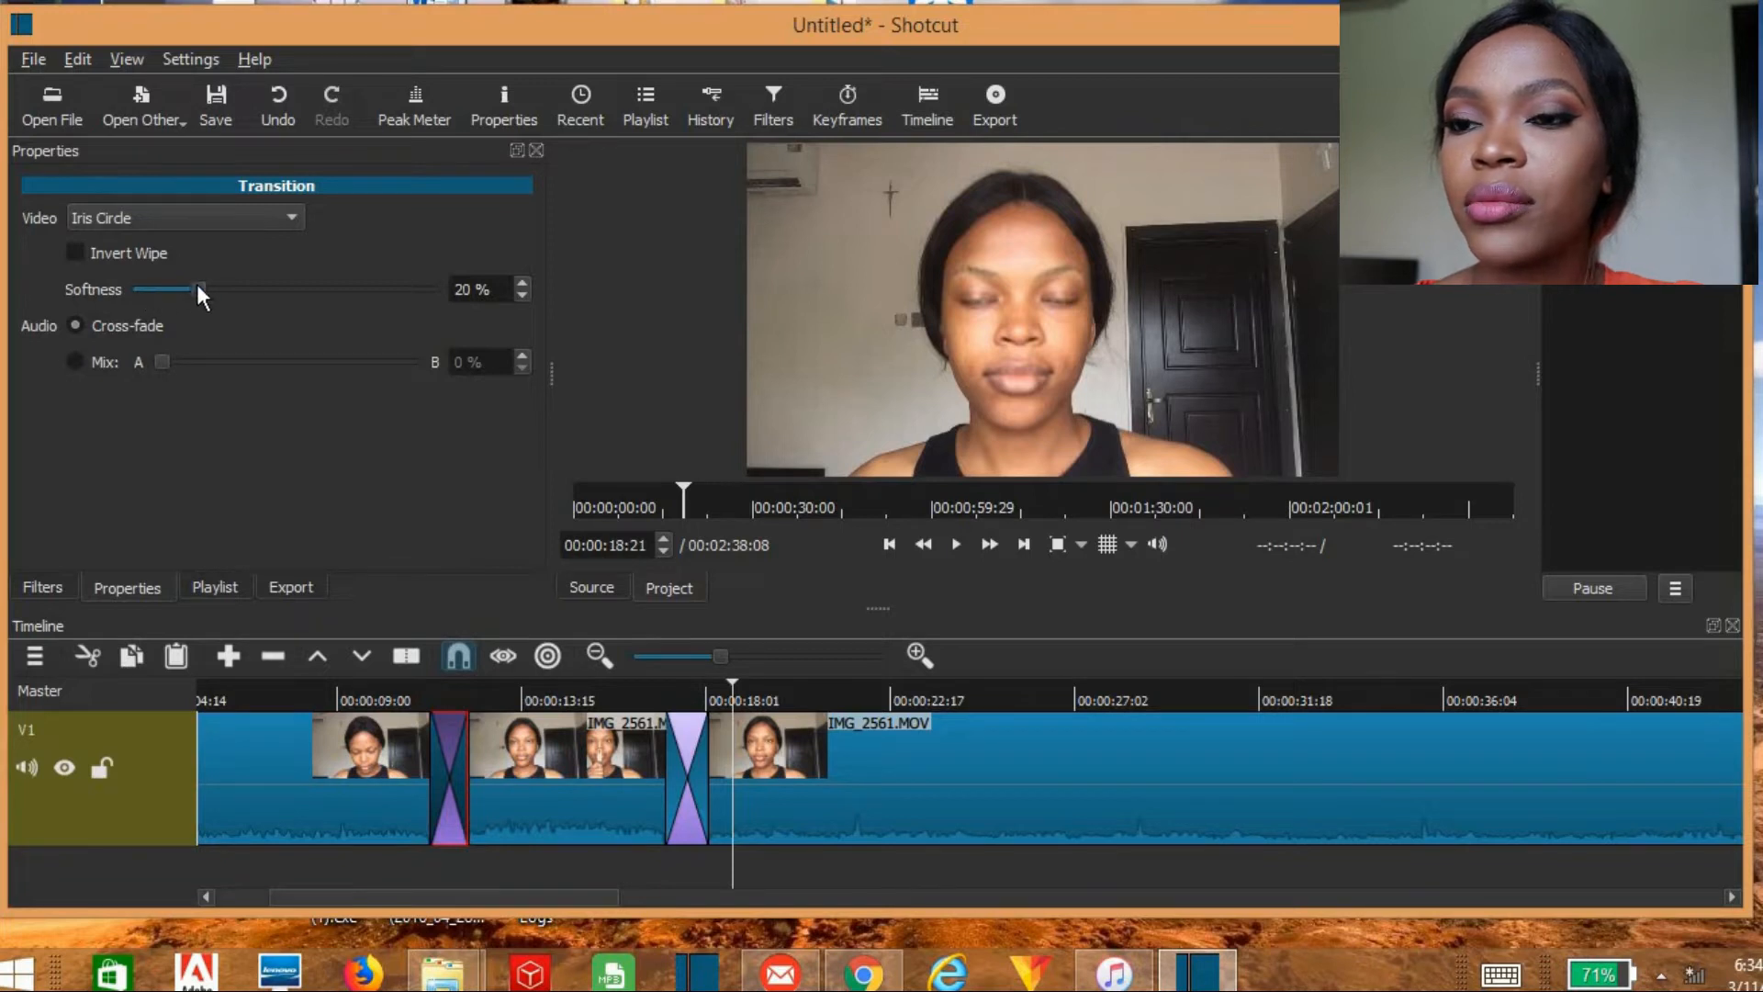
{"action": "left_click_drag", "start_coordinate": [200, 287], "coordinate": [108, 283]}
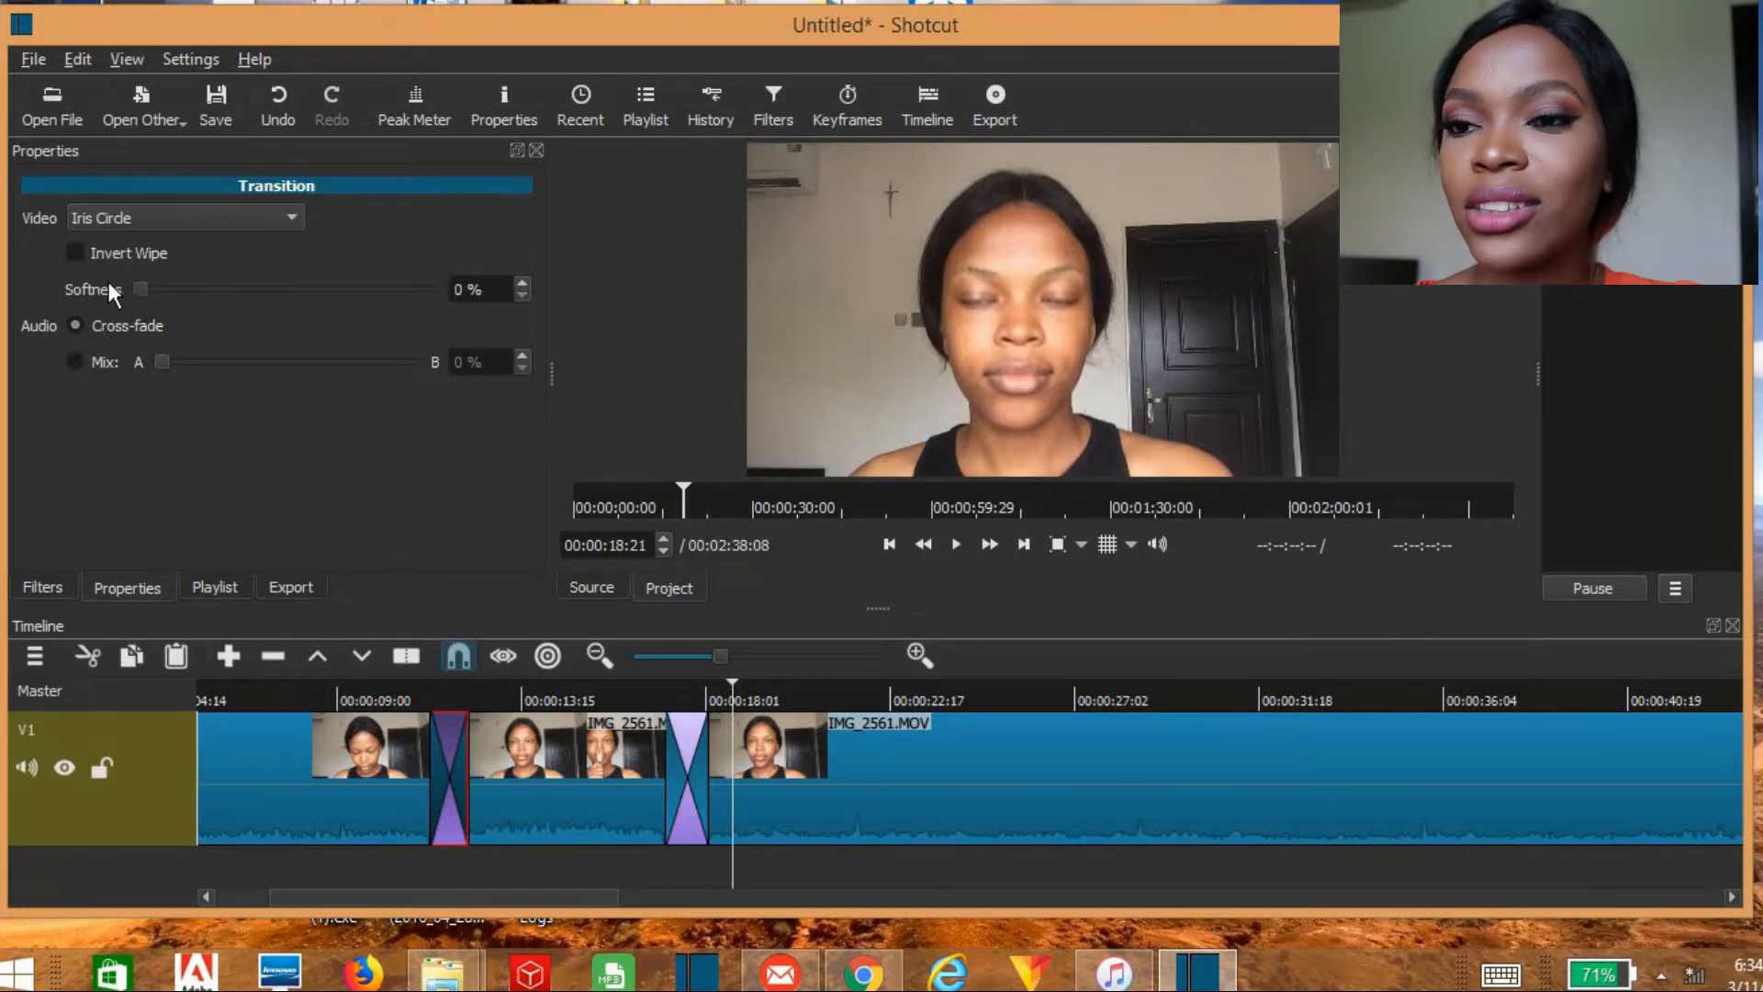
Step: Play the timeline from before the first transition and stop after it to preview the Iris Circle effect
{"action": "left_click", "coordinate": [372, 701]}
{"action": "left_click", "coordinate": [958, 546]}
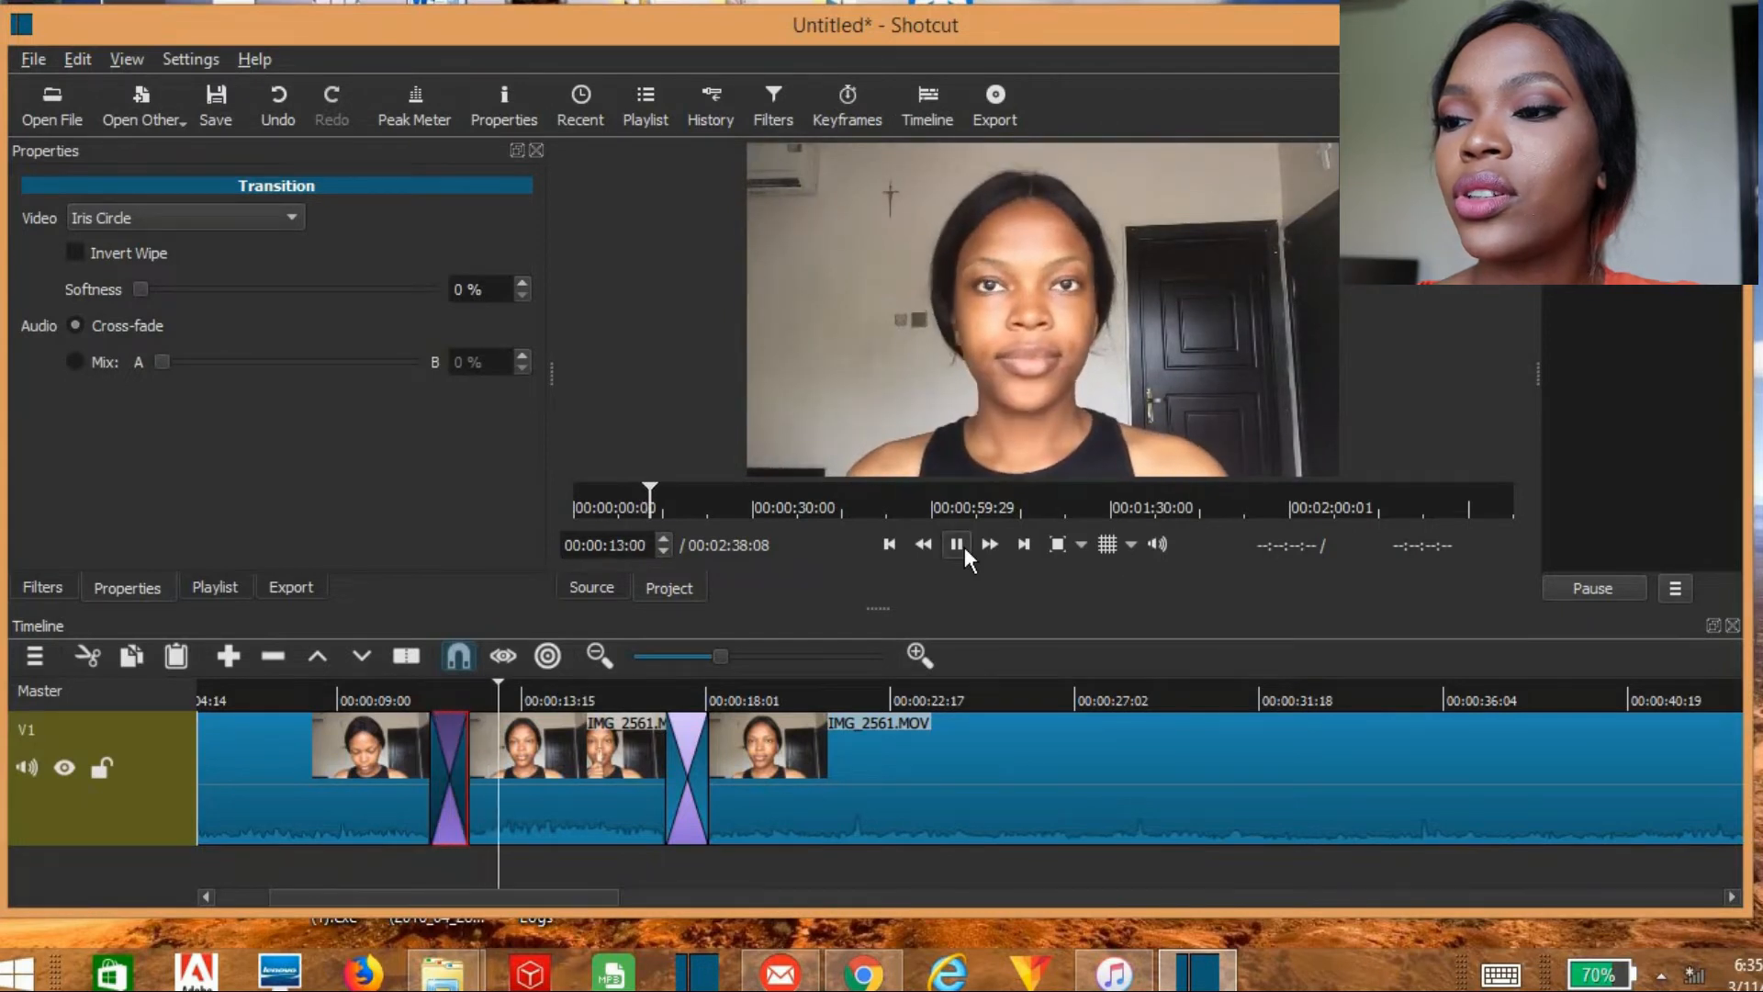
{"action": "left_click", "coordinate": [965, 548]}
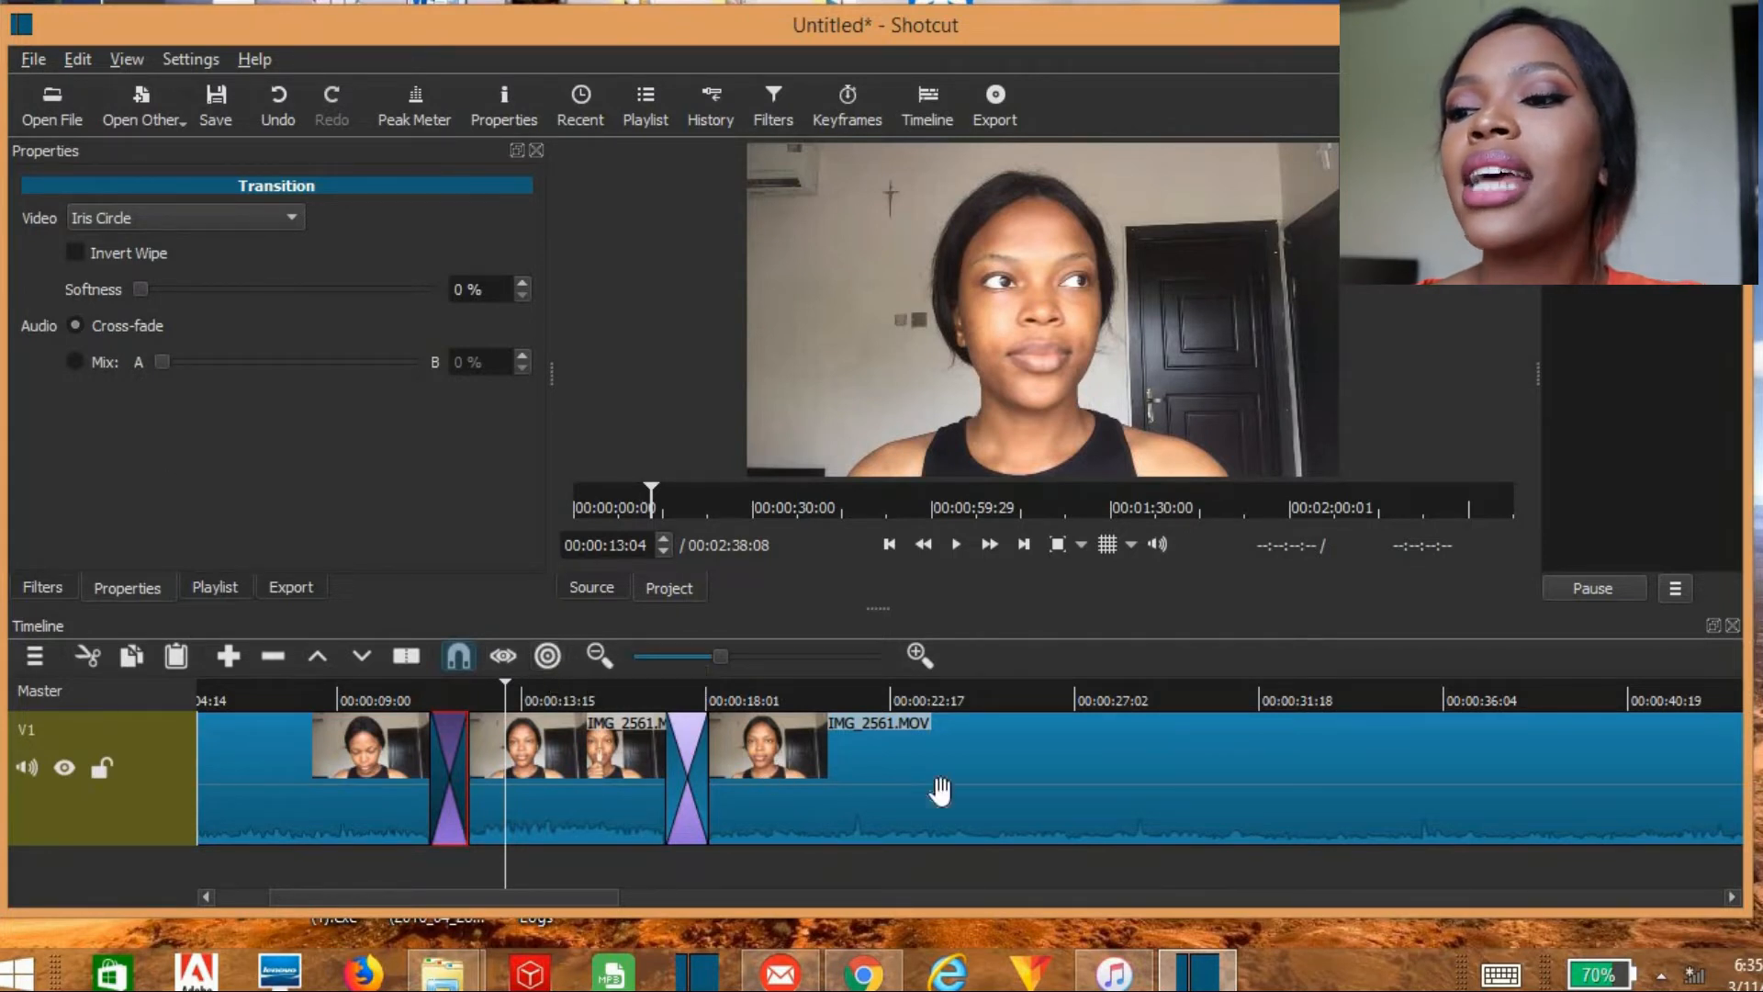
Step: Browse the video and audio filters for the last IMG_2561.MOV segment and apply Gain / Volume
{"action": "left_click", "coordinate": [973, 797]}
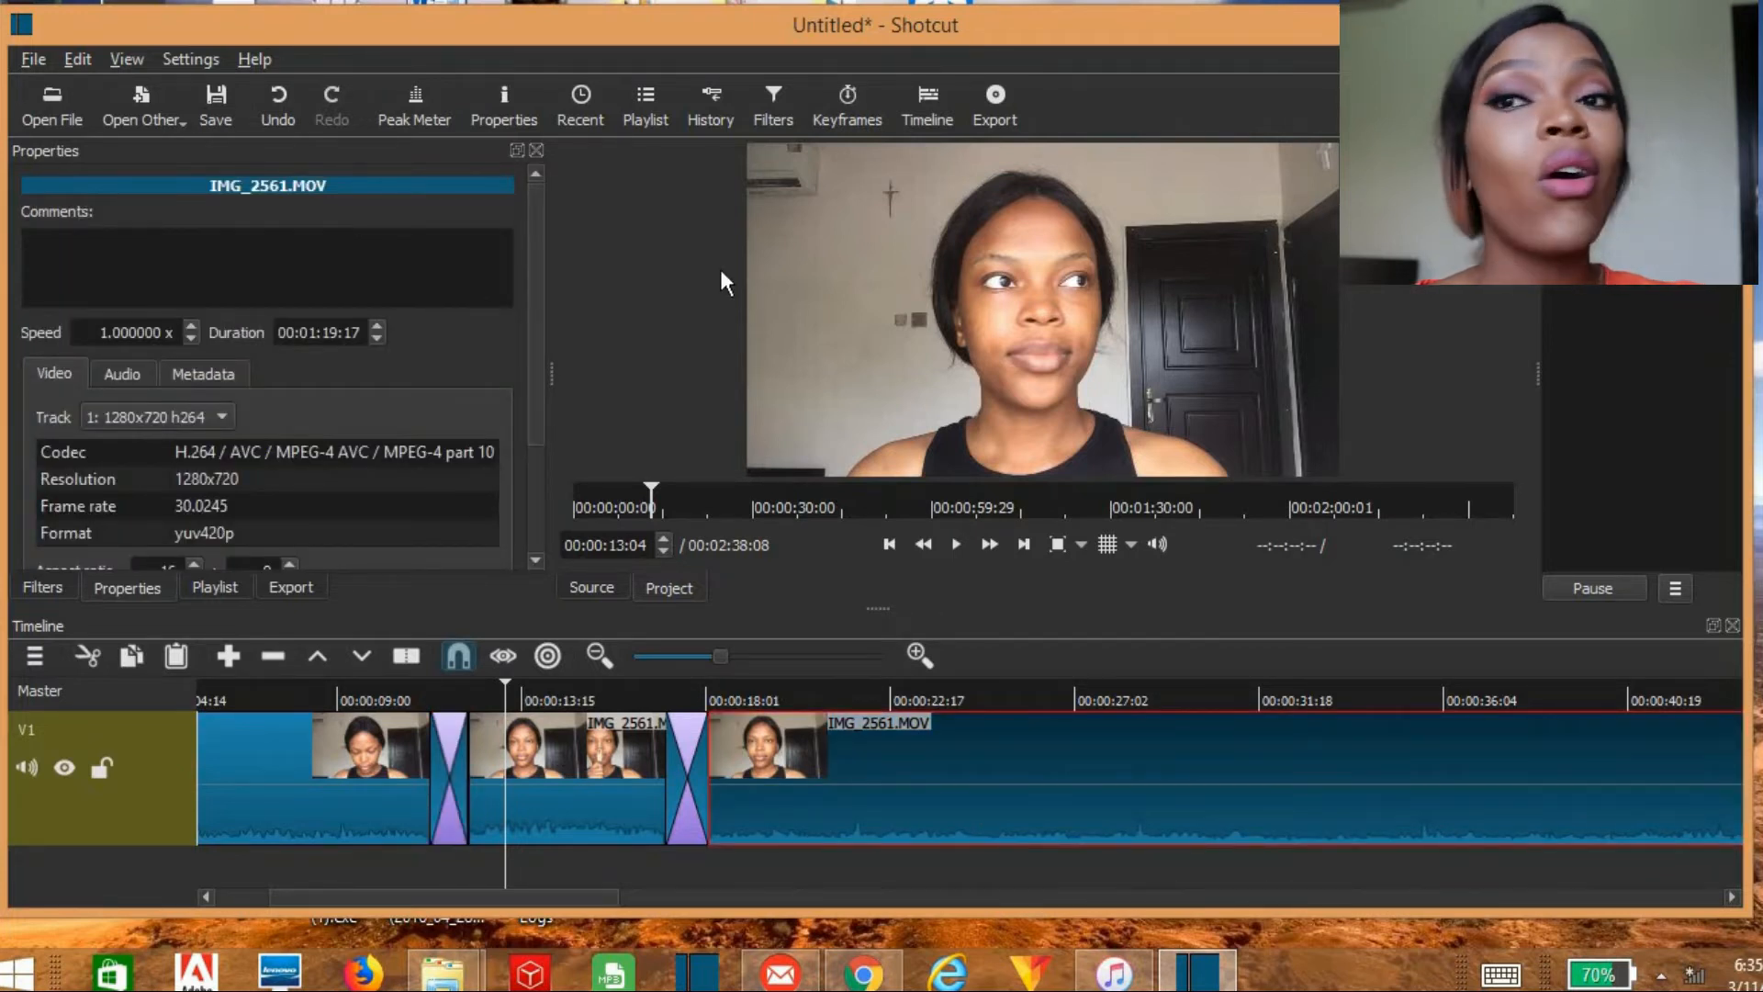
{"action": "left_click", "coordinate": [775, 112]}
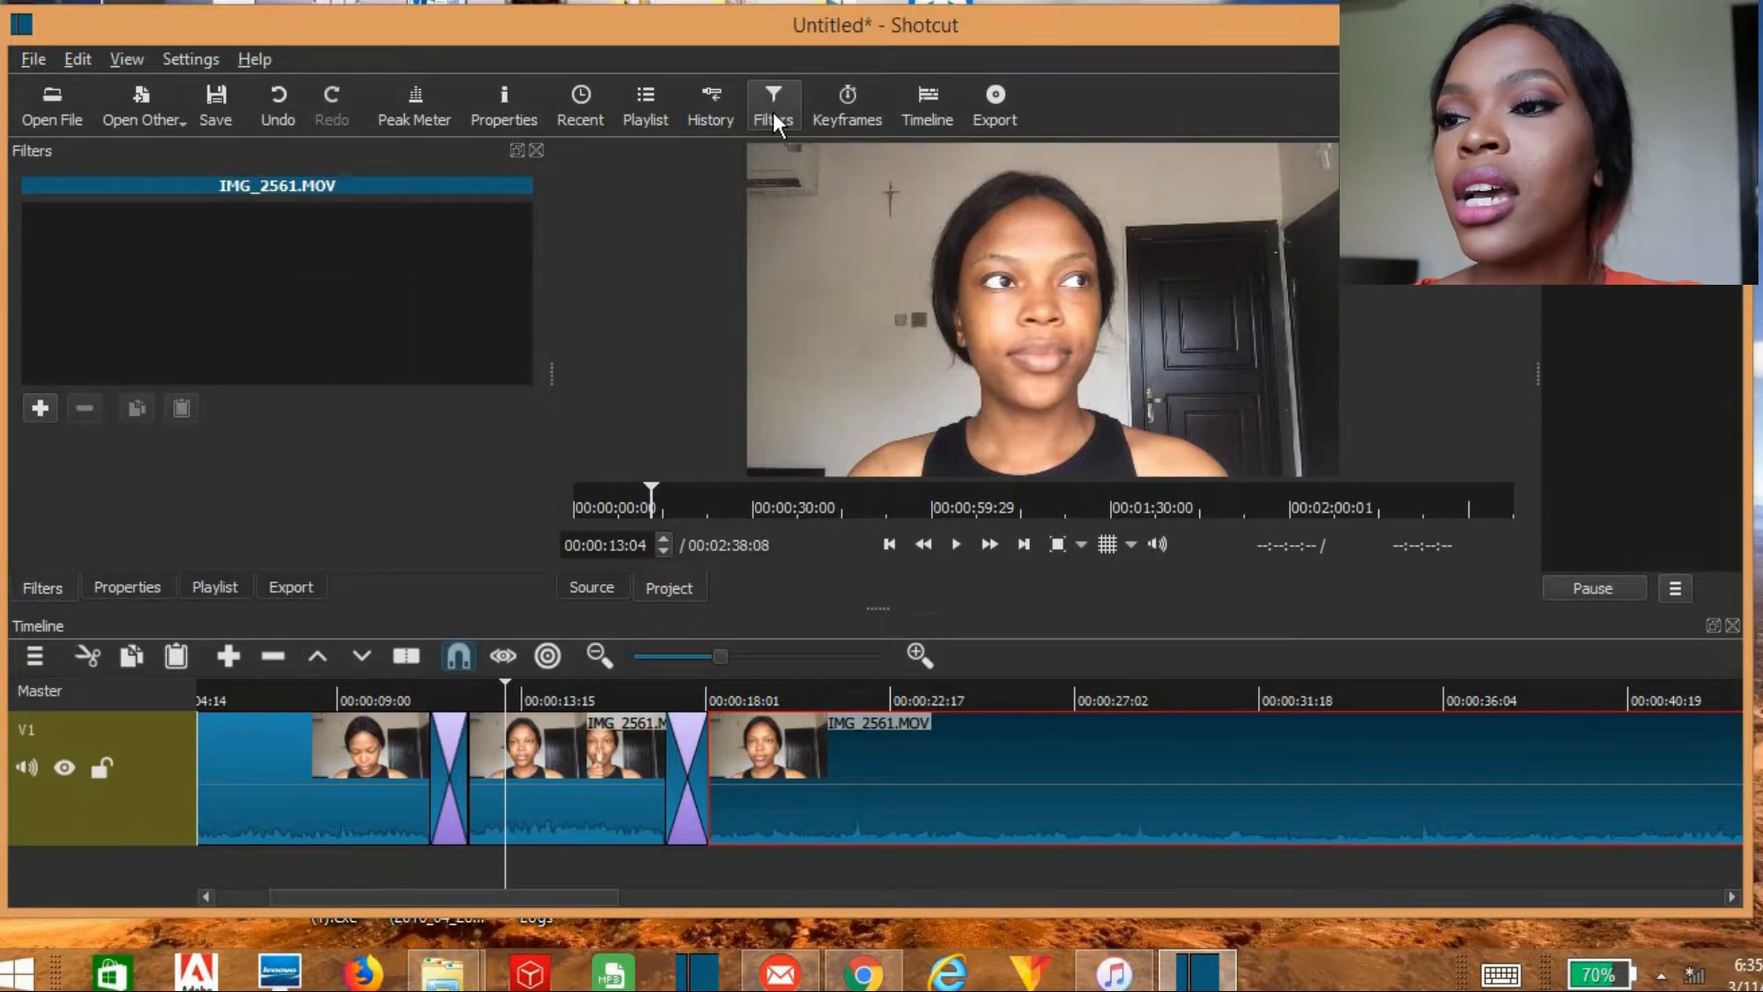
{"action": "left_click", "coordinate": [46, 406]}
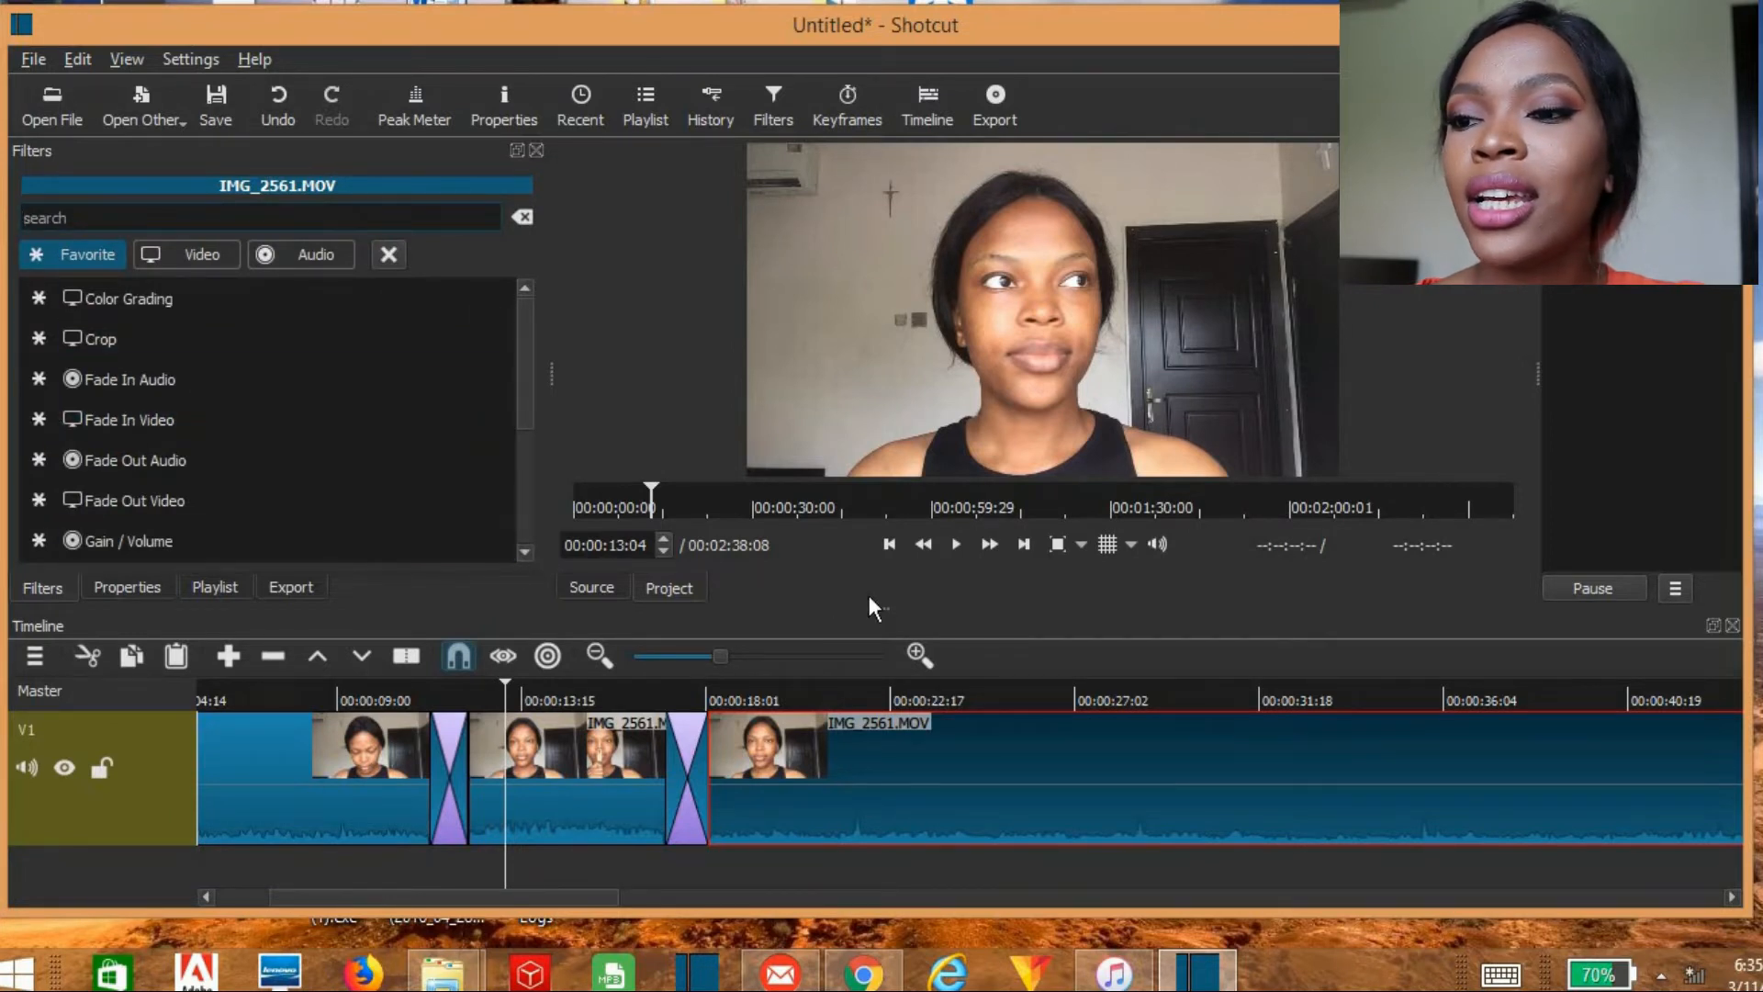
{"action": "left_click", "coordinate": [228, 260]}
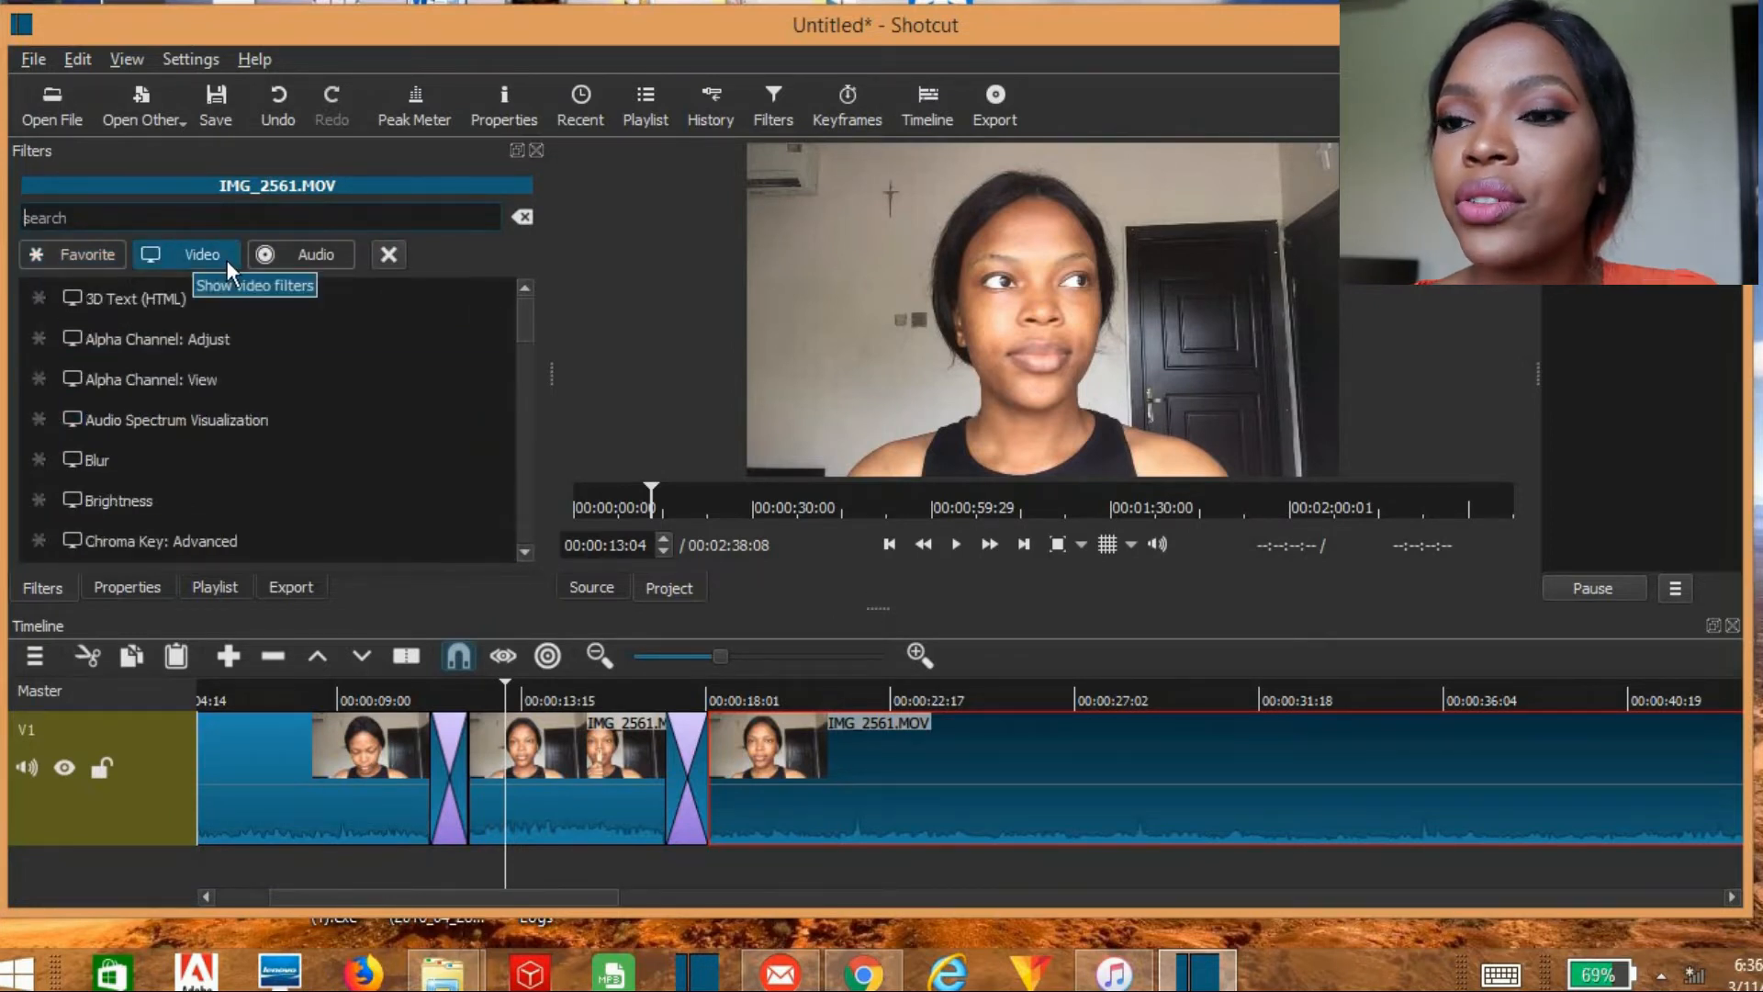
{"action": "left_click", "coordinate": [301, 257]}
{"action": "scroll", "coordinate": [275, 413], "scroll_direction": "down", "scroll_amount": 2}
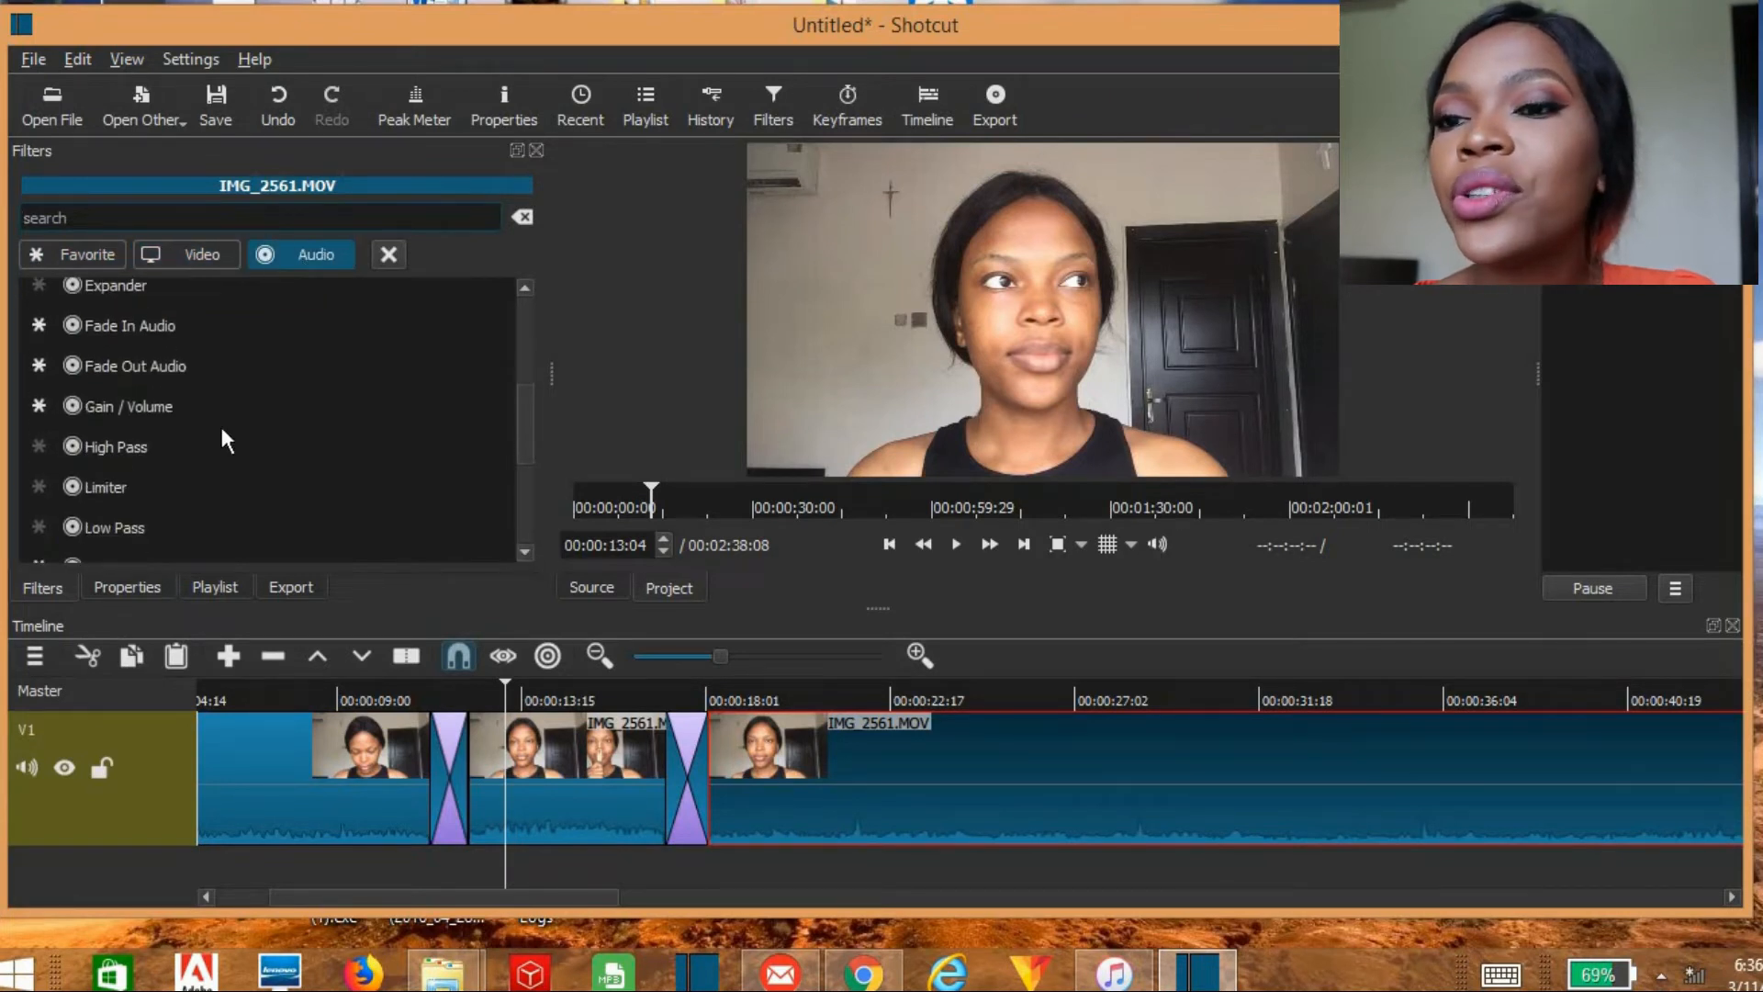
{"action": "left_click", "coordinate": [162, 409]}
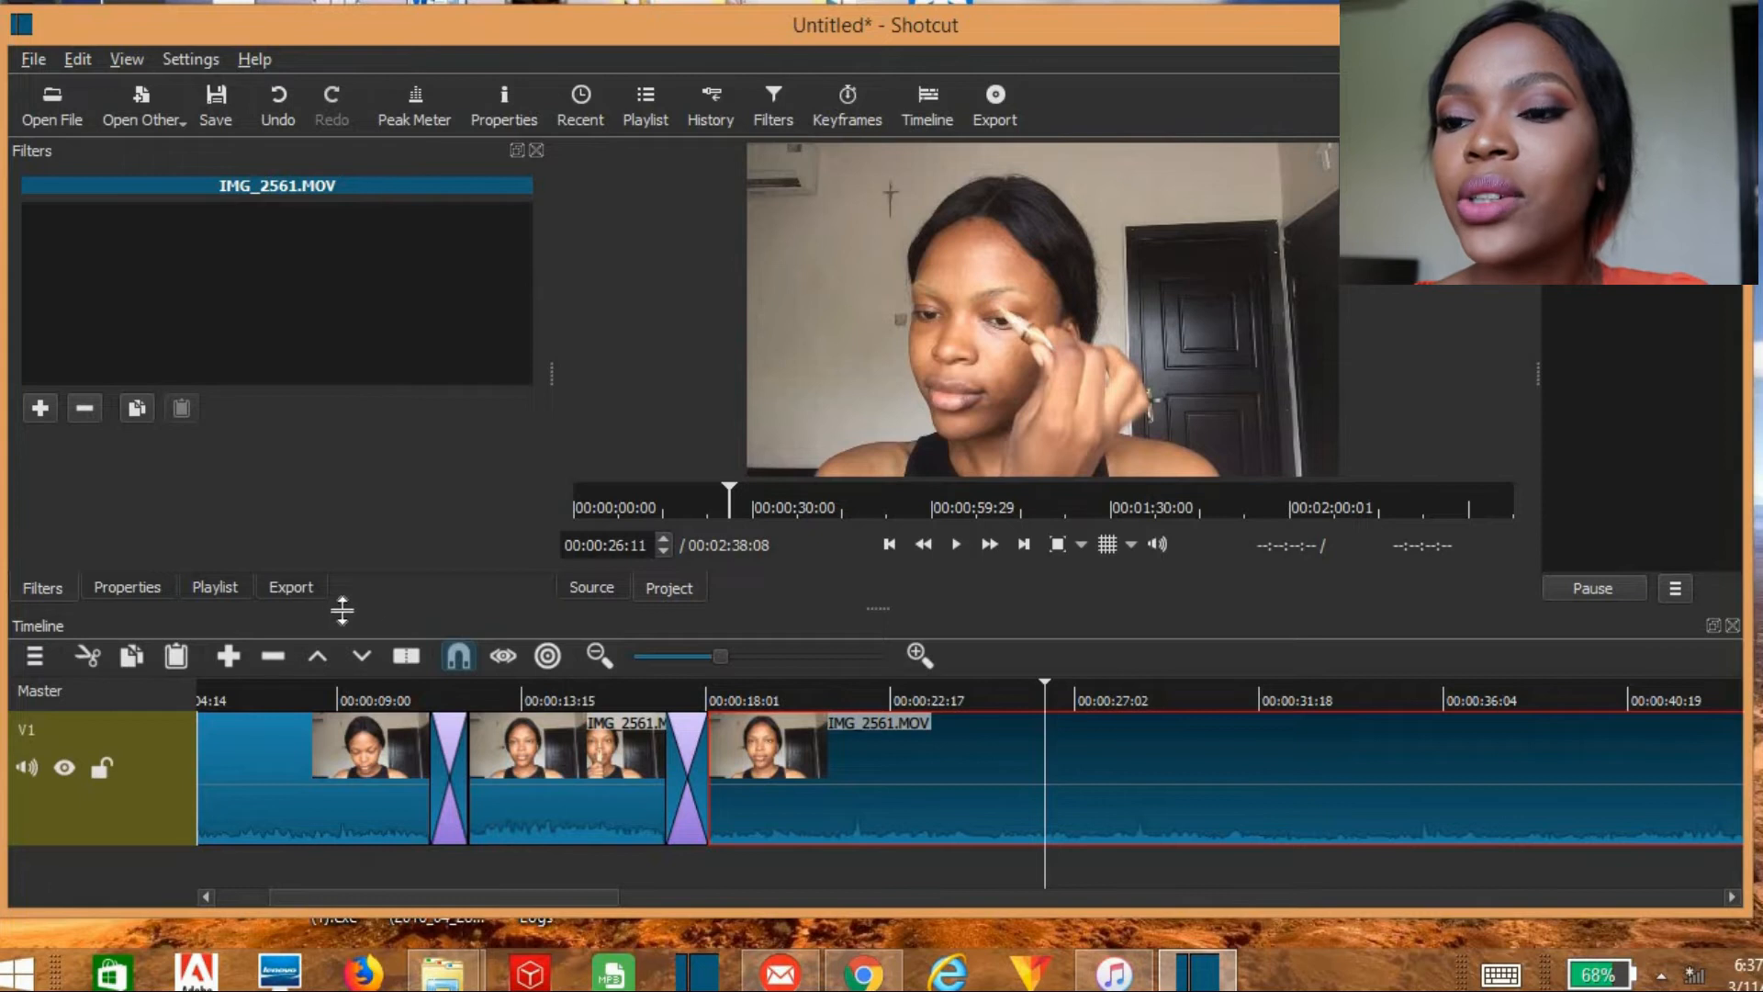
Step: Examine the video export settings and export options for the timeline
{"action": "left_click", "coordinate": [303, 587]}
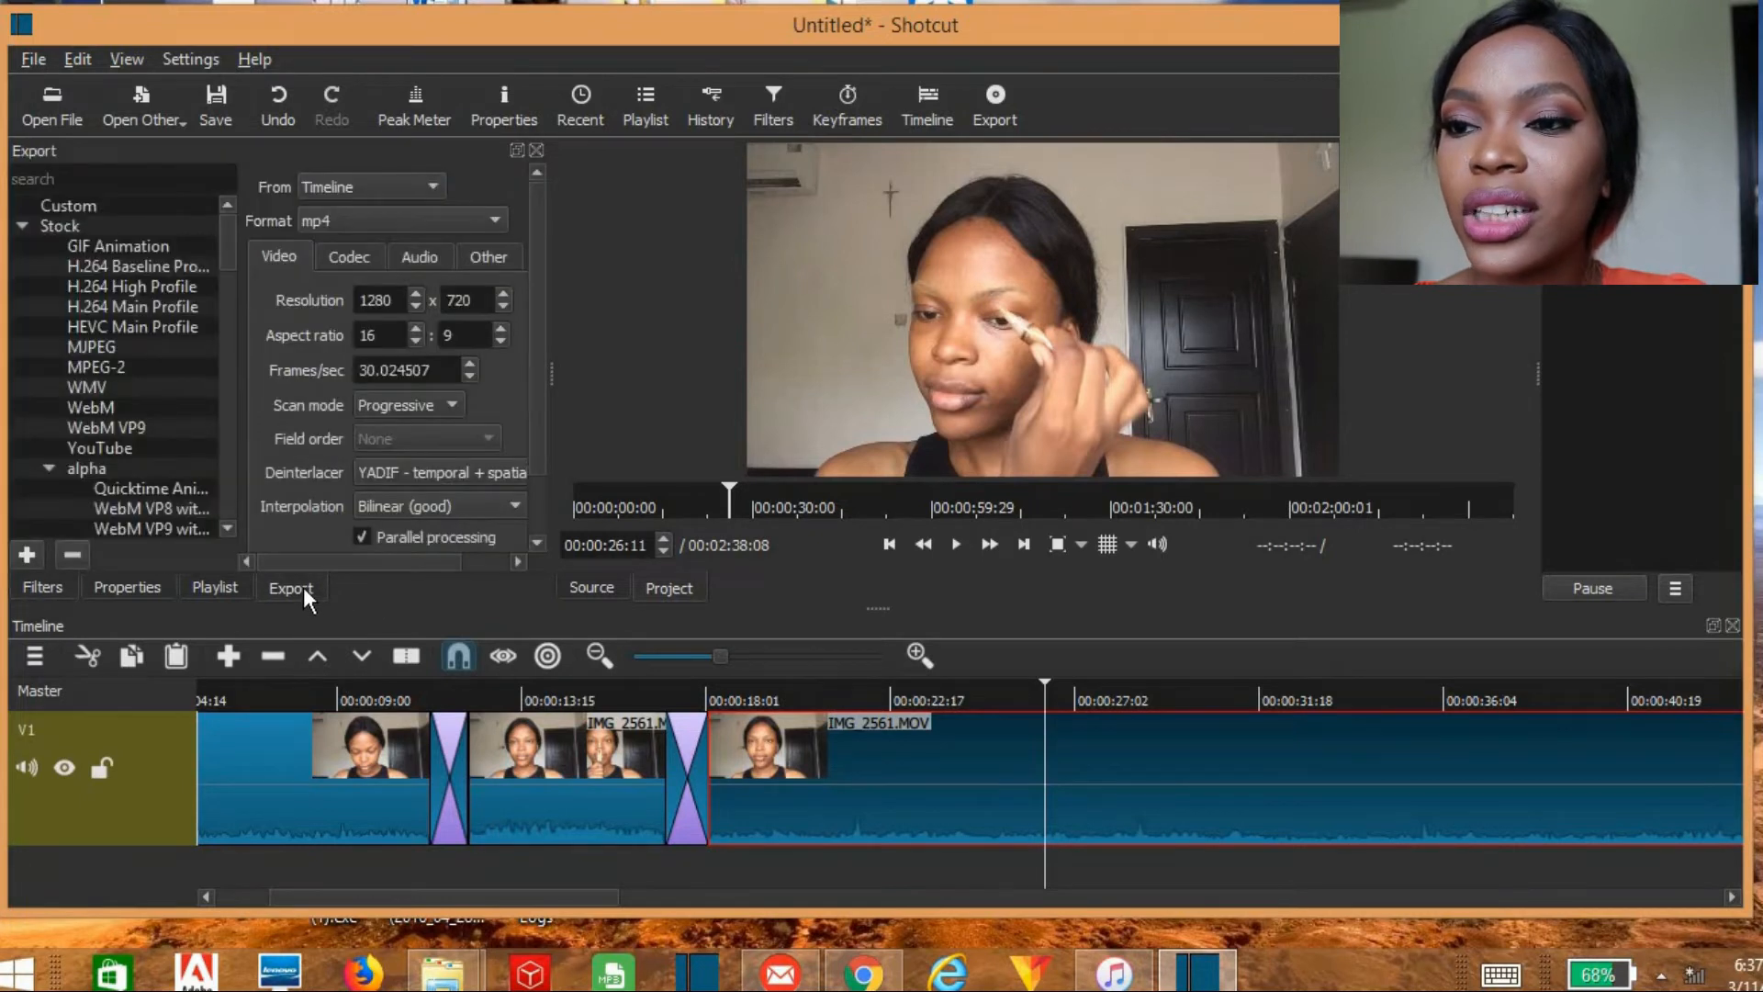
{"action": "left_click", "coordinate": [538, 543]}
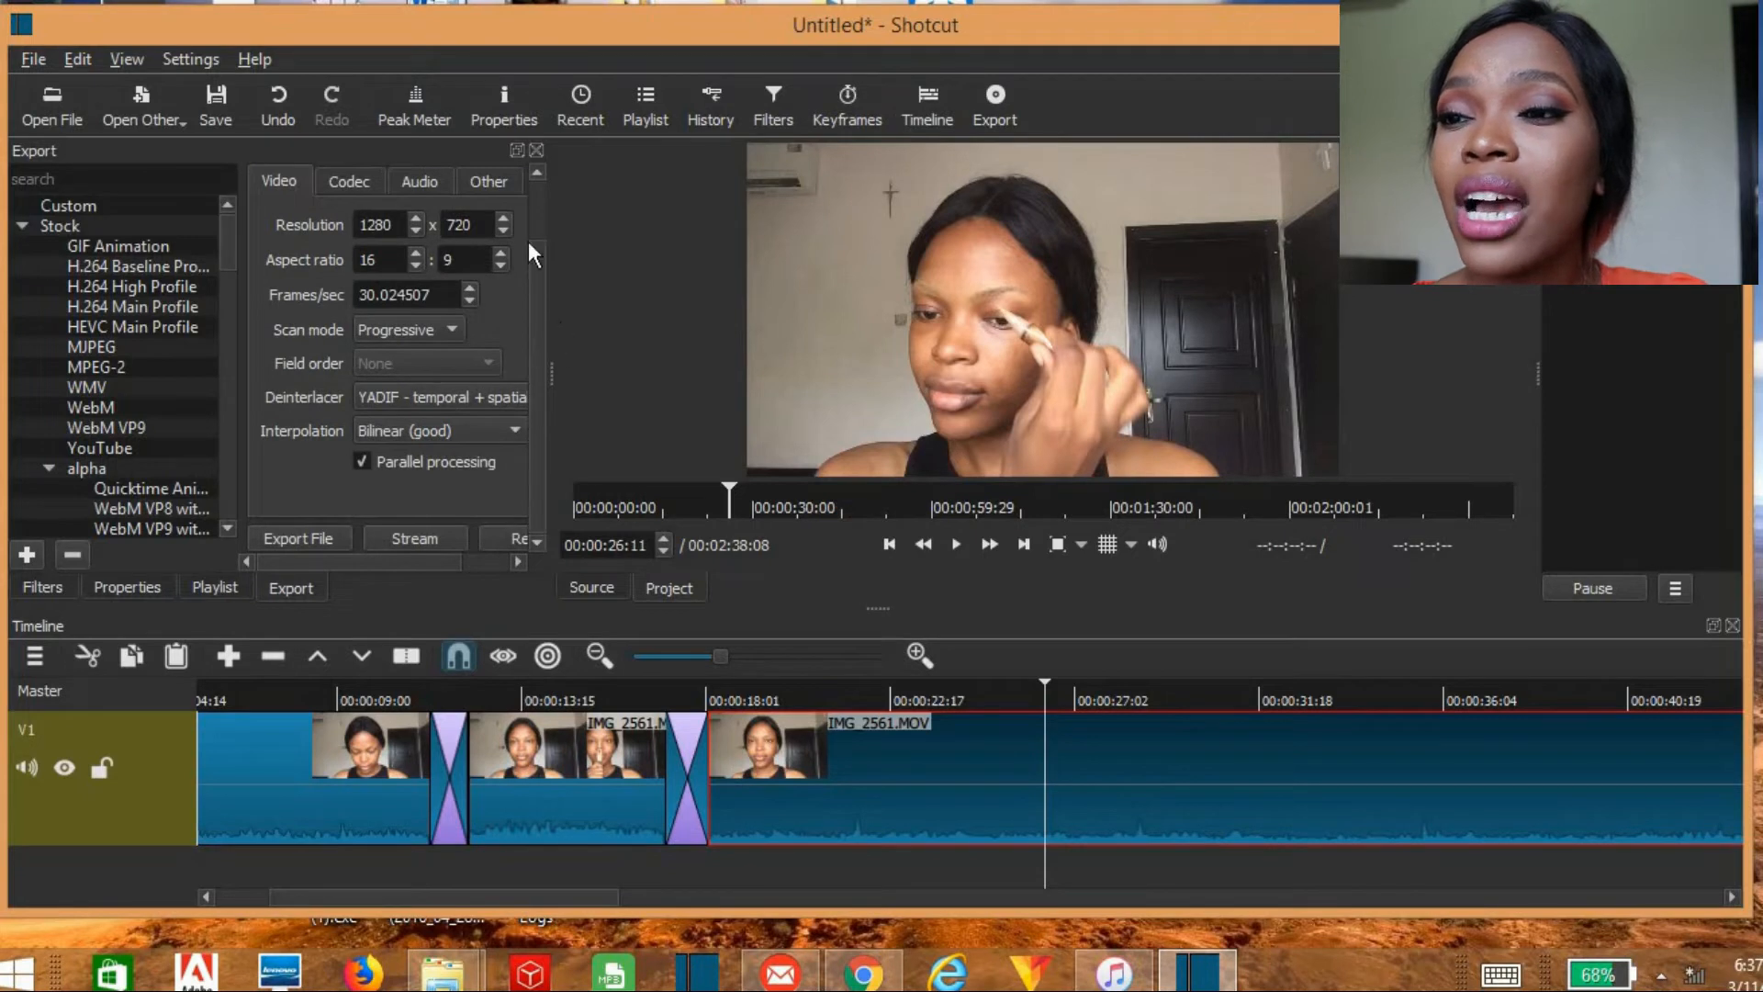
{"action": "left_click", "coordinate": [536, 174]}
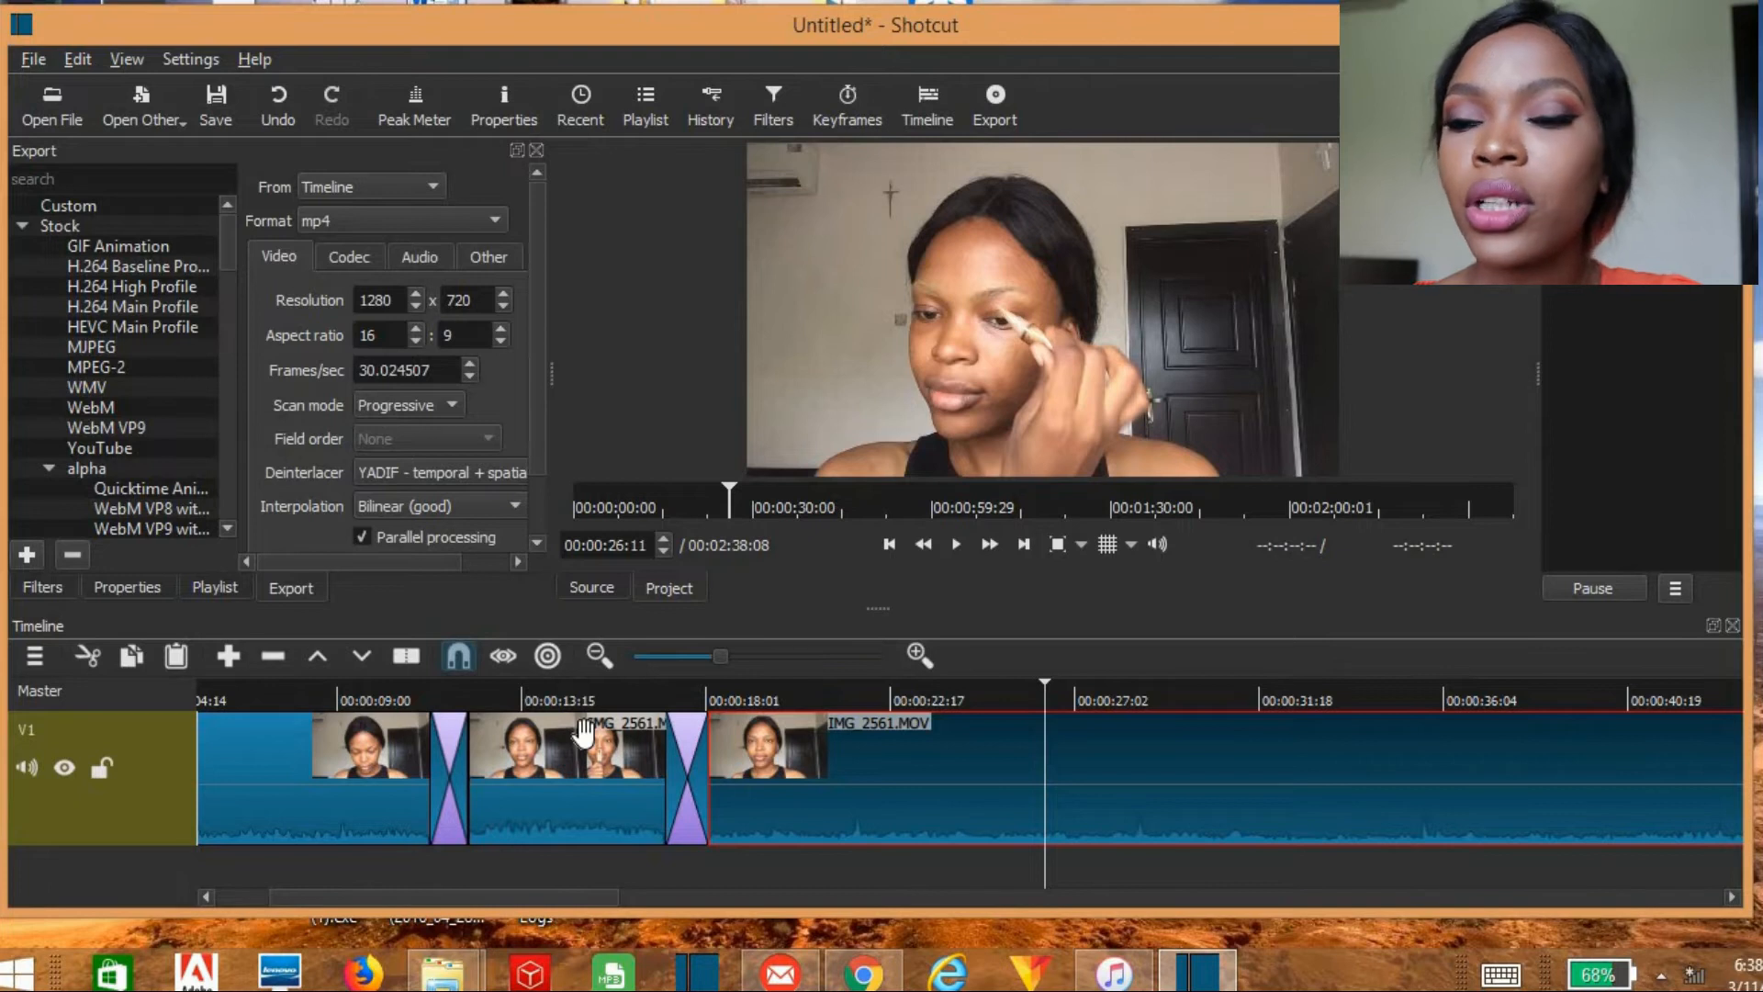
Step: Make the timeline tracks shorter and add an audio track below V1
{"action": "left_click", "coordinate": [31, 653]}
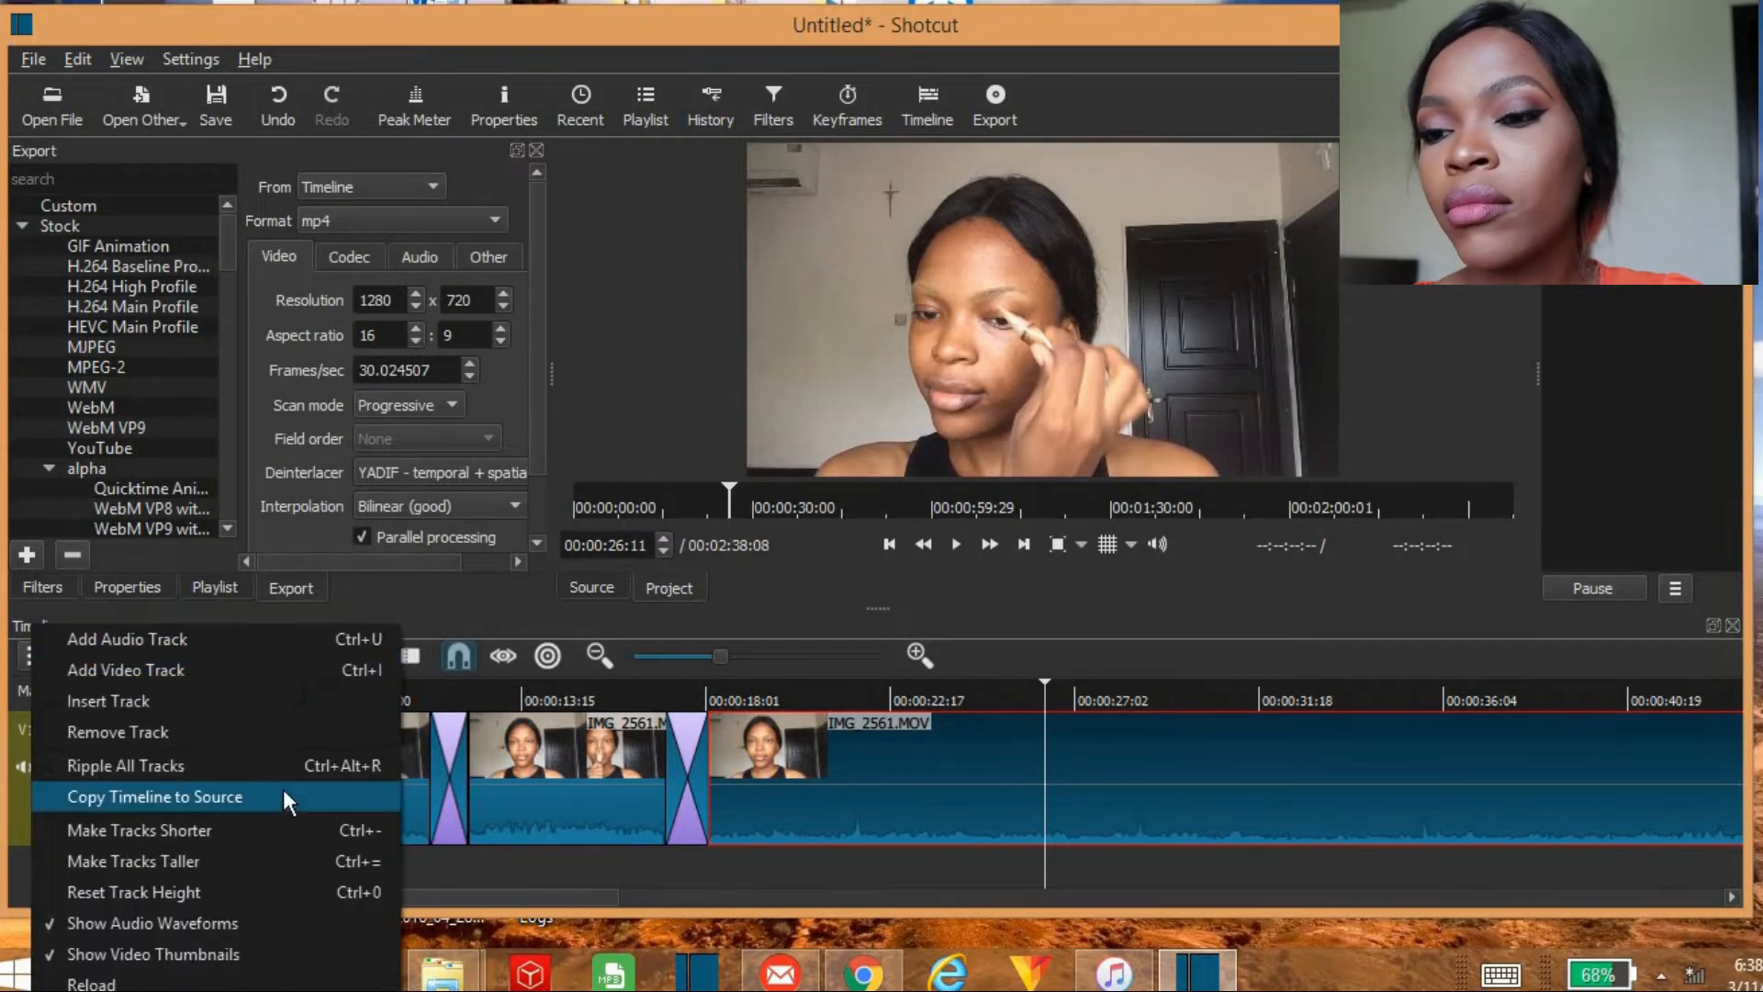
{"action": "left_click", "coordinate": [190, 829]}
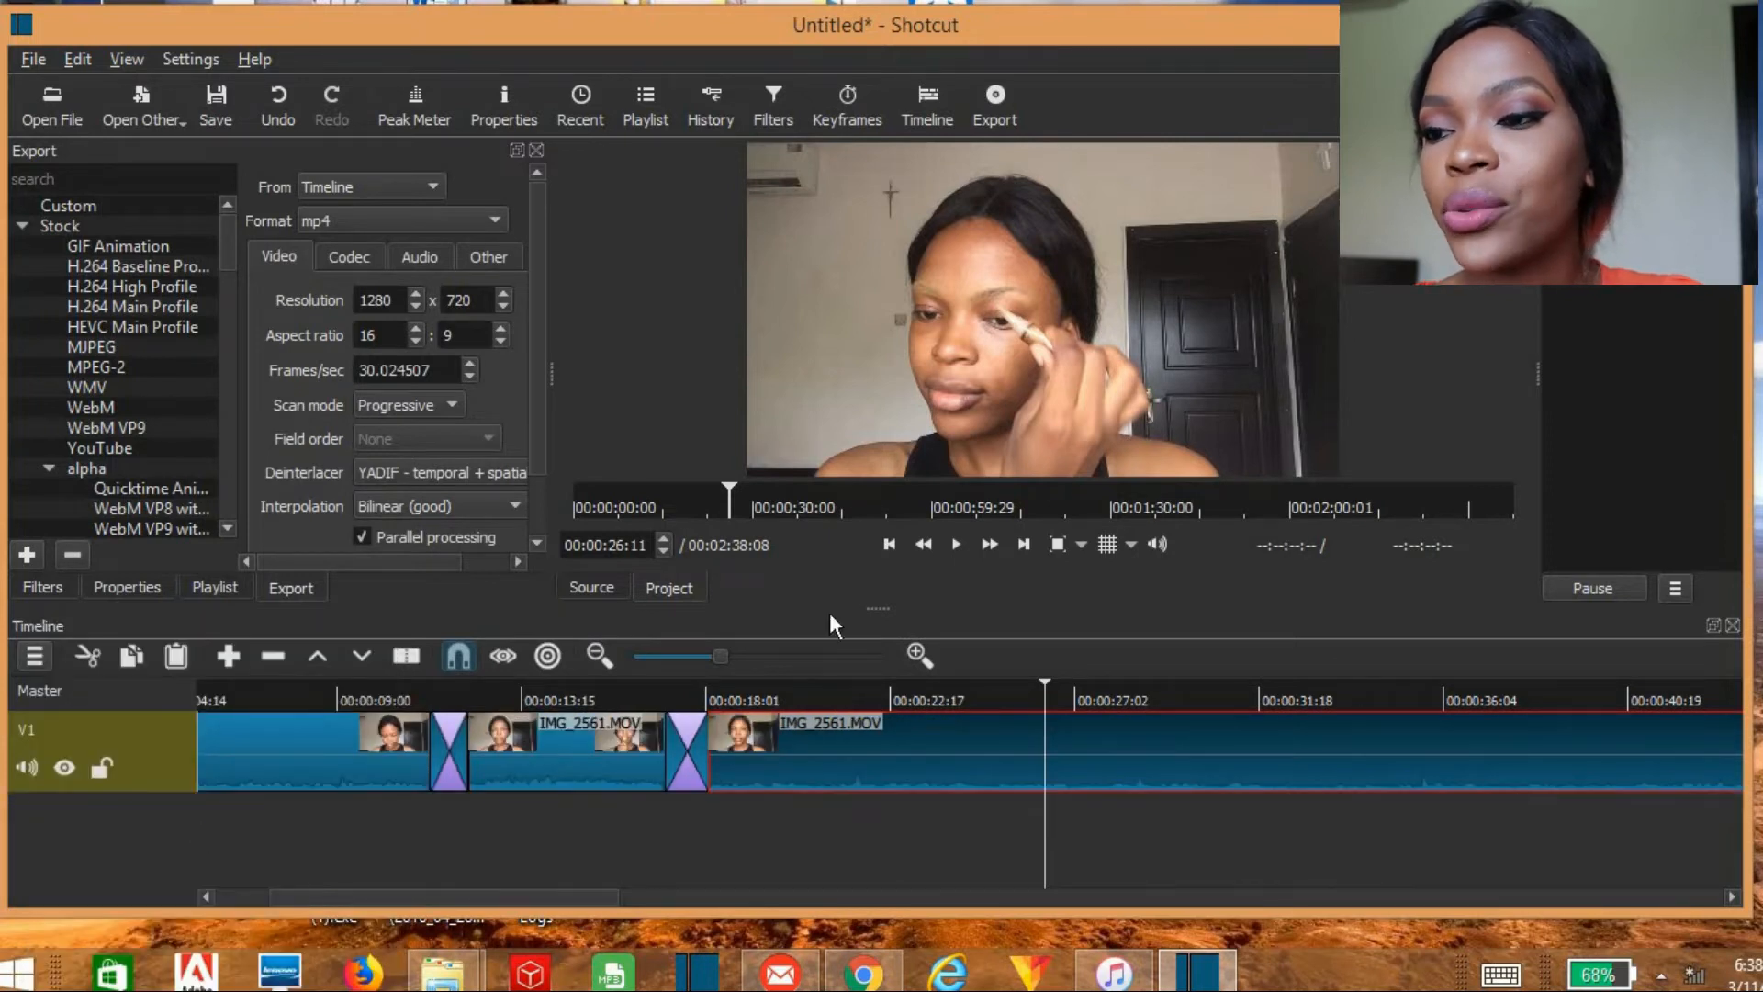
{"action": "left_click_drag", "start_coordinate": [898, 610], "coordinate": [898, 581]}
{"action": "left_click", "coordinate": [34, 626]}
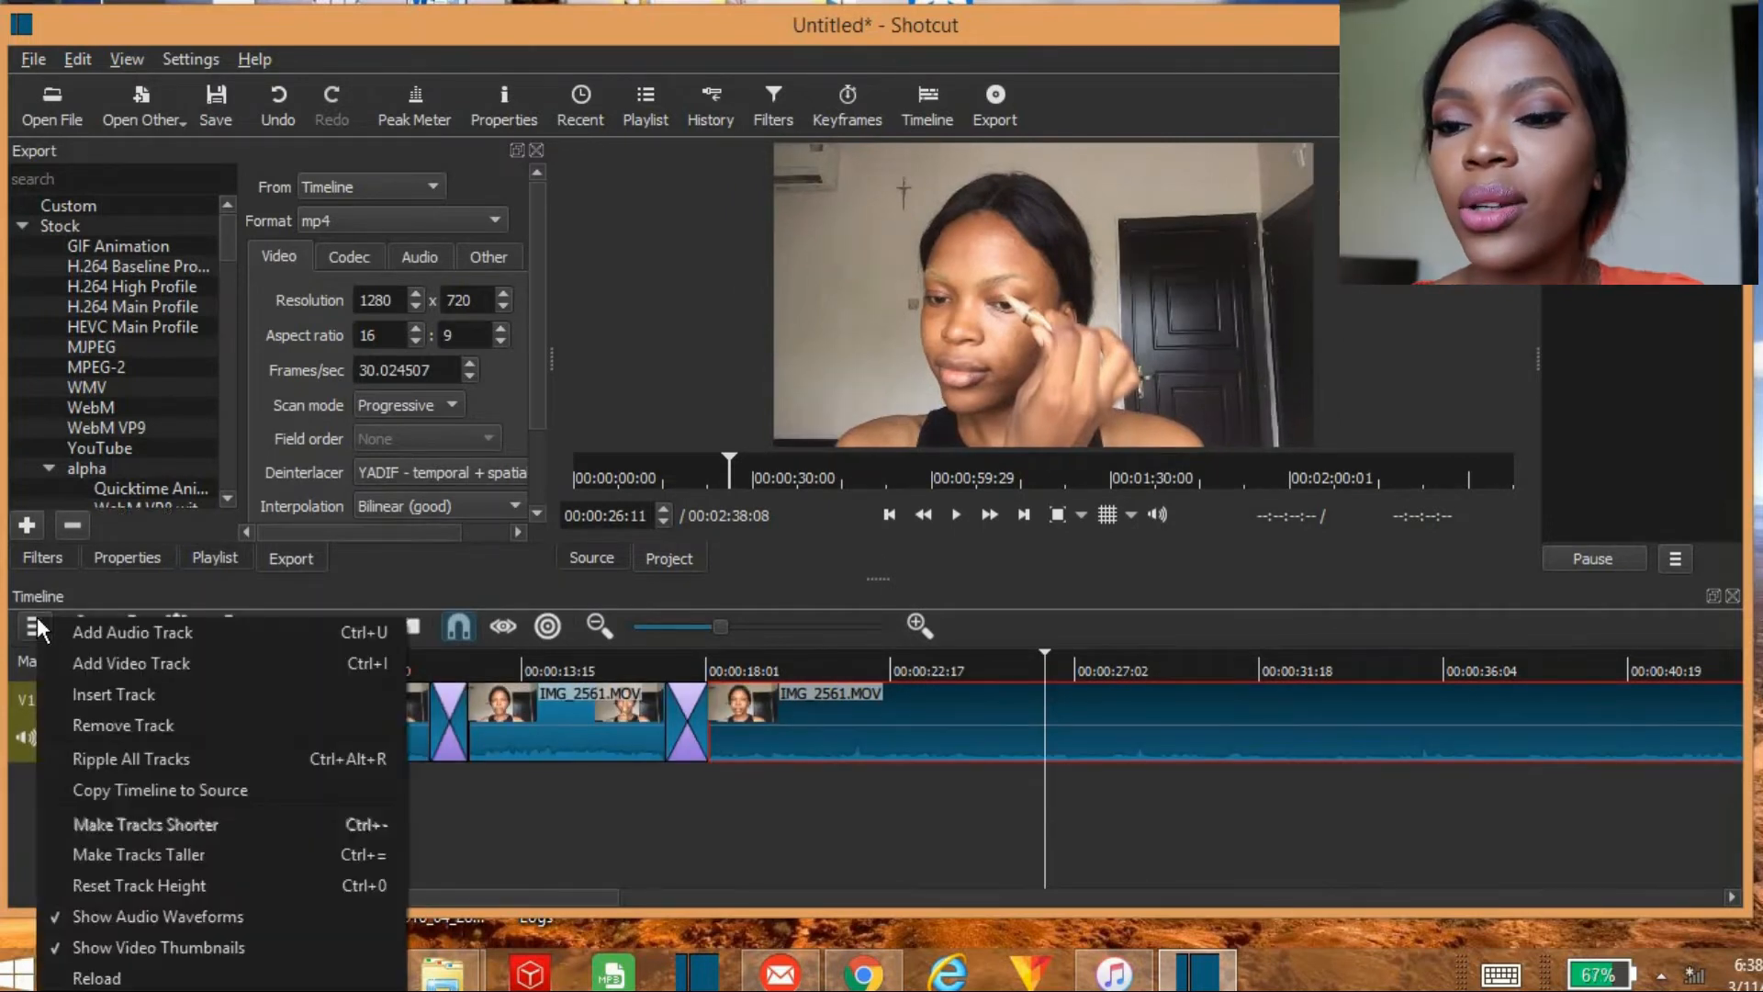
{"action": "left_click", "coordinate": [99, 629]}
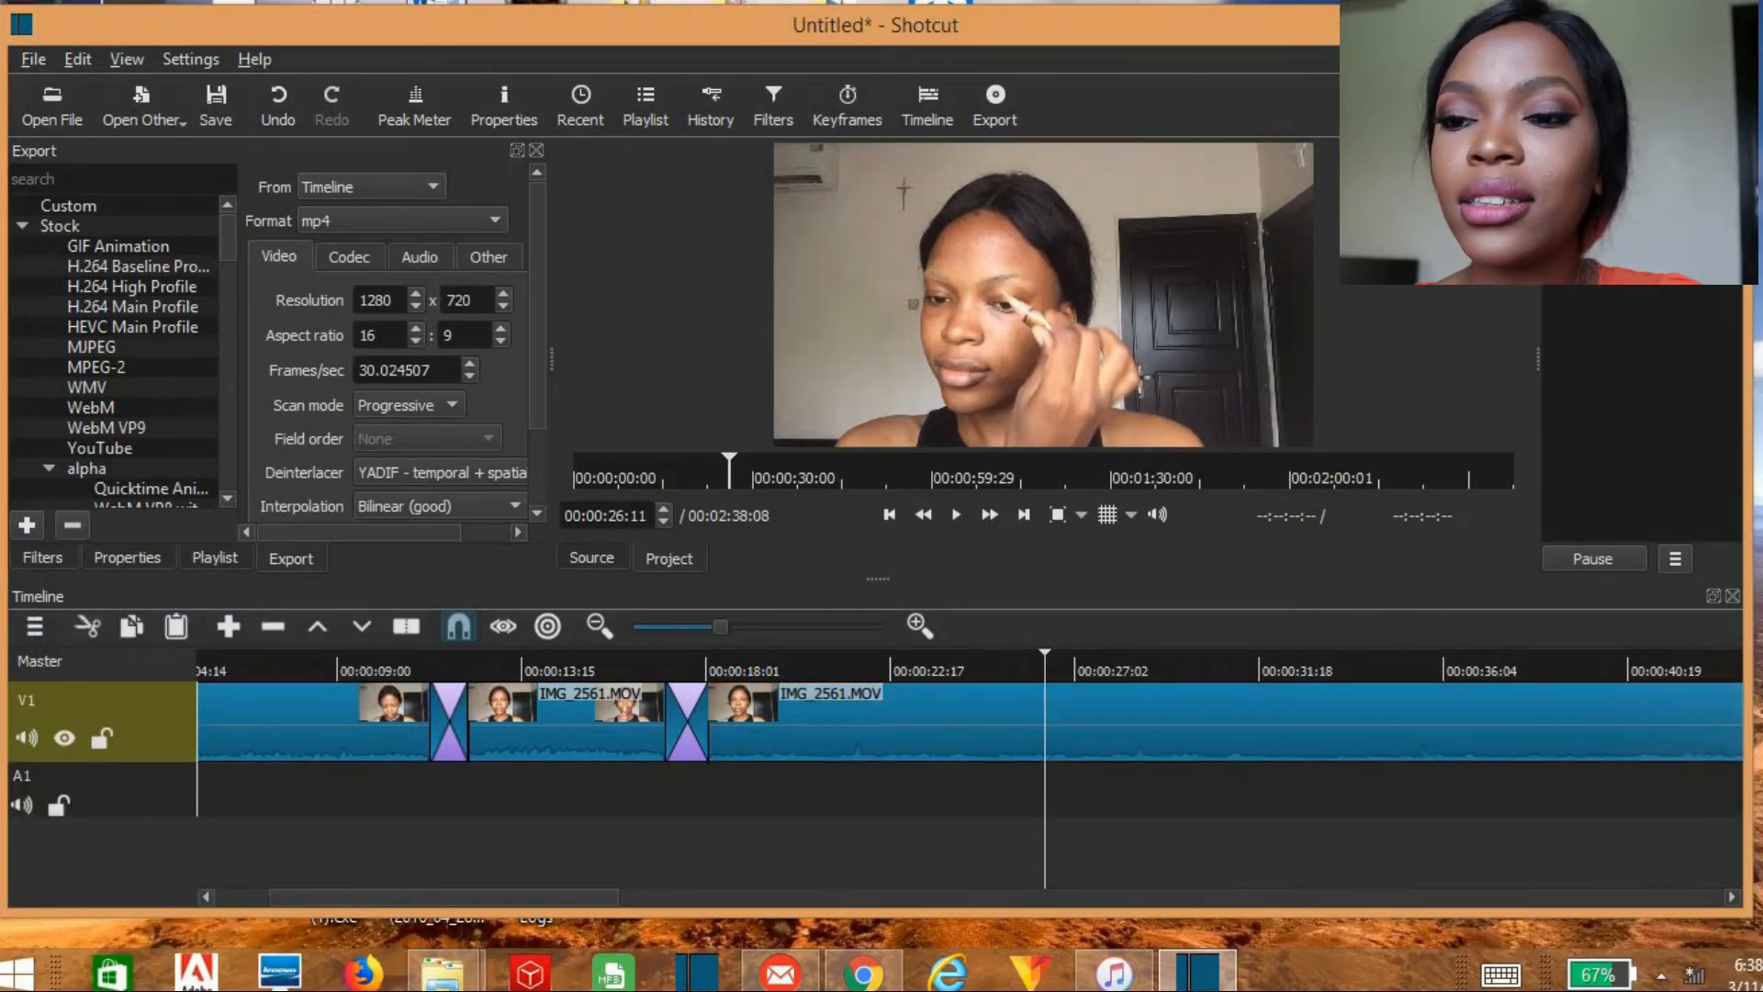
Step: Open 06. Walk It Talk It.mp3 from the Music folder and place it at the start of audio track A1
{"action": "left_click", "coordinate": [50, 91]}
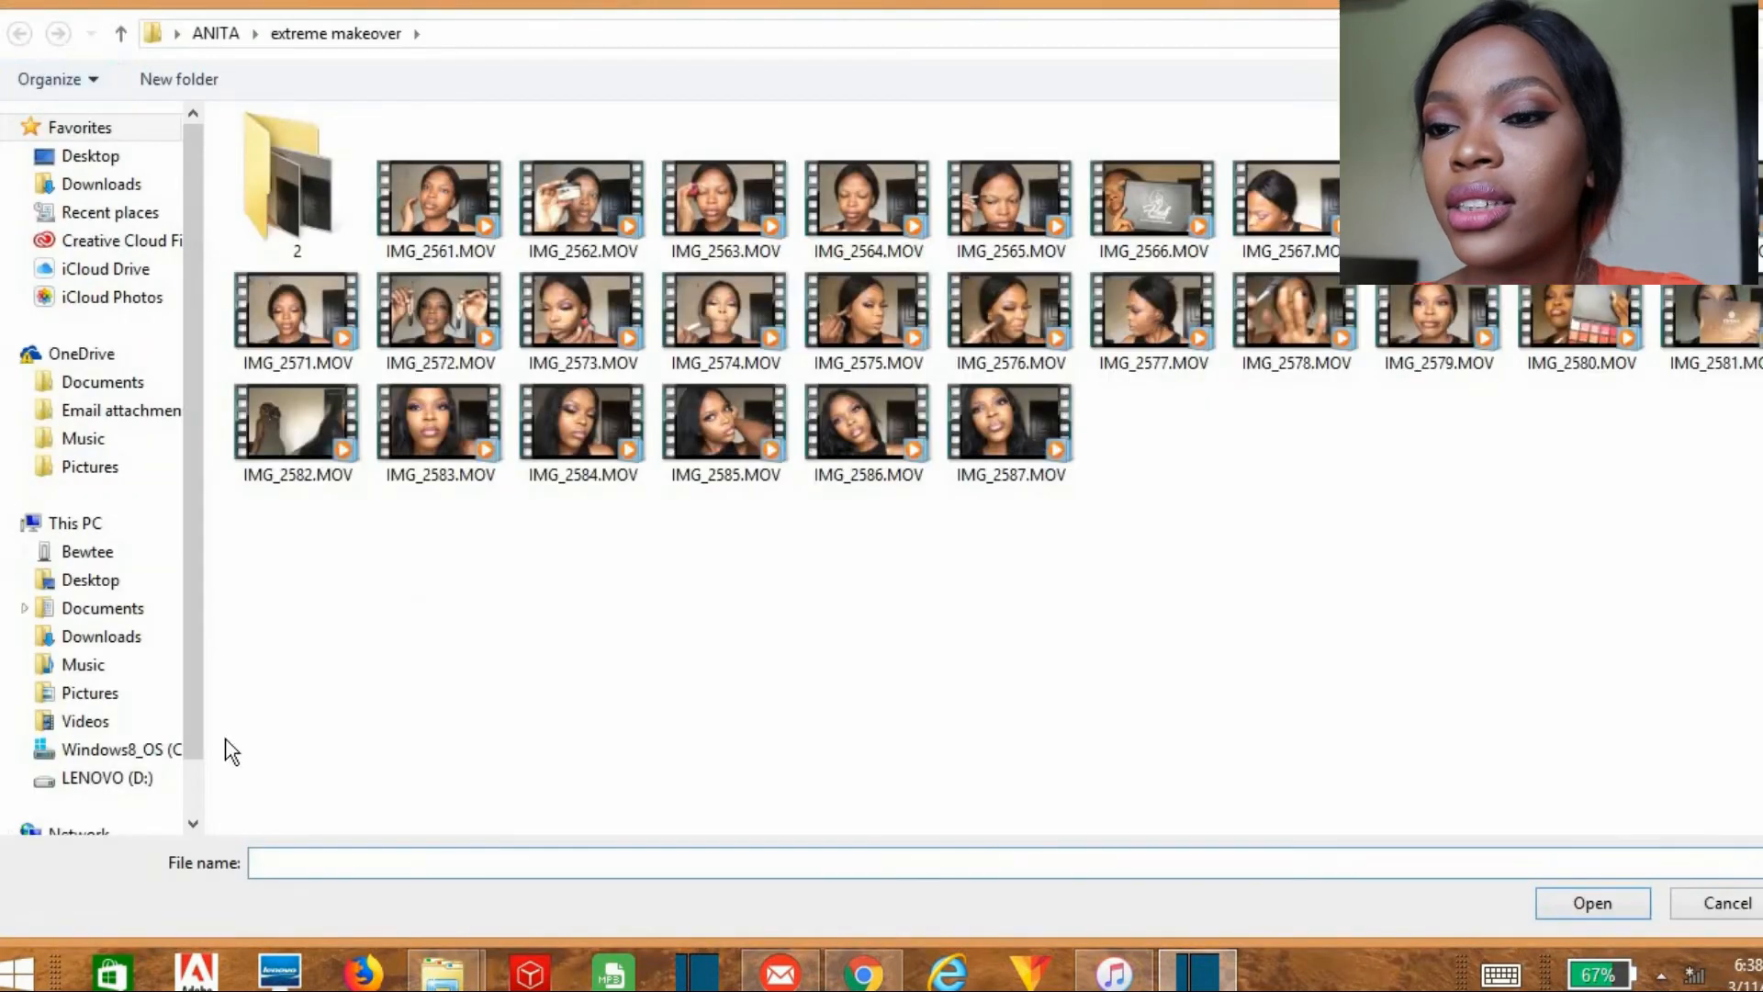
{"action": "left_click", "coordinate": [151, 670]}
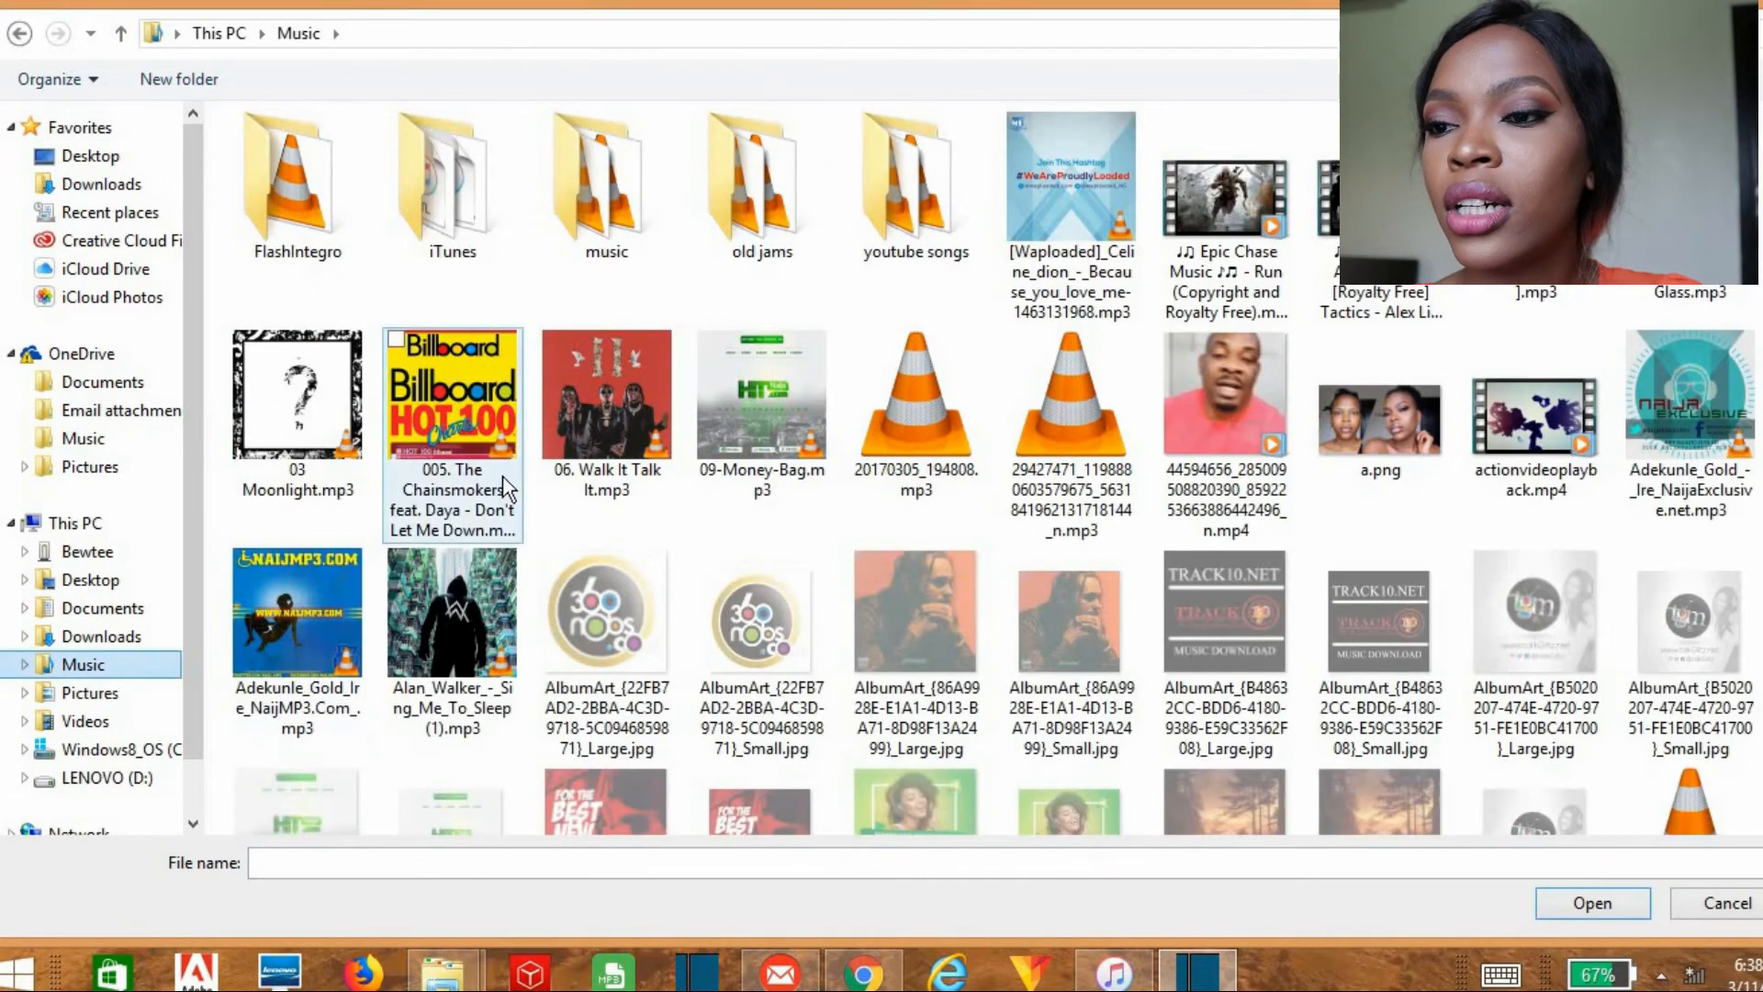
{"action": "left_click", "coordinate": [564, 431]}
{"action": "left_click", "coordinate": [1592, 903]}
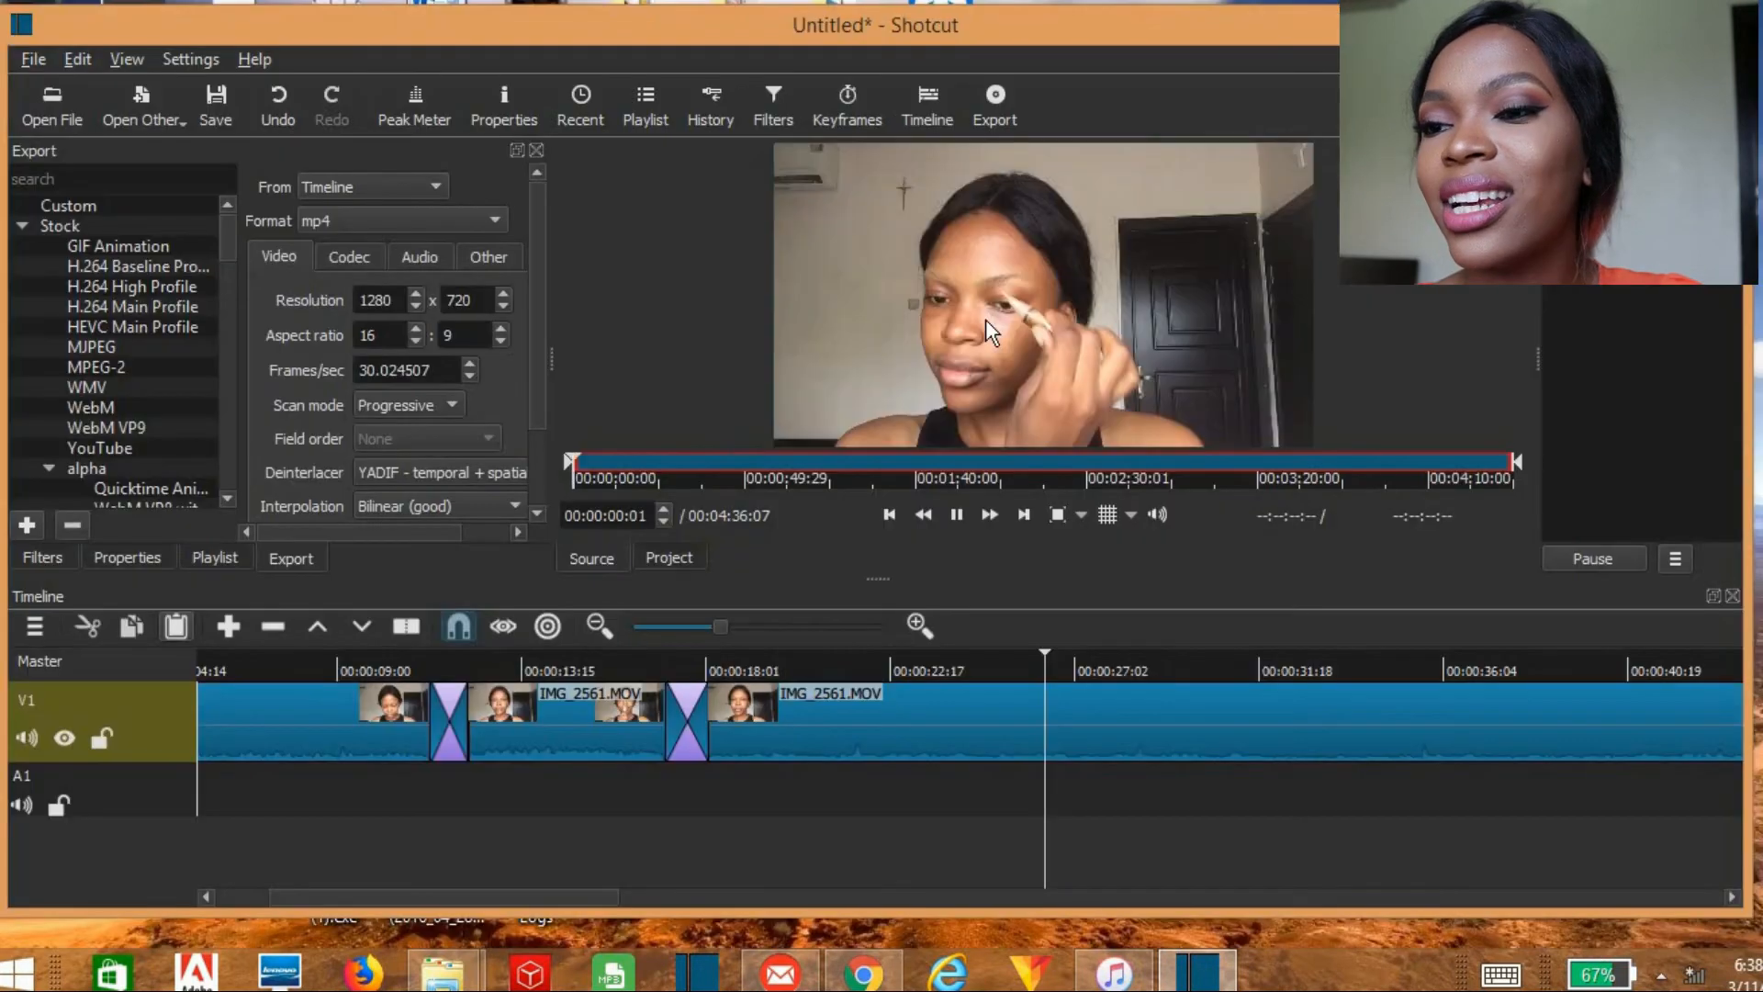
{"action": "left_click", "coordinate": [964, 515]}
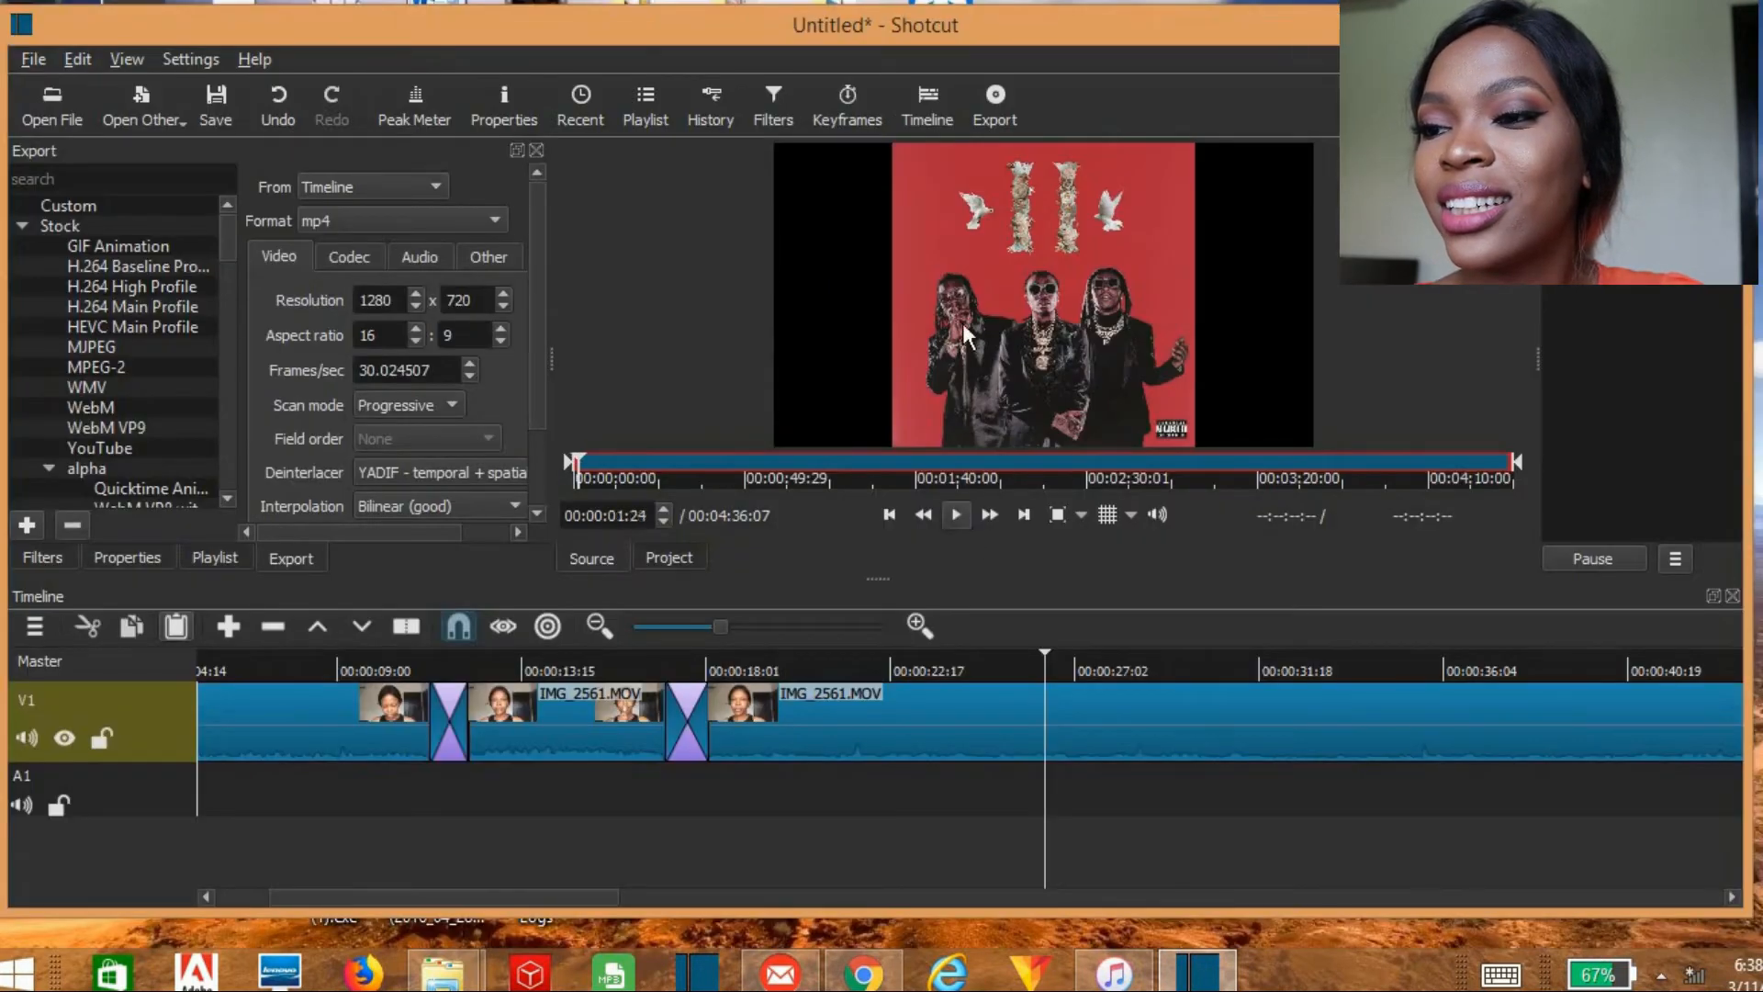
{"action": "left_click_drag", "start_coordinate": [960, 250], "coordinate": [211, 773]}
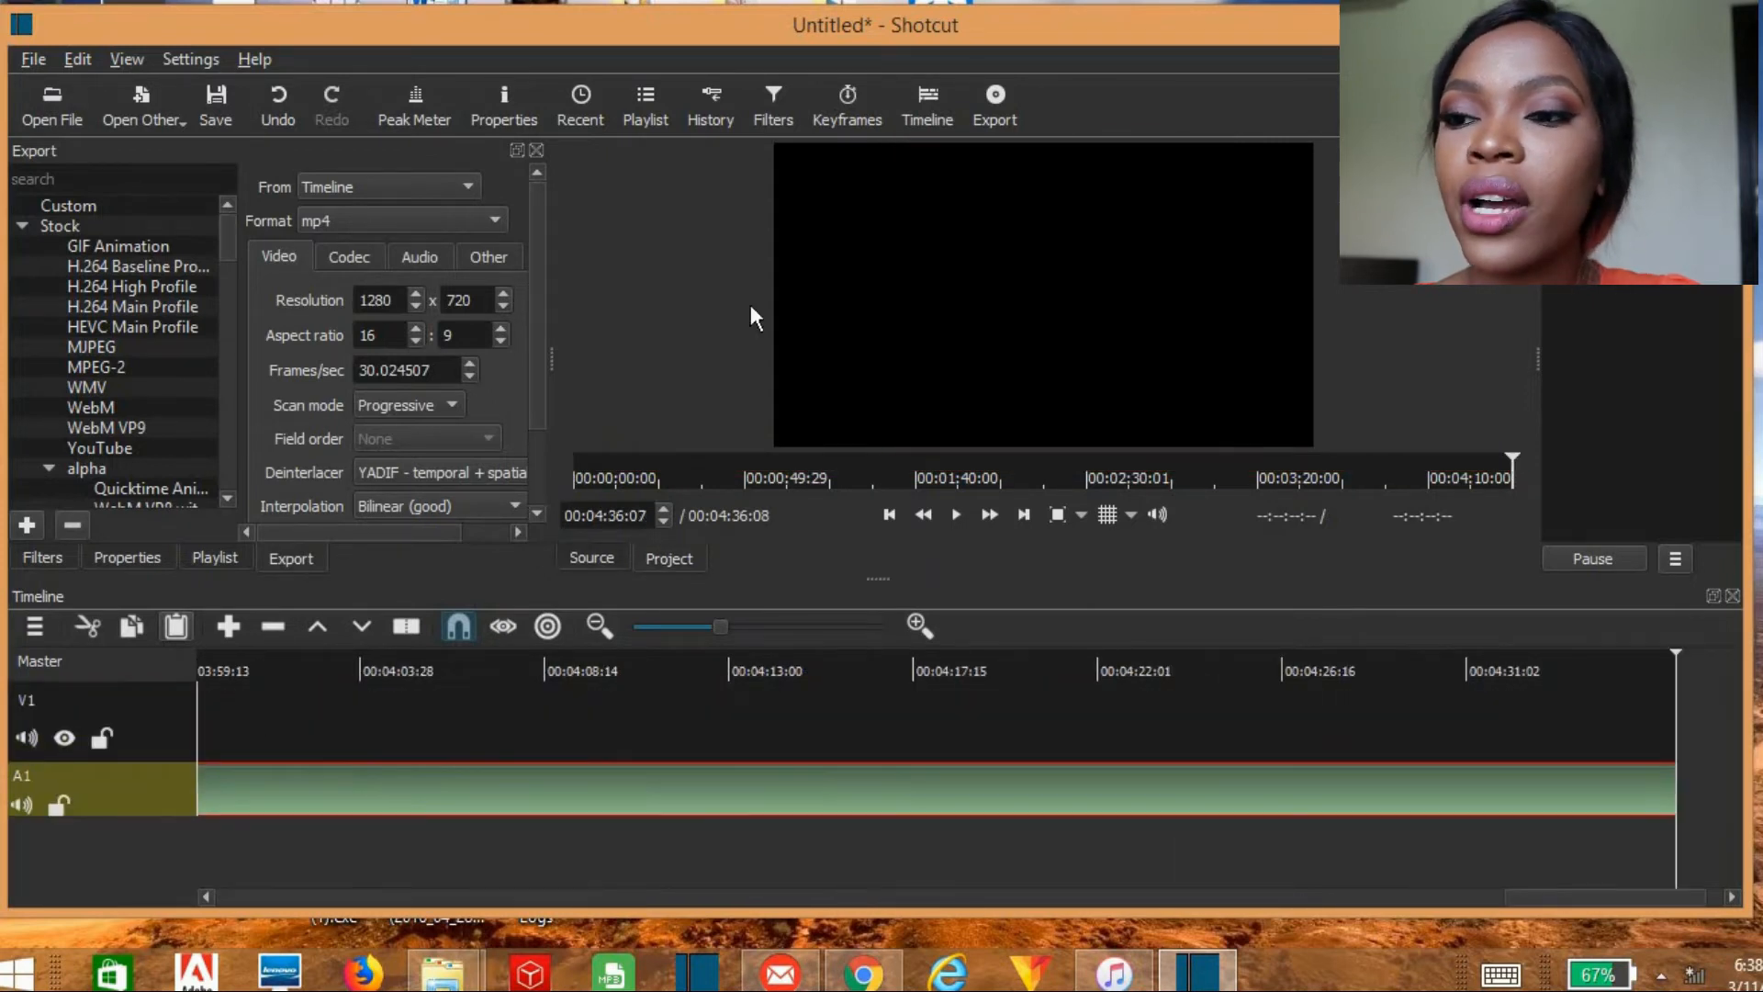
{"action": "key", "text": "Home"}
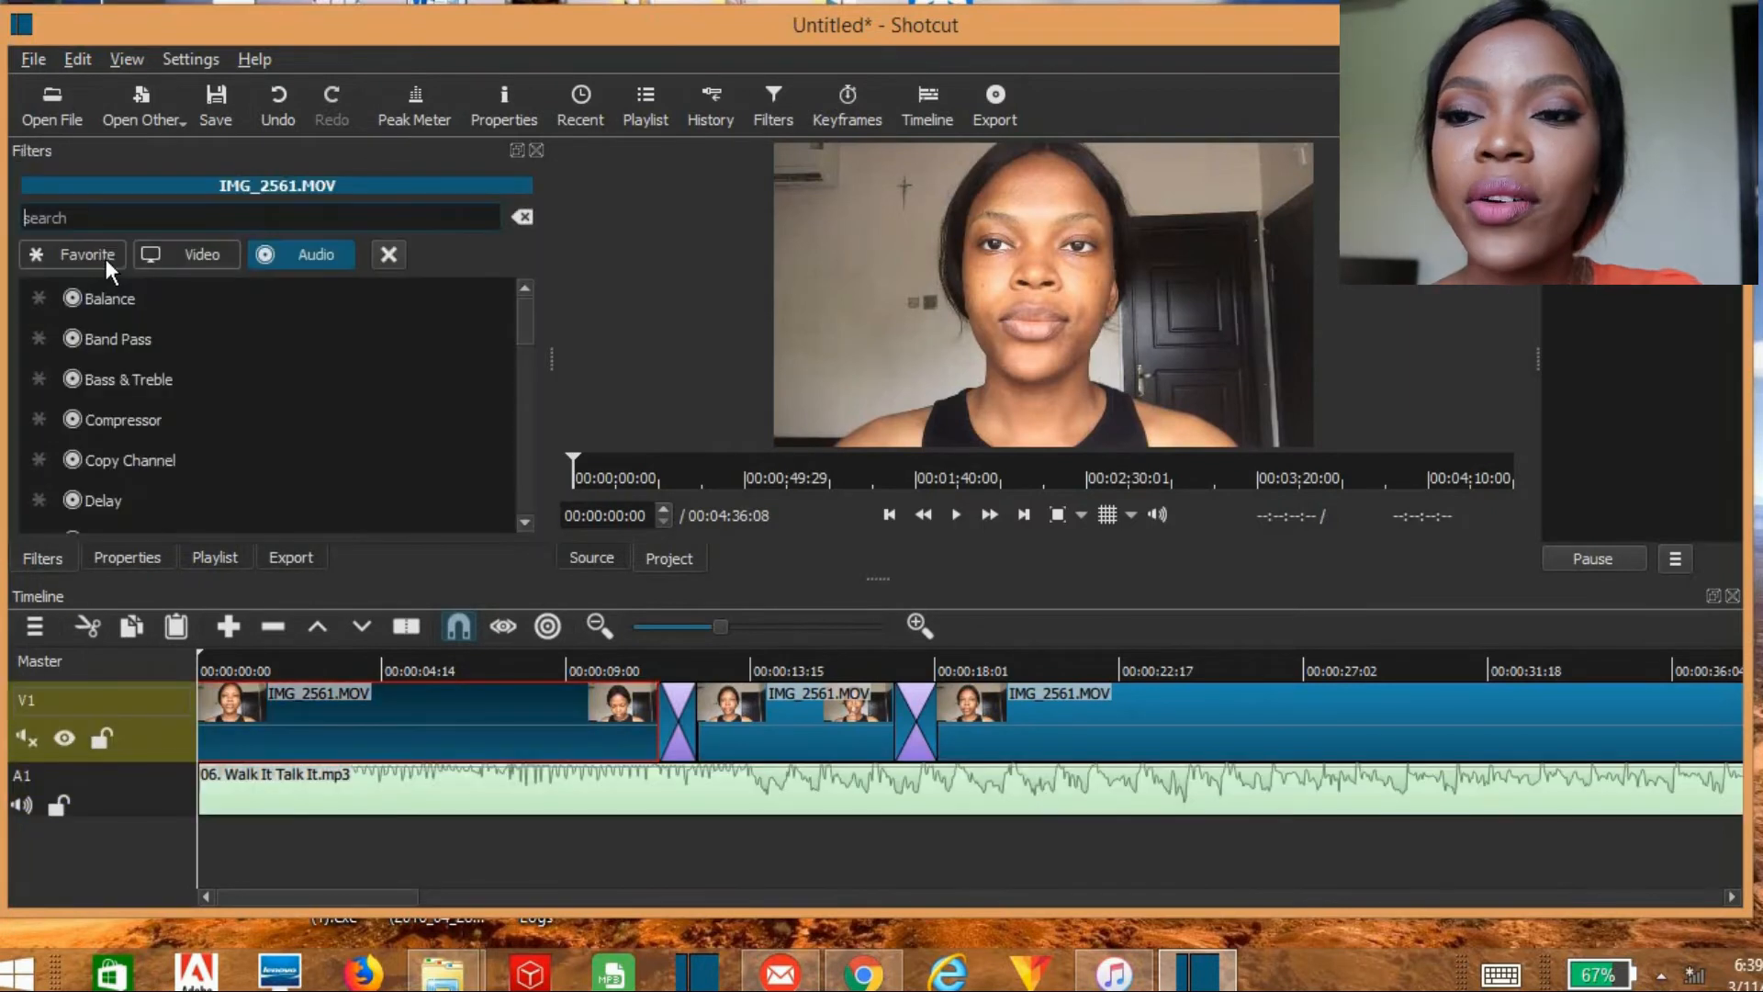
Step: Show the favorite filters for the first segment and add a second video track above V1
{"action": "left_click", "coordinate": [87, 257]}
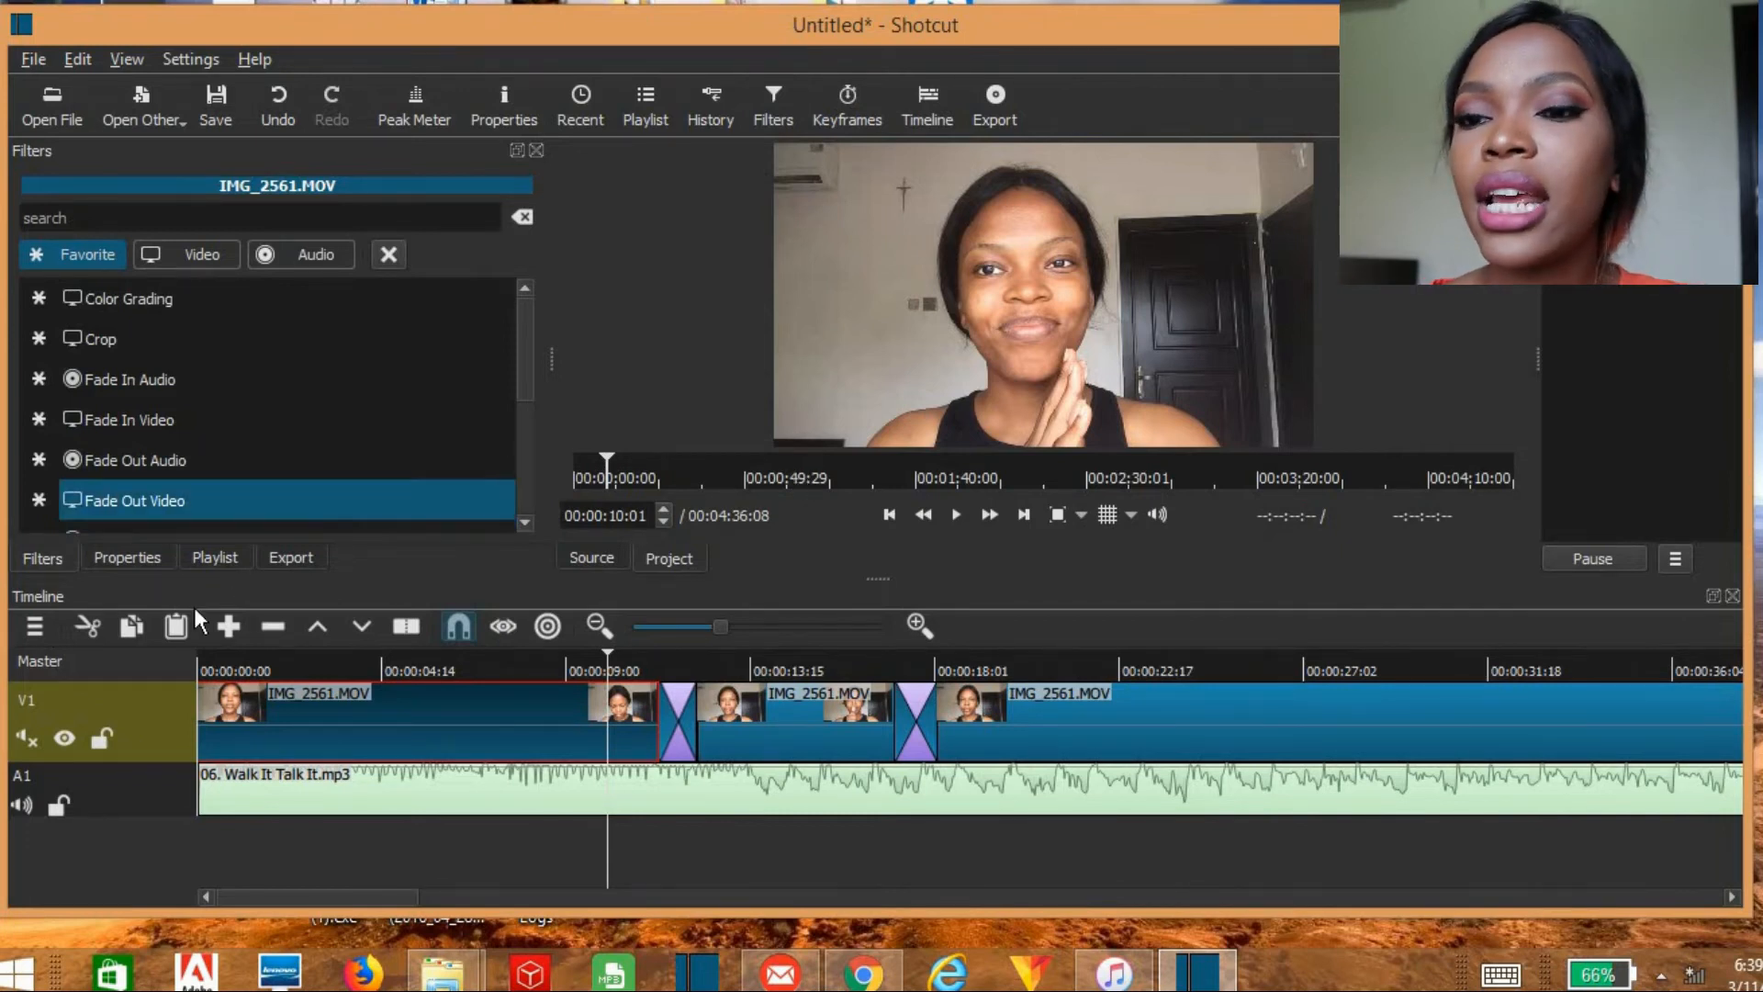
{"action": "left_click", "coordinate": [32, 624]}
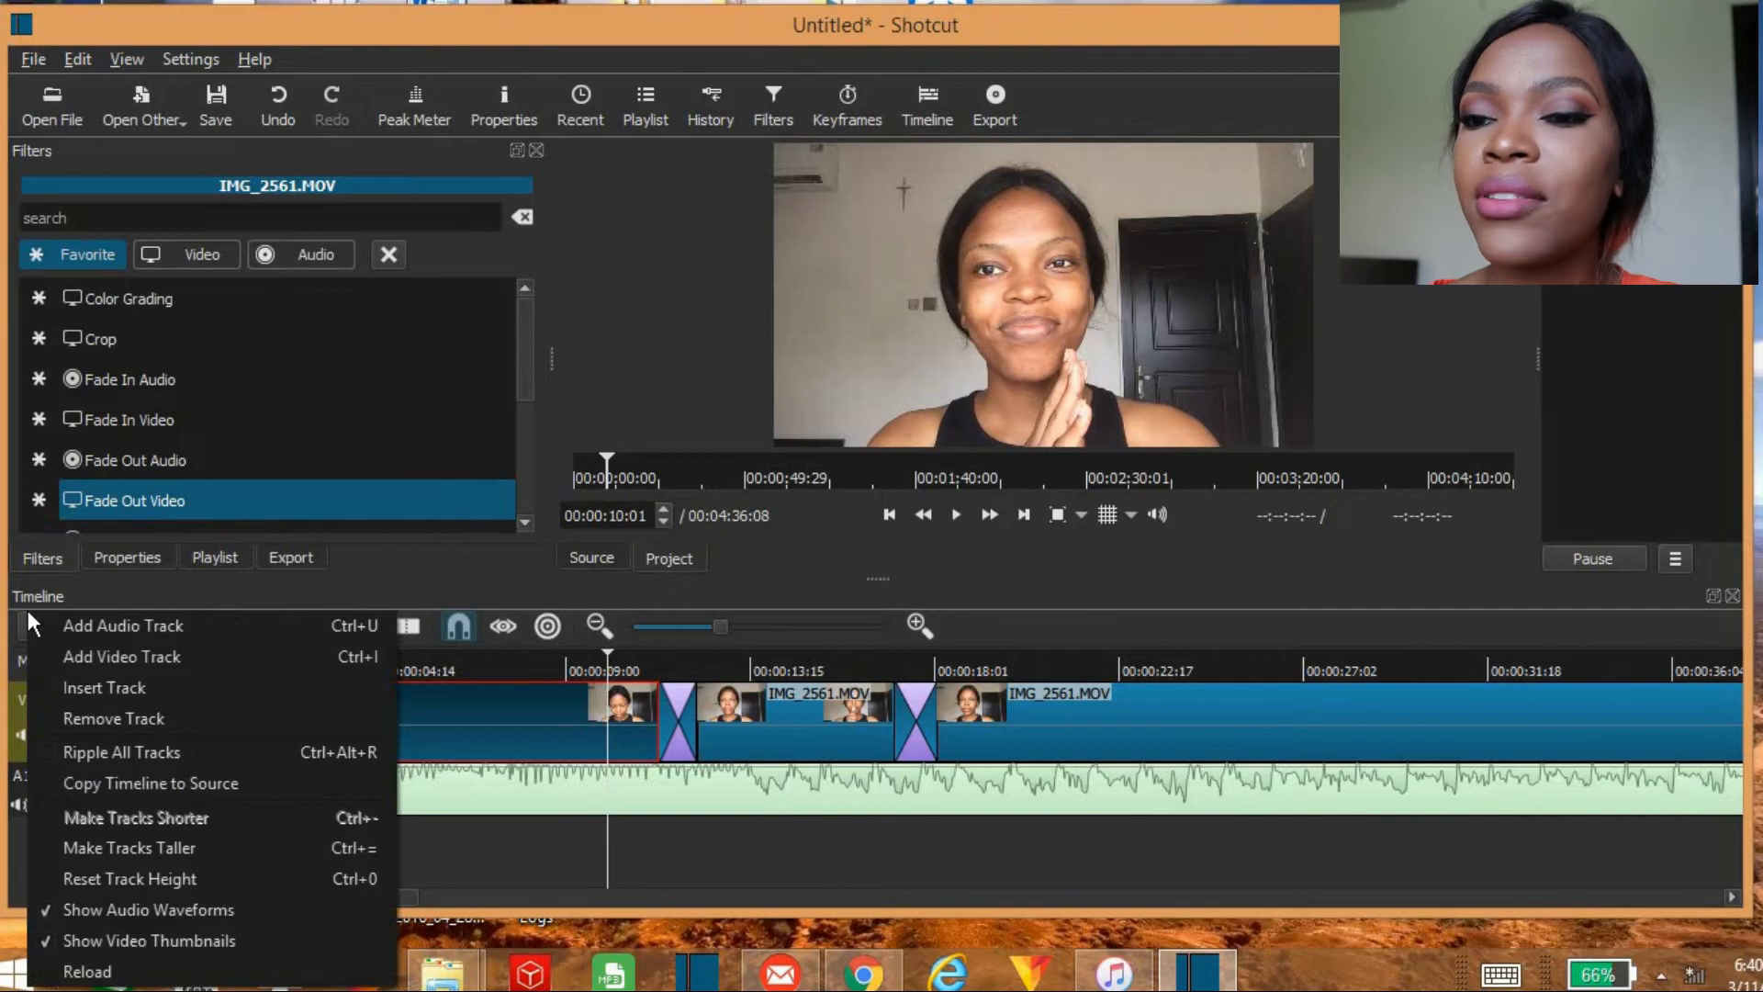
{"action": "key", "text": "Escape"}
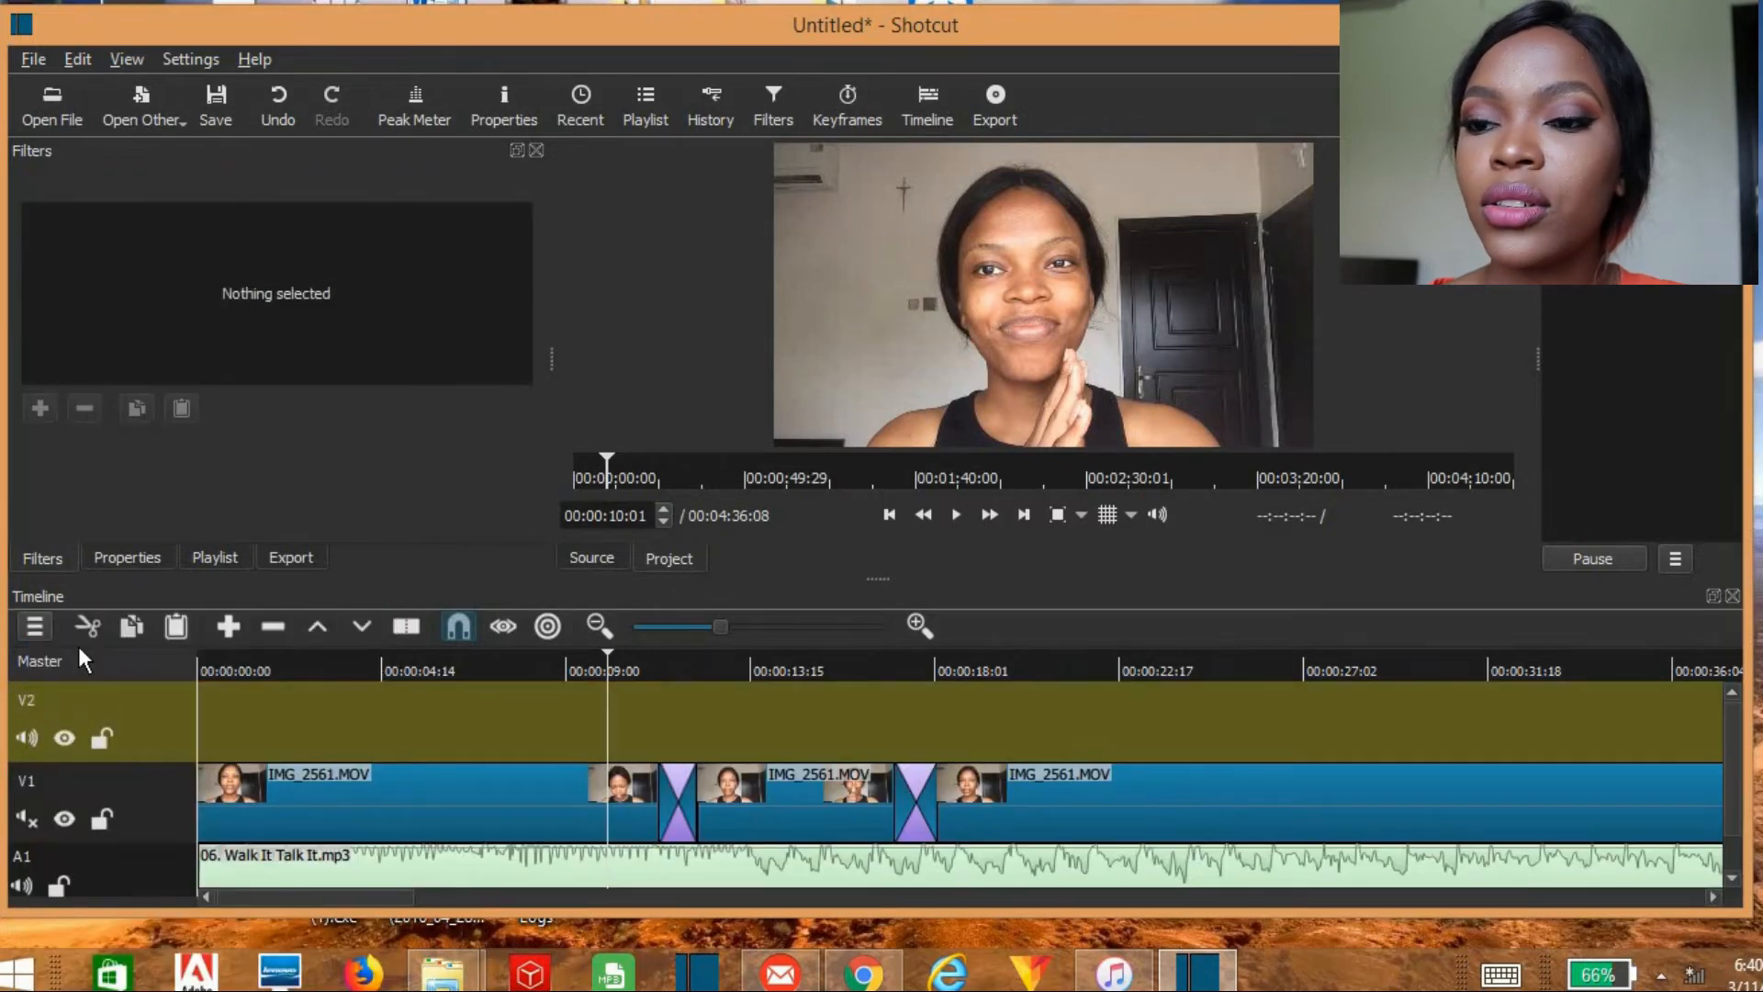
{"action": "left_click", "coordinate": [58, 109]}
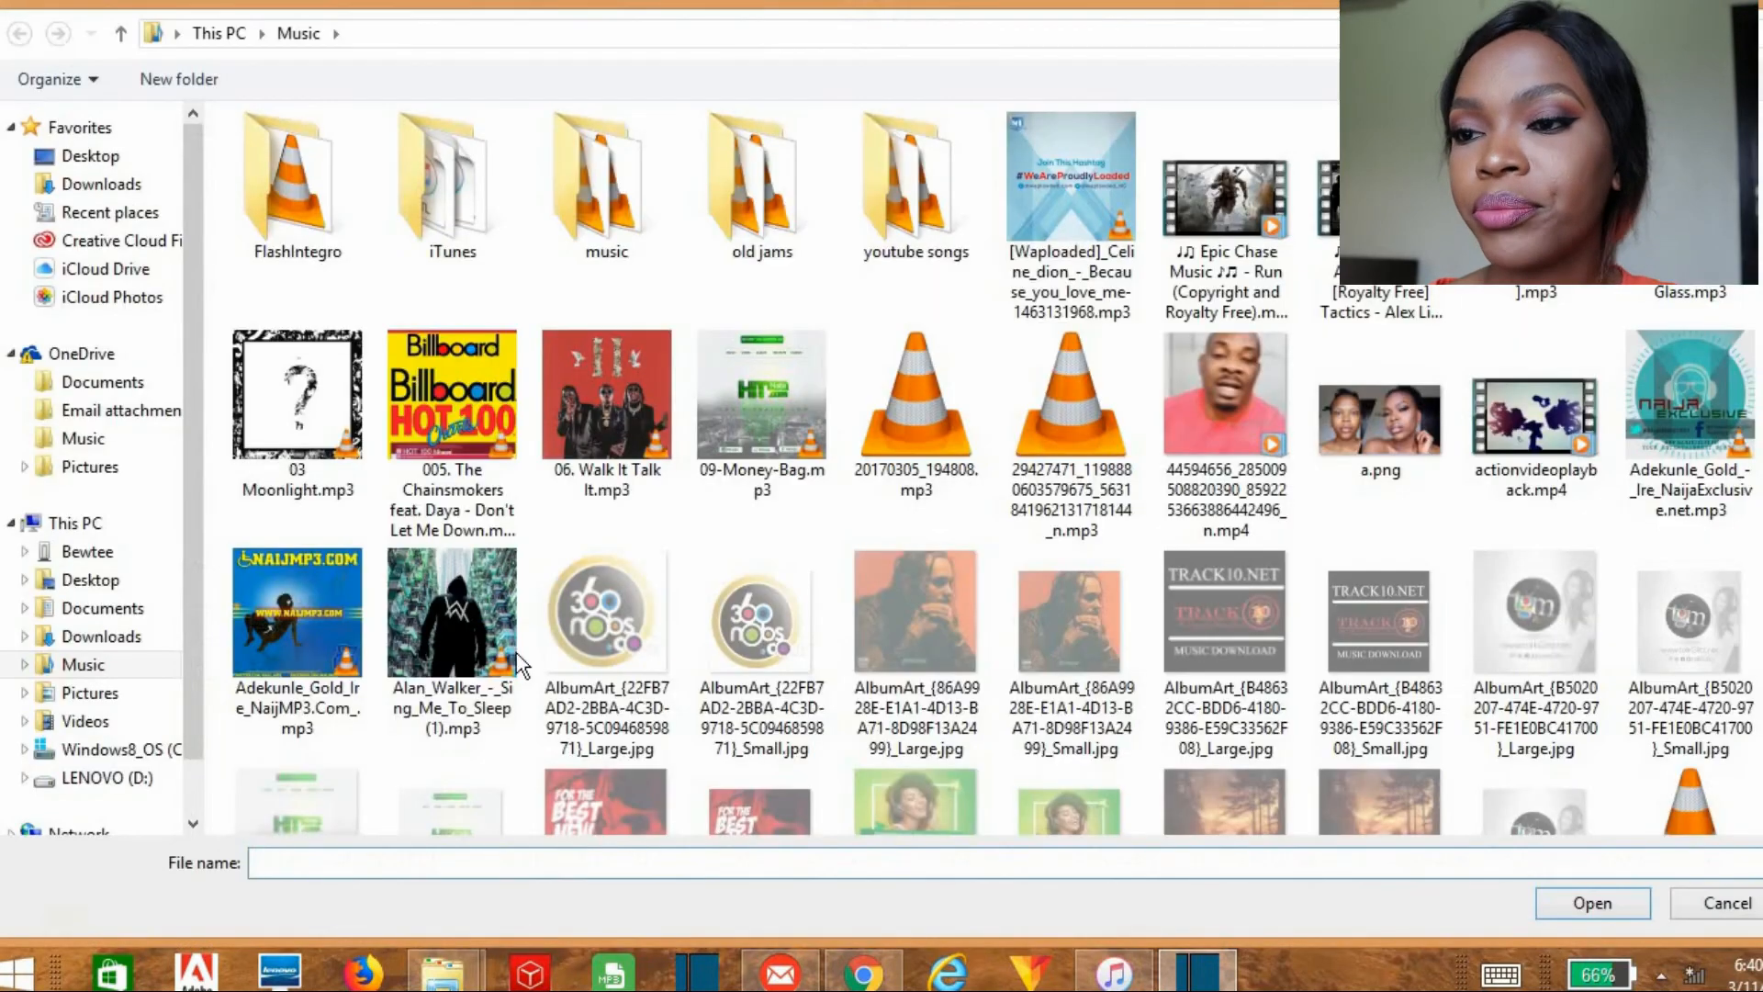
{"action": "left_click", "coordinate": [1226, 404]}
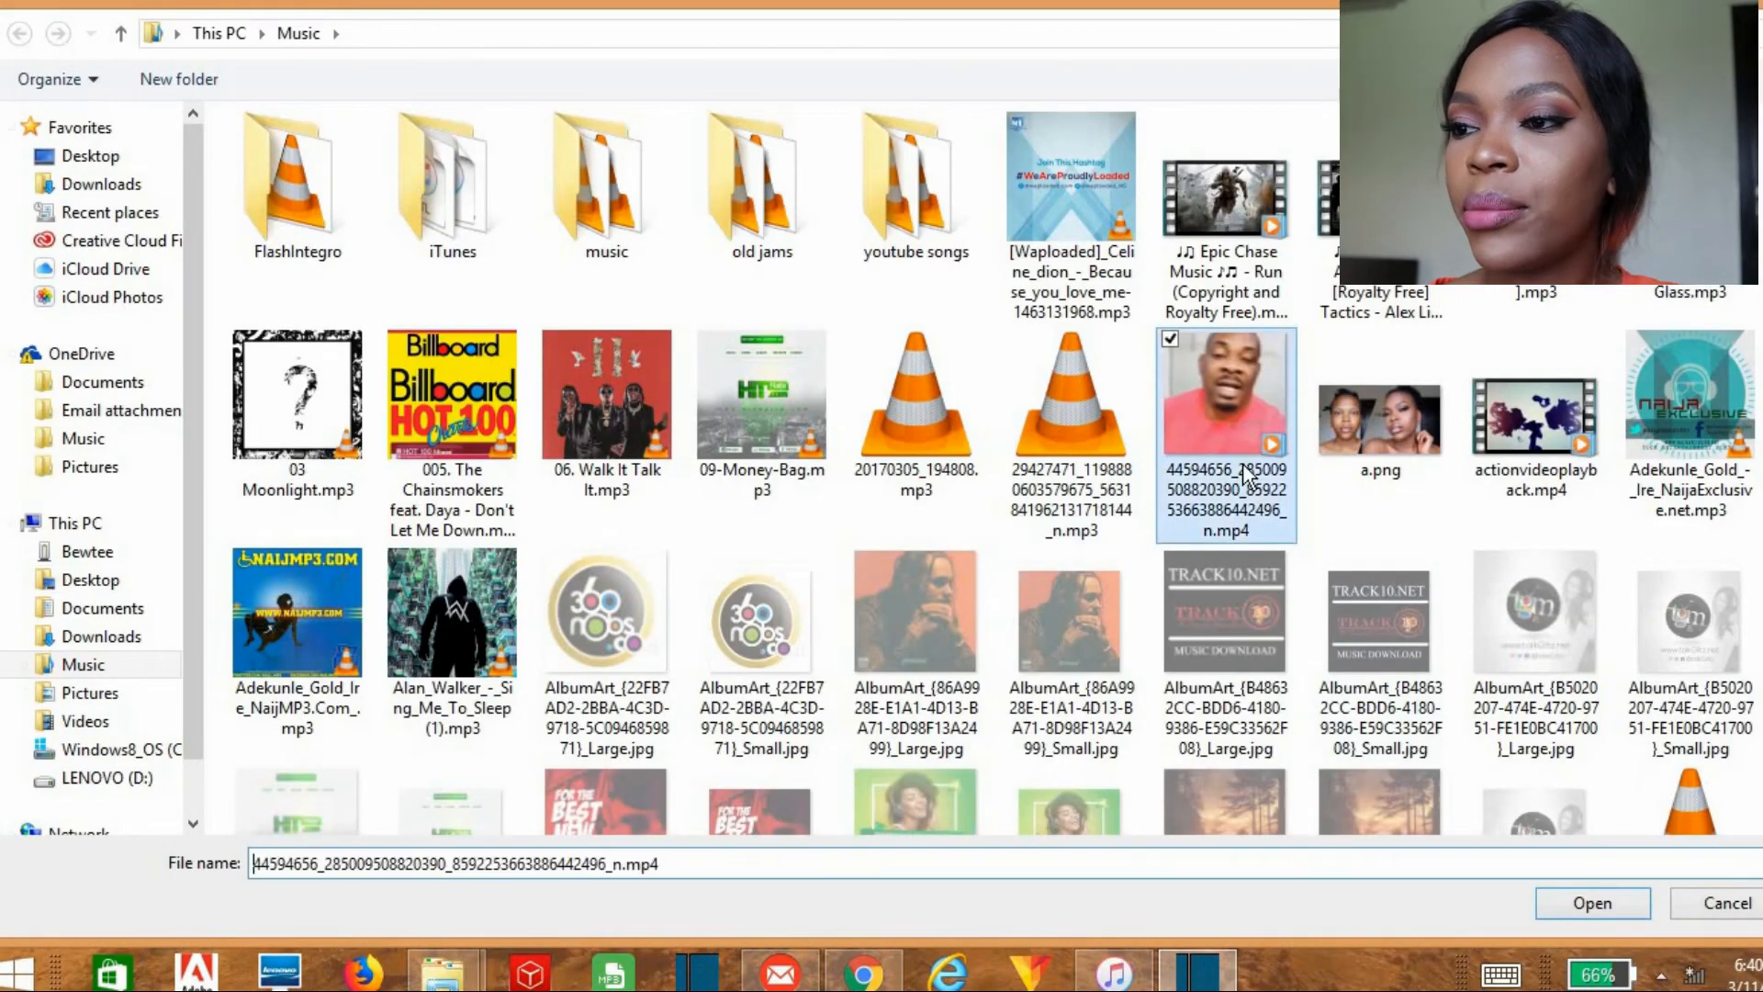
{"action": "left_click", "coordinate": [1586, 908]}
{"action": "left_click", "coordinate": [957, 515]}
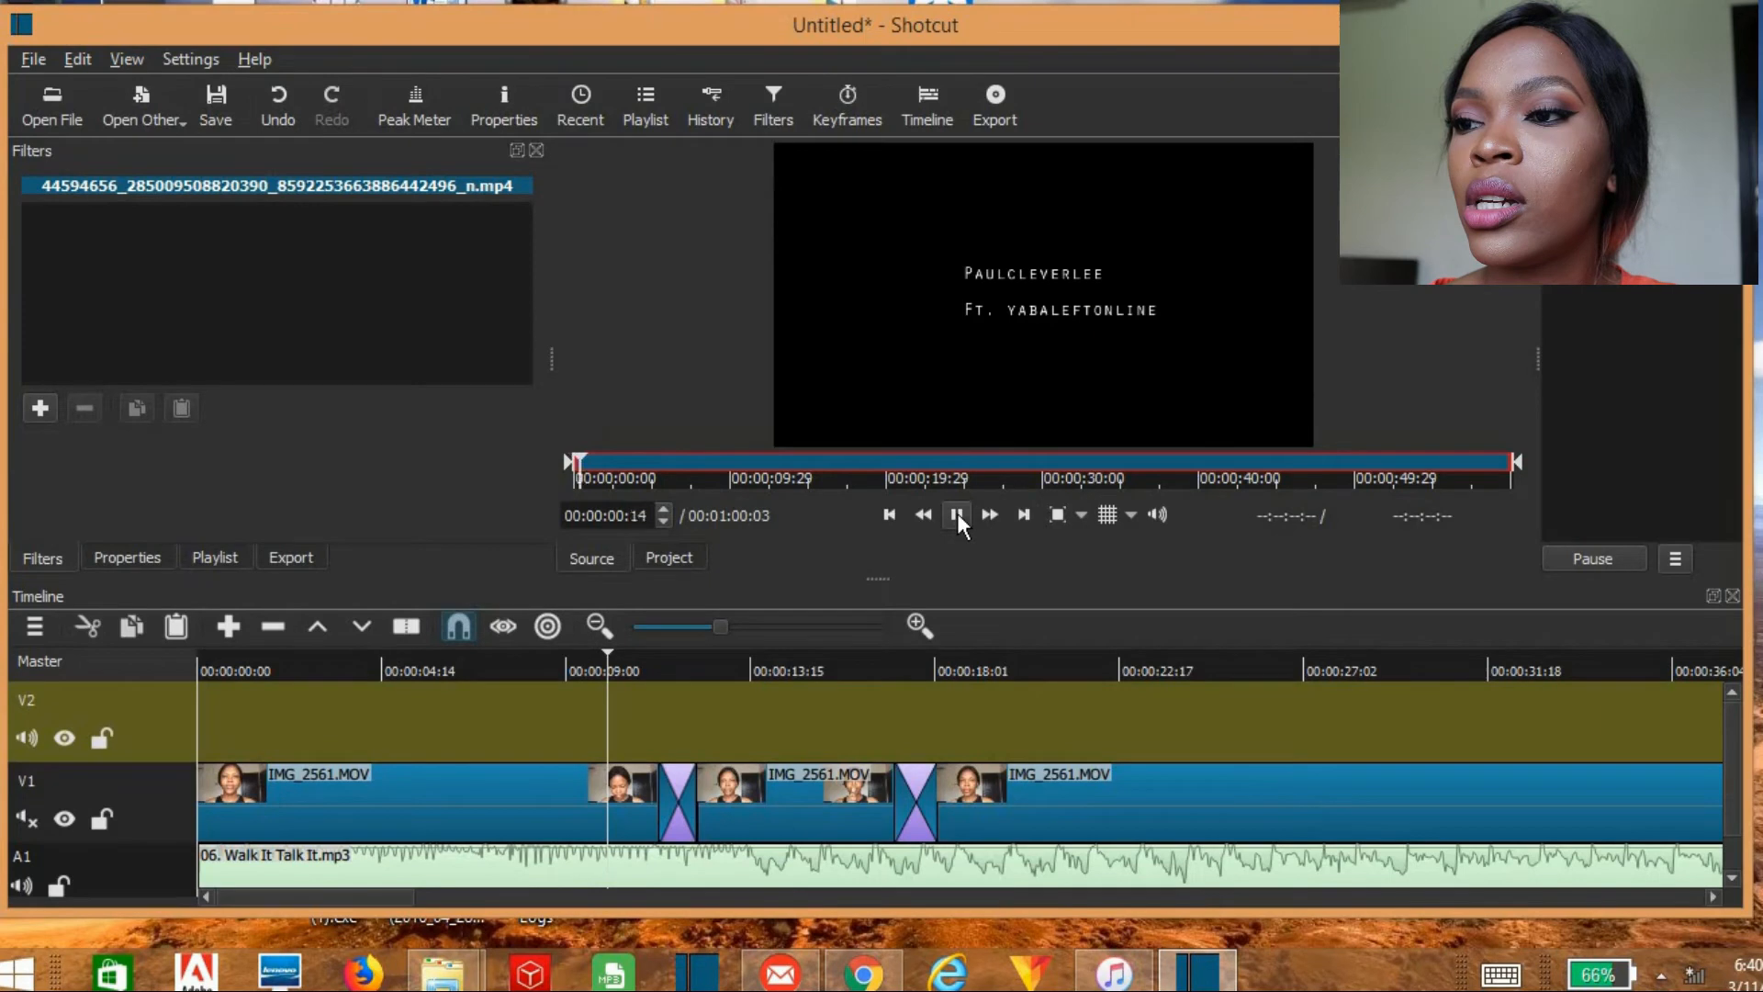
{"action": "left_click", "coordinate": [957, 513]}
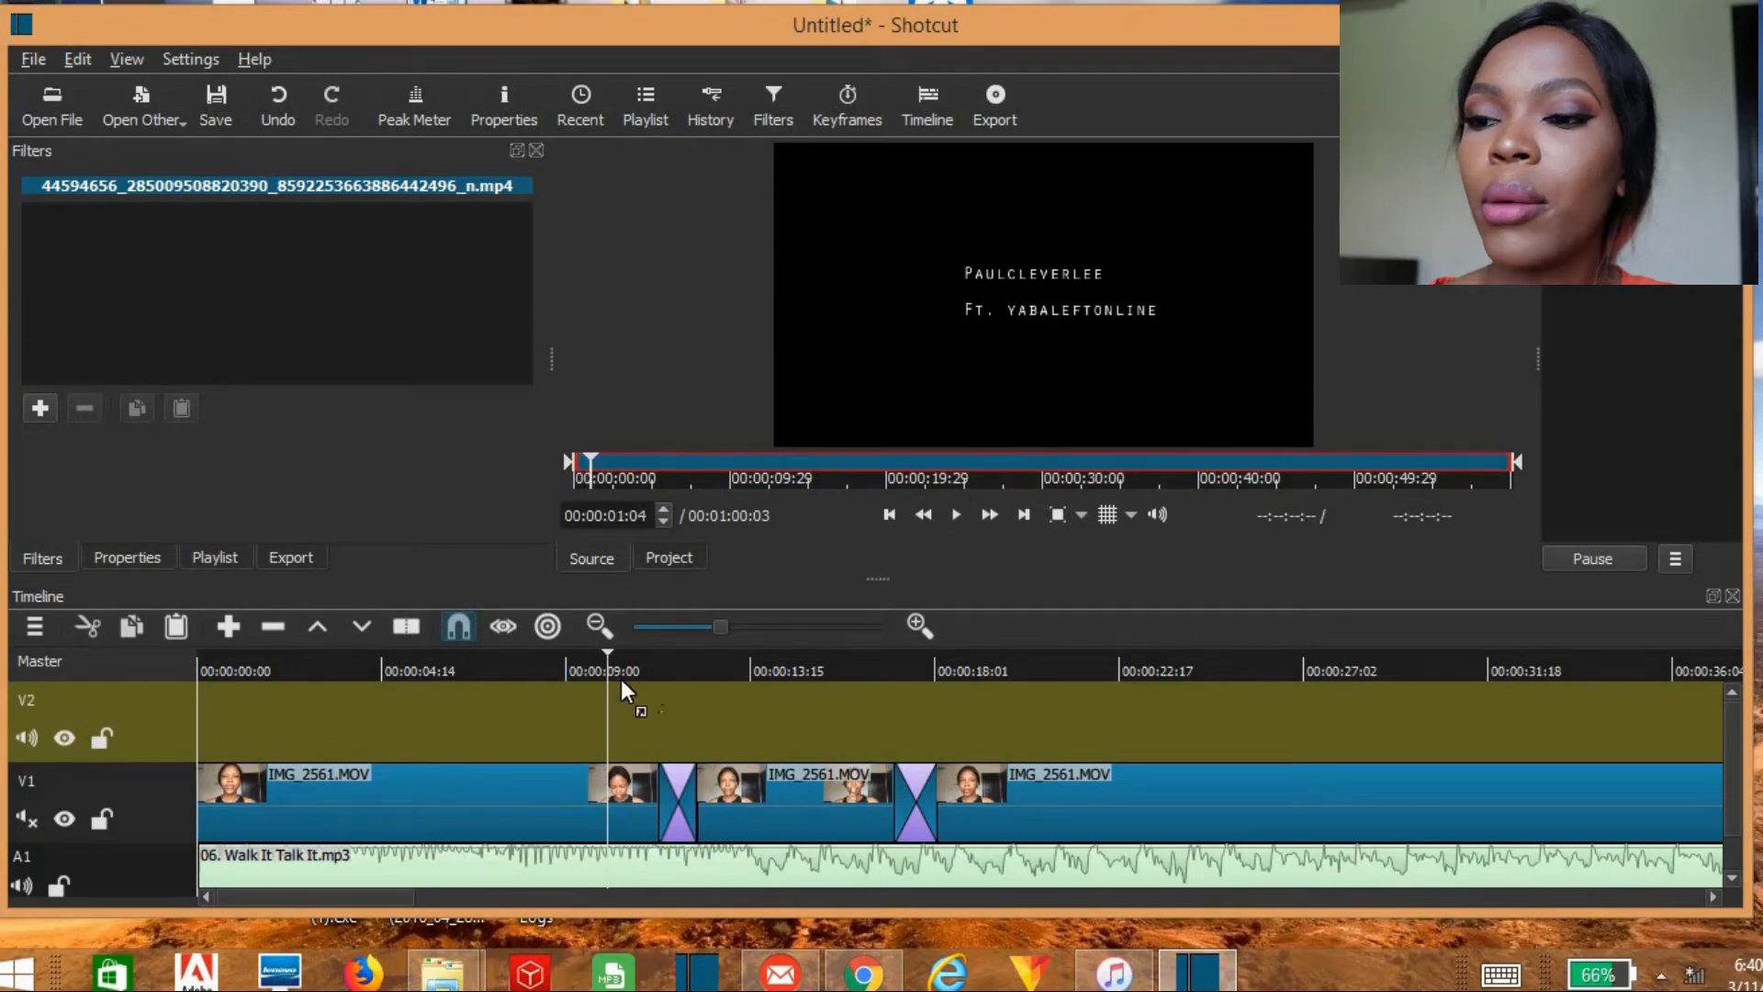
{"action": "left_click_drag", "start_coordinate": [621, 689], "coordinate": [620, 700]}
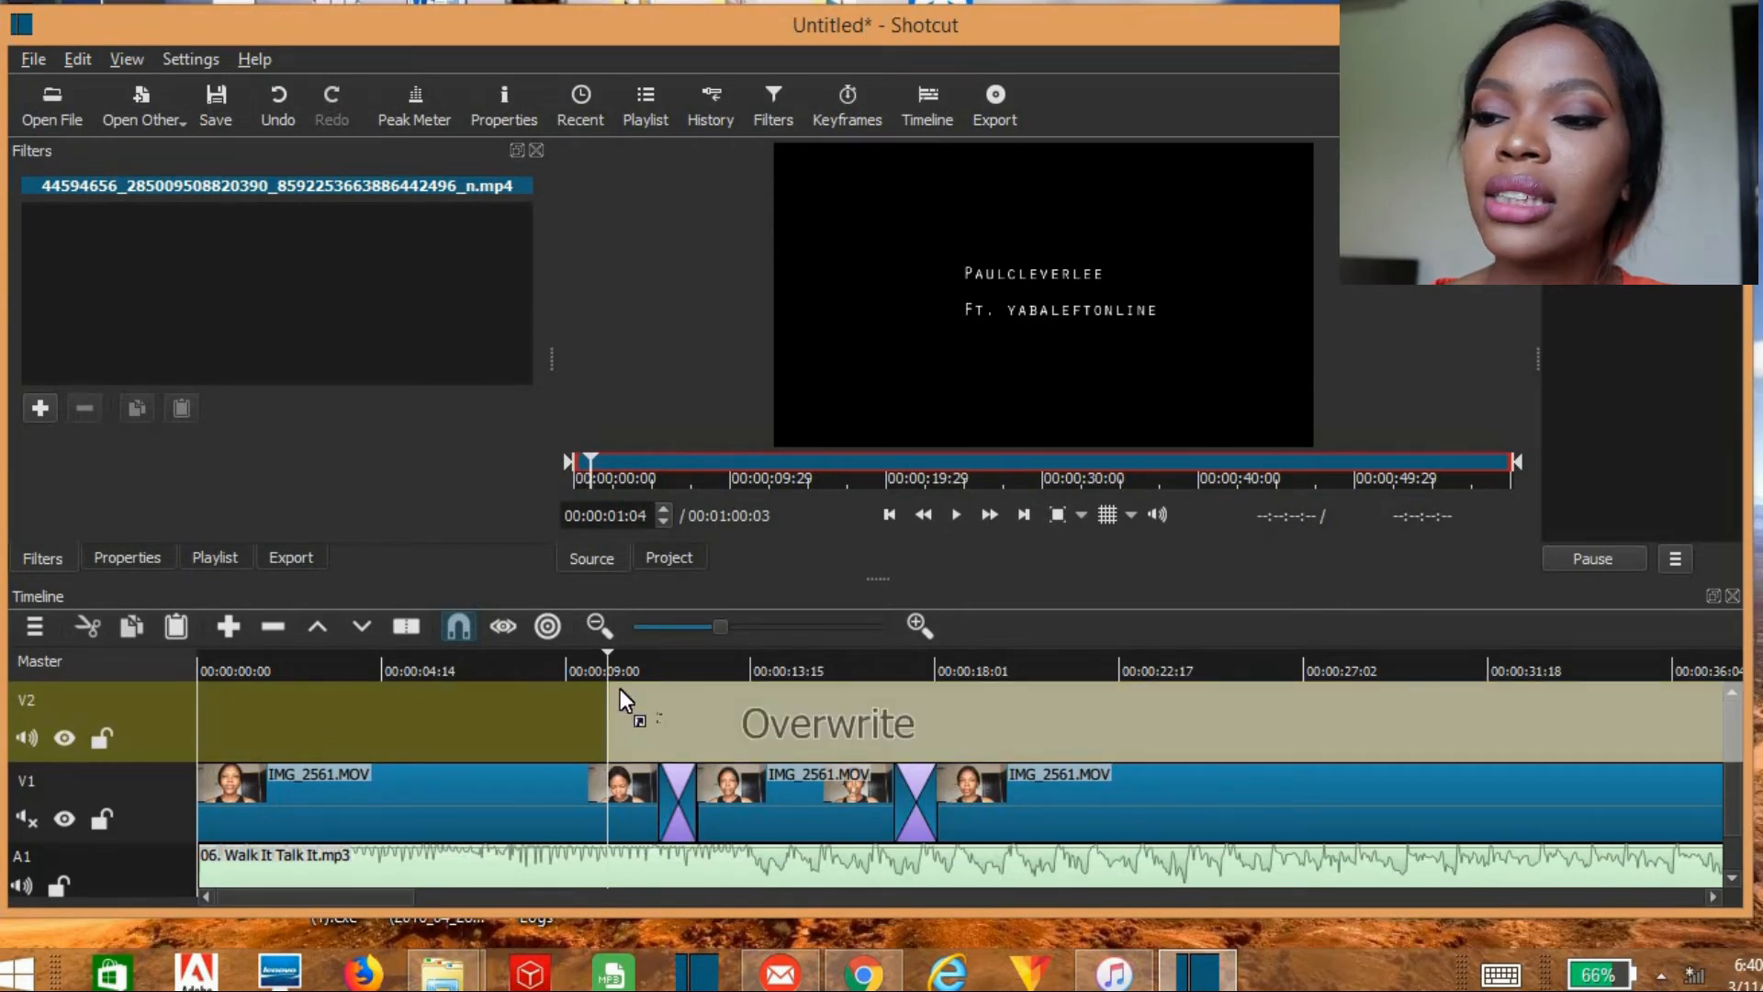
{"action": "left_click_drag", "start_coordinate": [620, 689], "coordinate": [619, 685]}
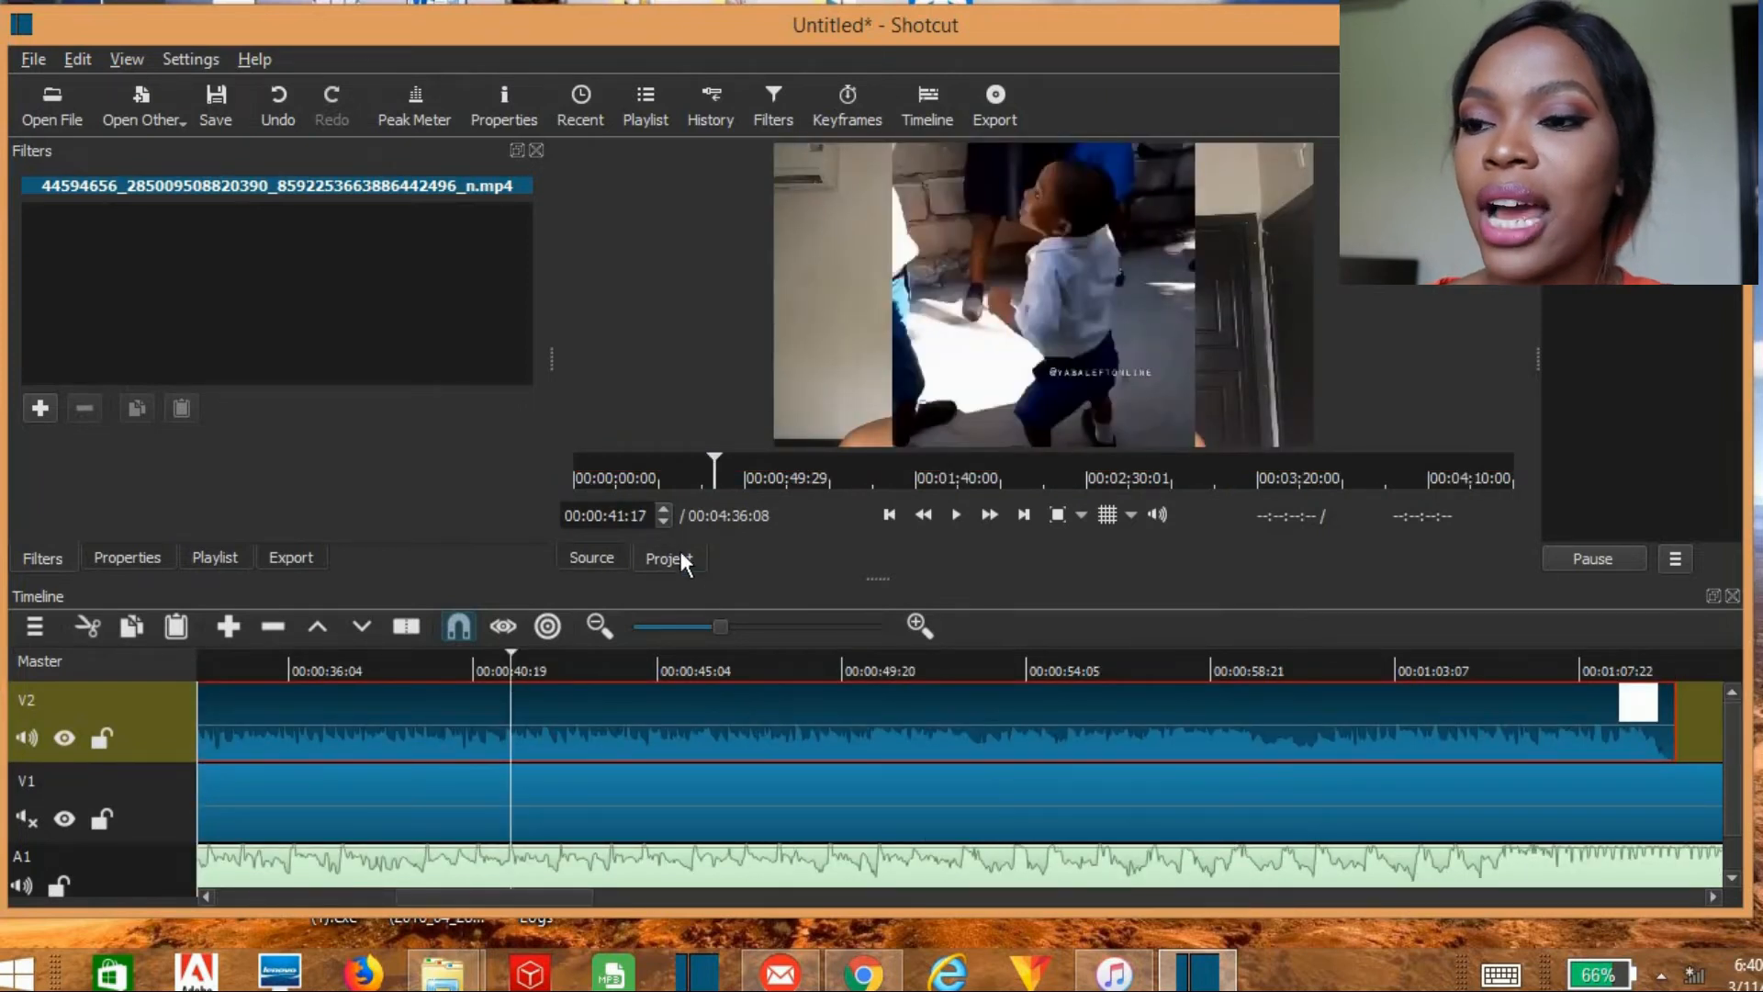
Step: Remove everything after 00:00:16:18 from the V2 clip and move the remaining piece along its track, past V1's second transition
{"action": "left_click", "coordinate": [635, 466]}
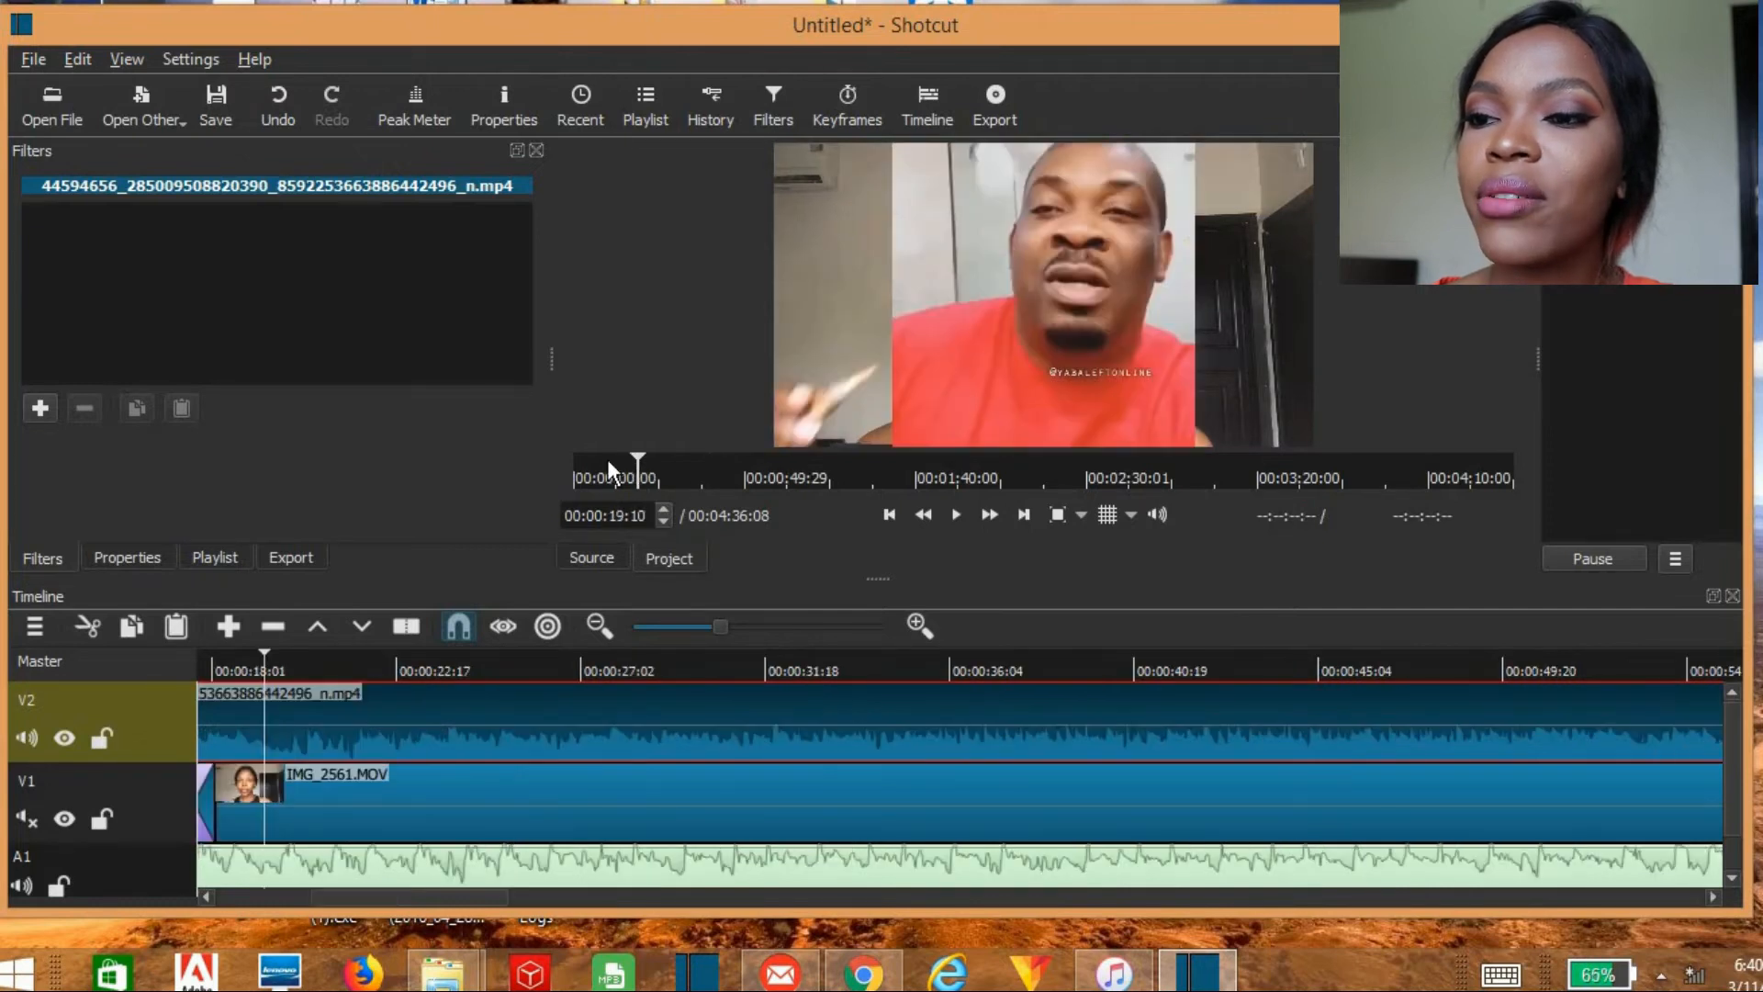
{"action": "left_click", "coordinate": [607, 465]}
{"action": "left_click", "coordinate": [542, 671]}
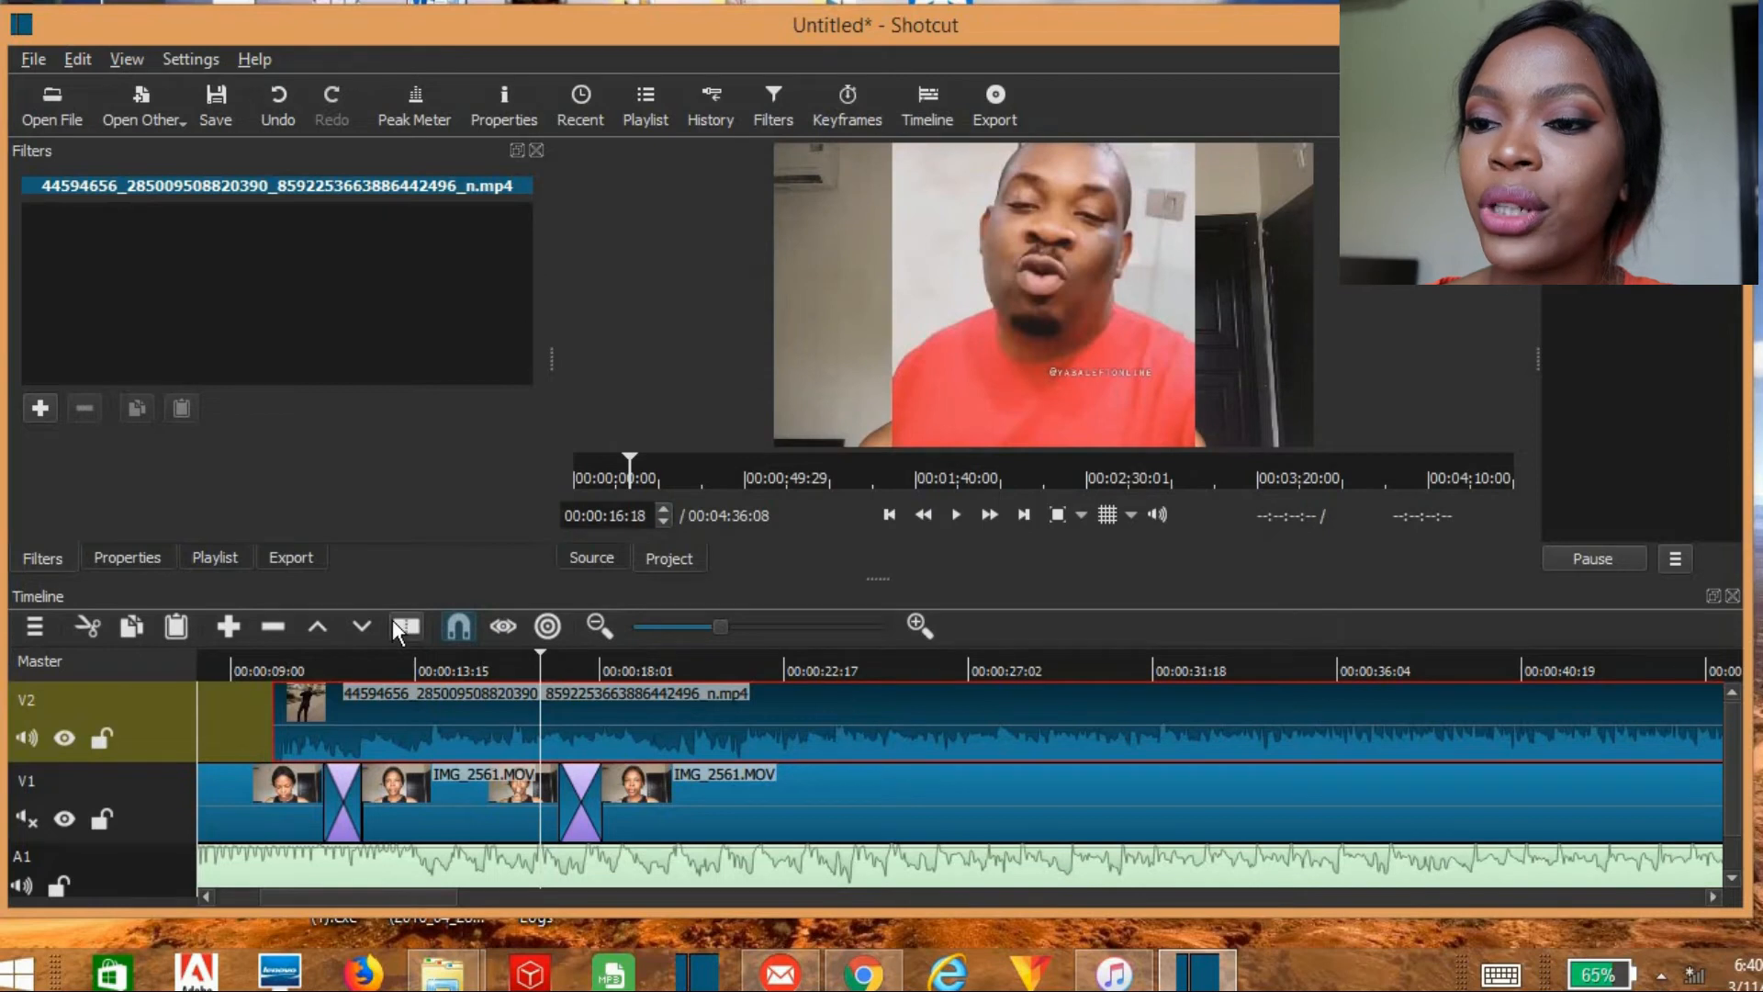
{"action": "key", "text": "s"}
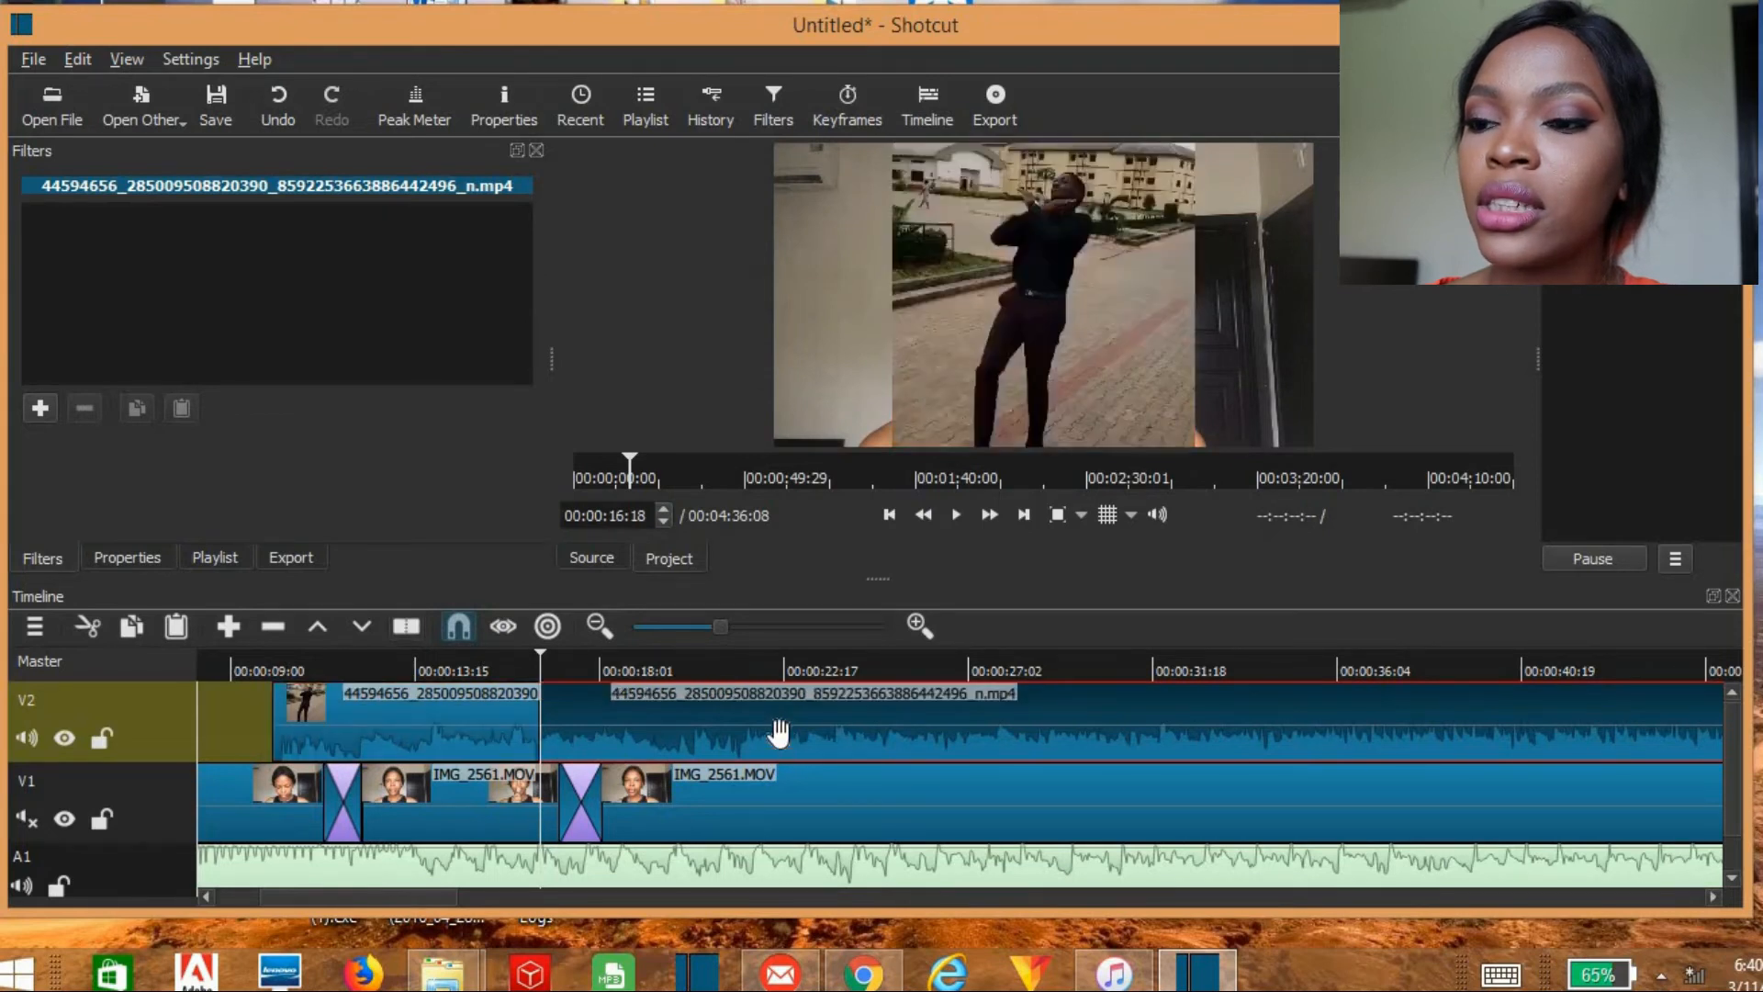
{"action": "right_click", "coordinate": [778, 732]}
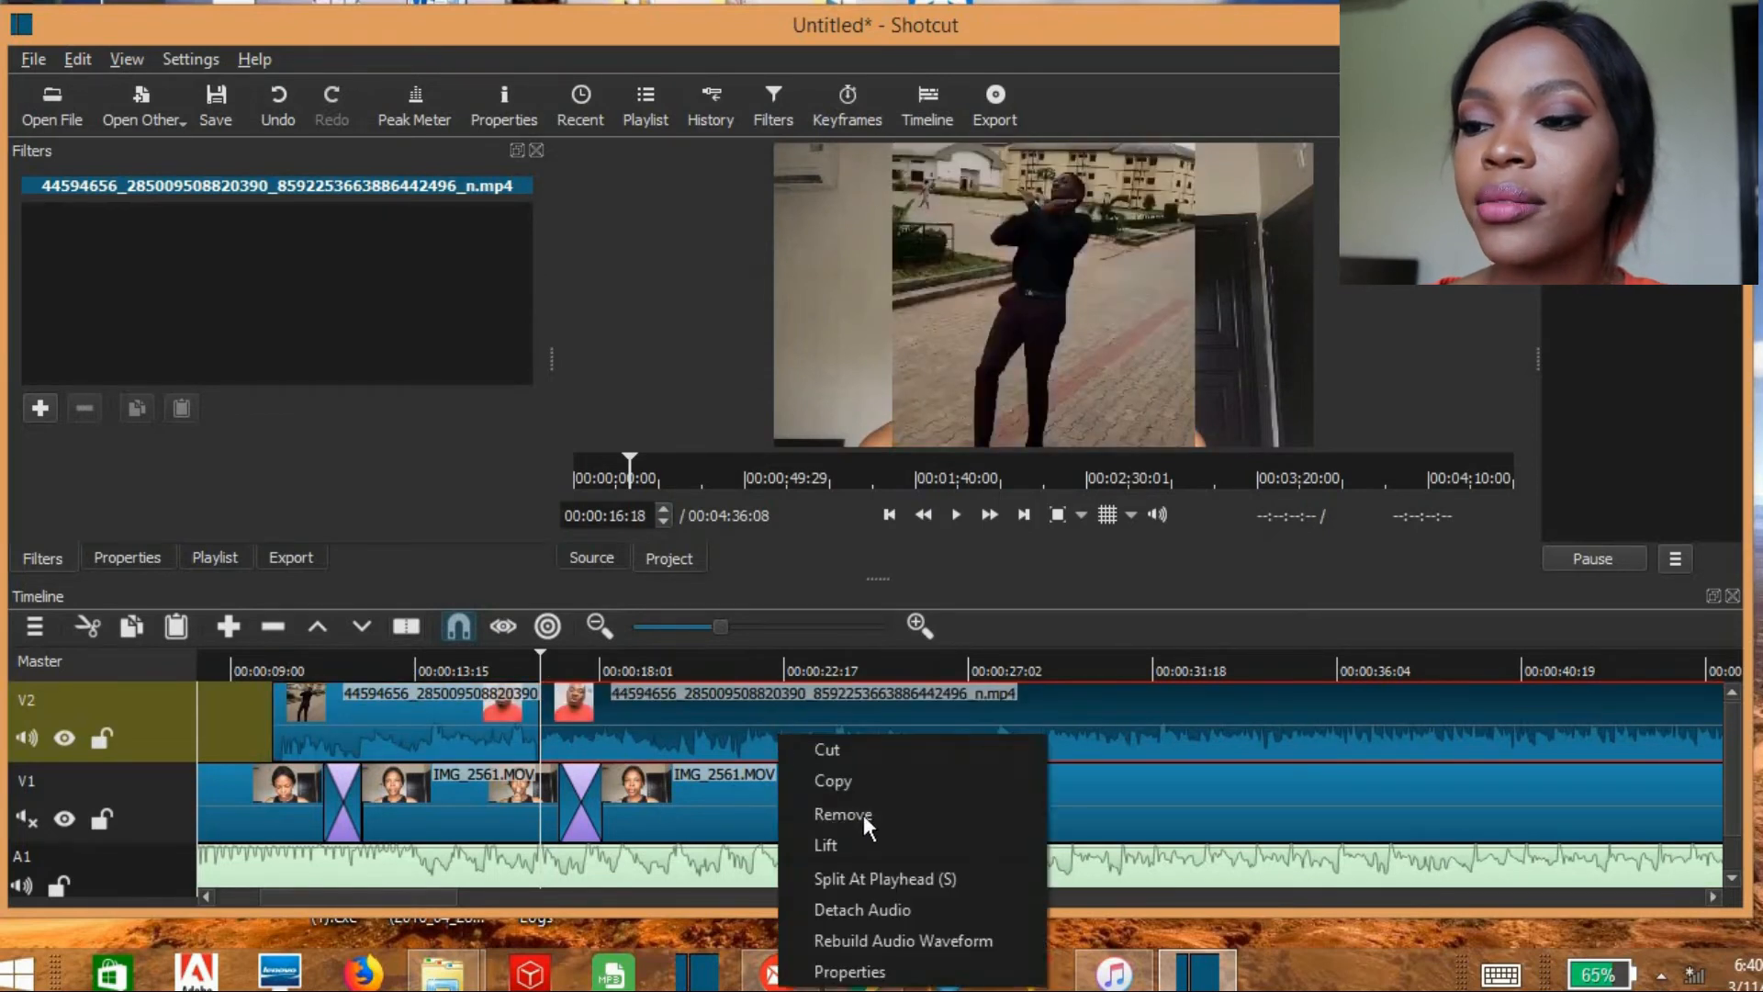
{"action": "left_click", "coordinate": [863, 815]}
{"action": "left_click_drag", "start_coordinate": [523, 758], "coordinate": [933, 758]}
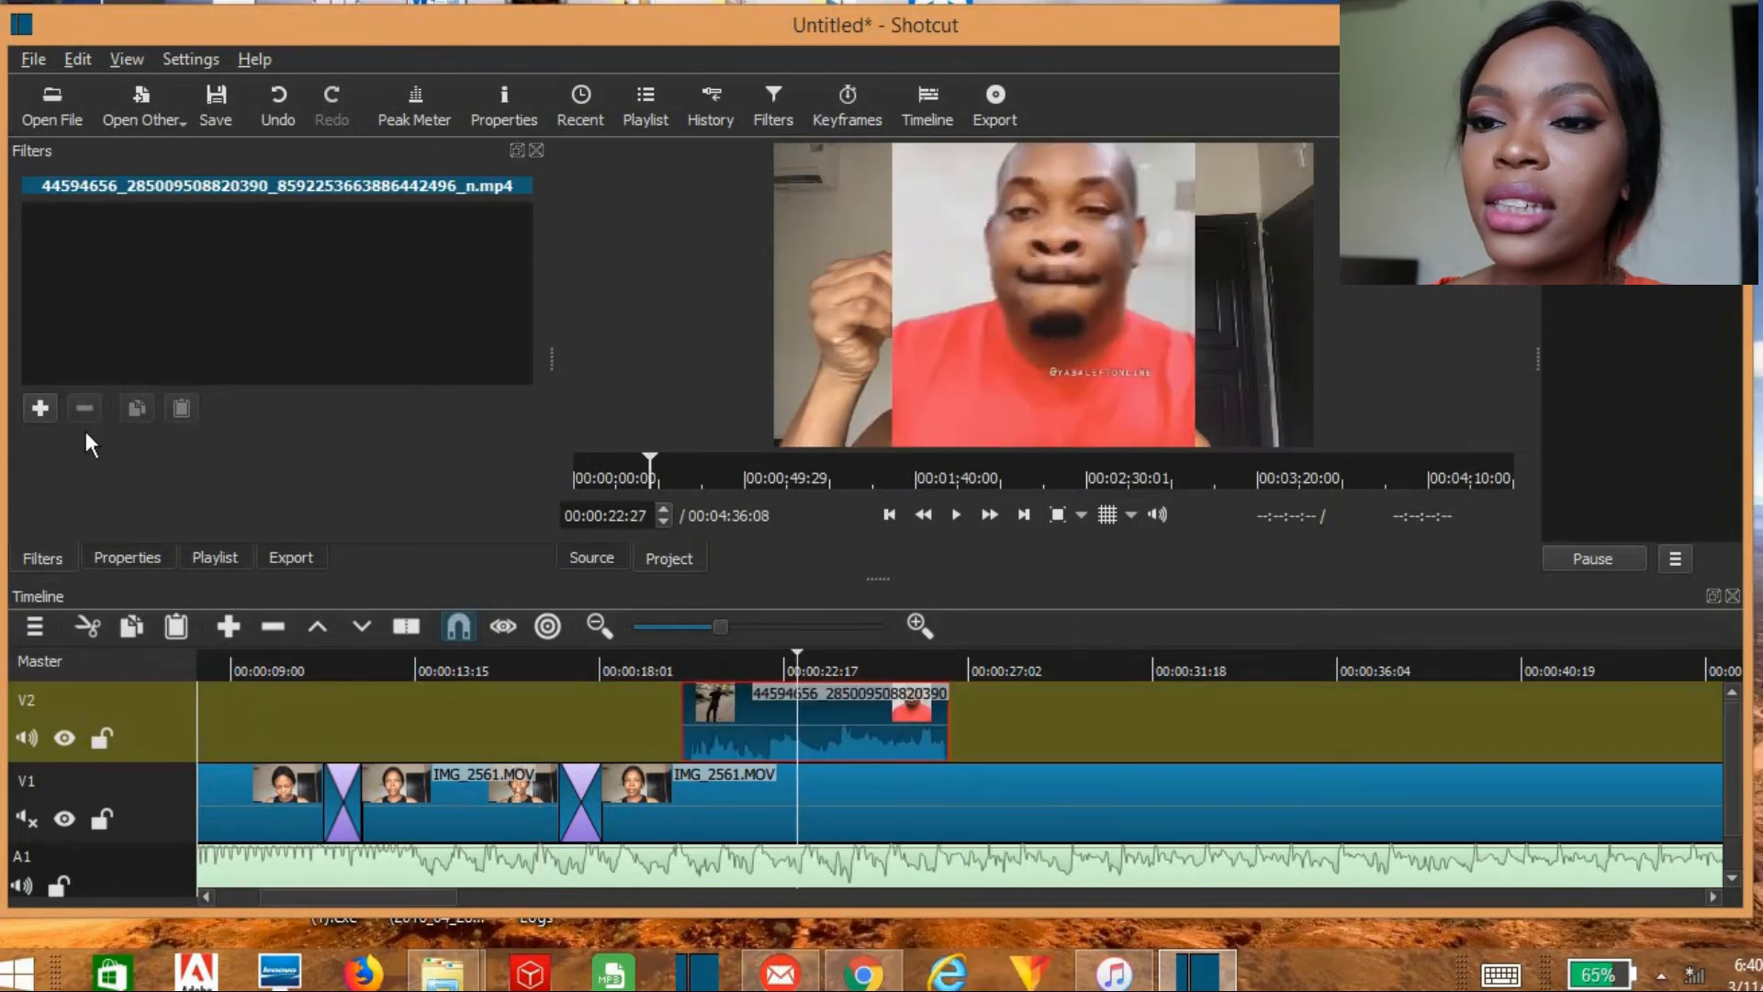
Step: Add the Size and Position video filter to the V2 clip and shrink its picture into the frame's lower-right area
{"action": "left_click", "coordinate": [41, 409]}
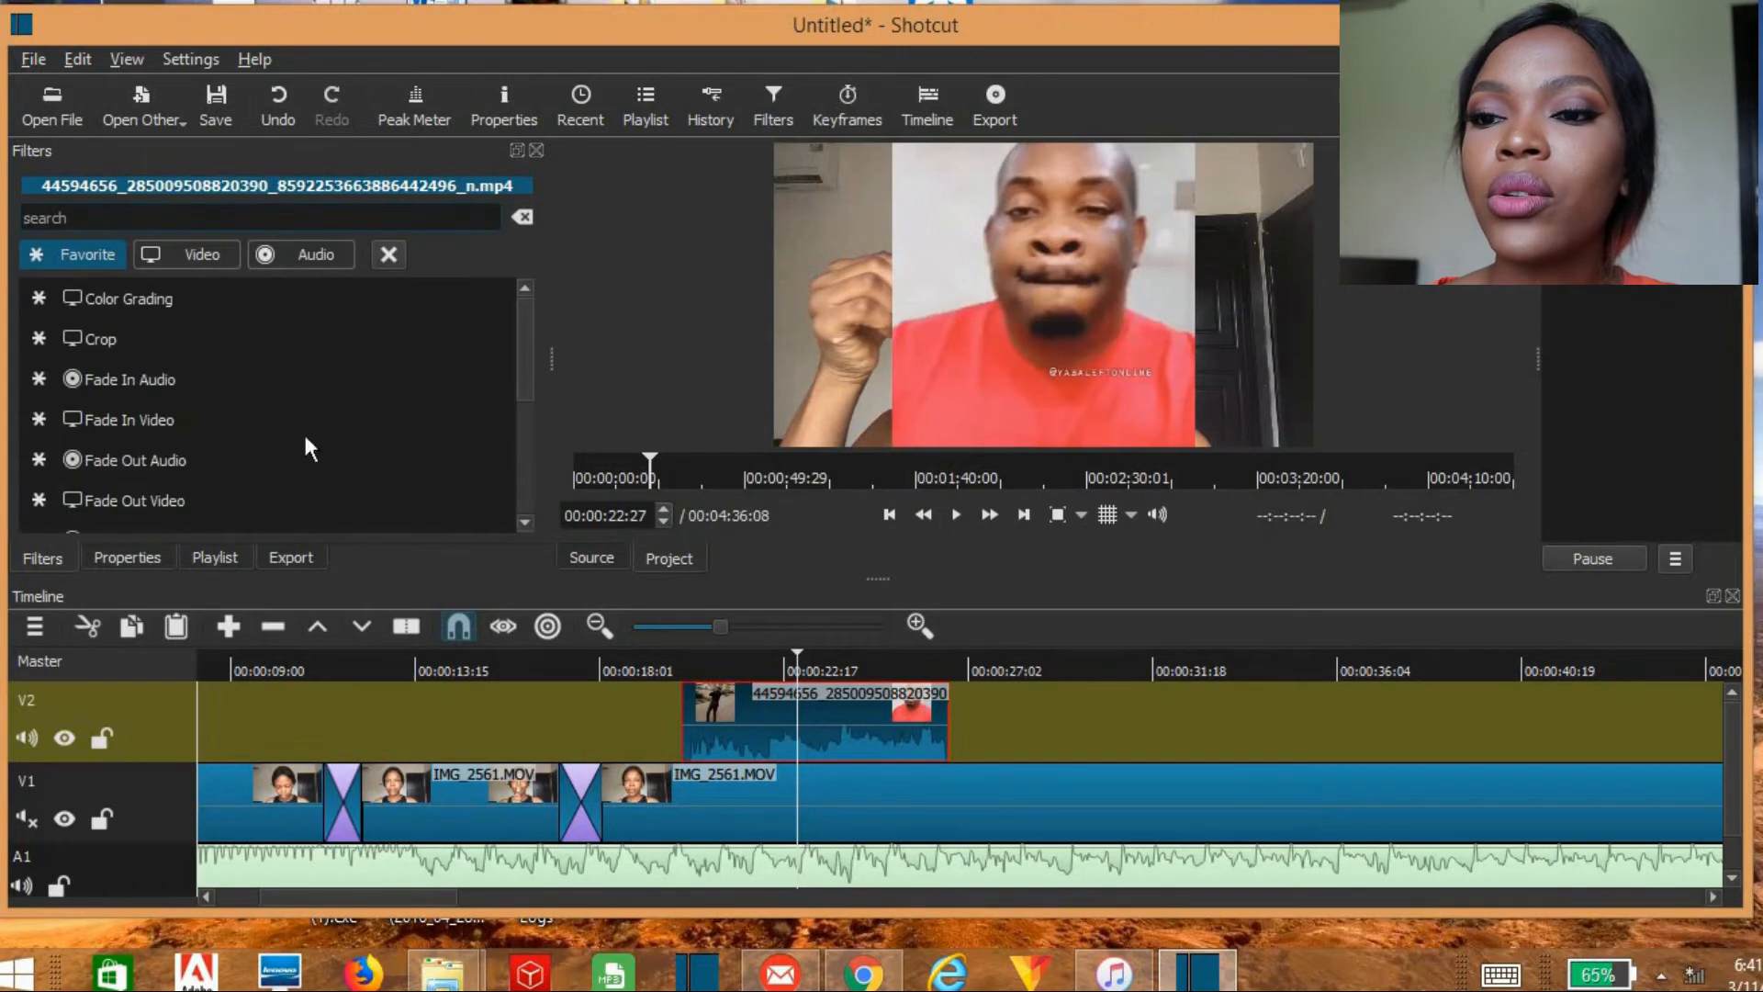
{"action": "left_click", "coordinate": [185, 255]}
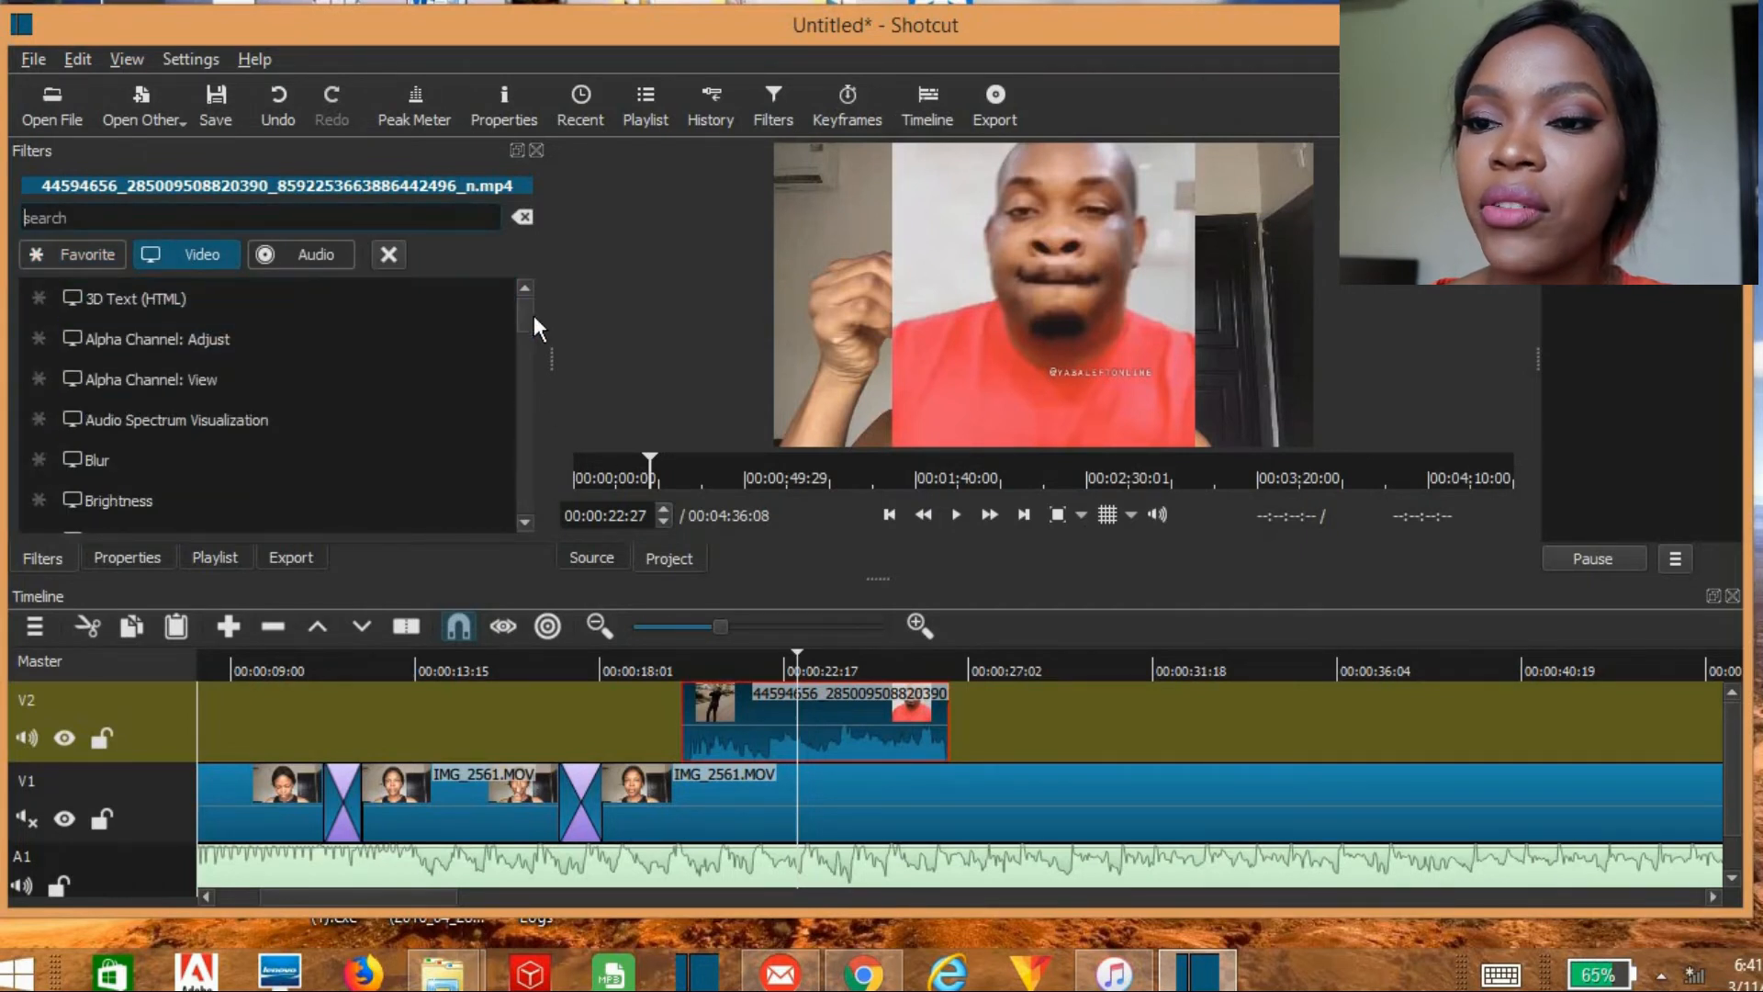
{"action": "scroll", "coordinate": [499, 459], "scroll_direction": "down", "scroll_amount": 1}
{"action": "scroll", "coordinate": [500, 459], "scroll_direction": "down", "scroll_amount": 8}
{"action": "scroll", "coordinate": [512, 477], "scroll_direction": "down", "scroll_amount": 3}
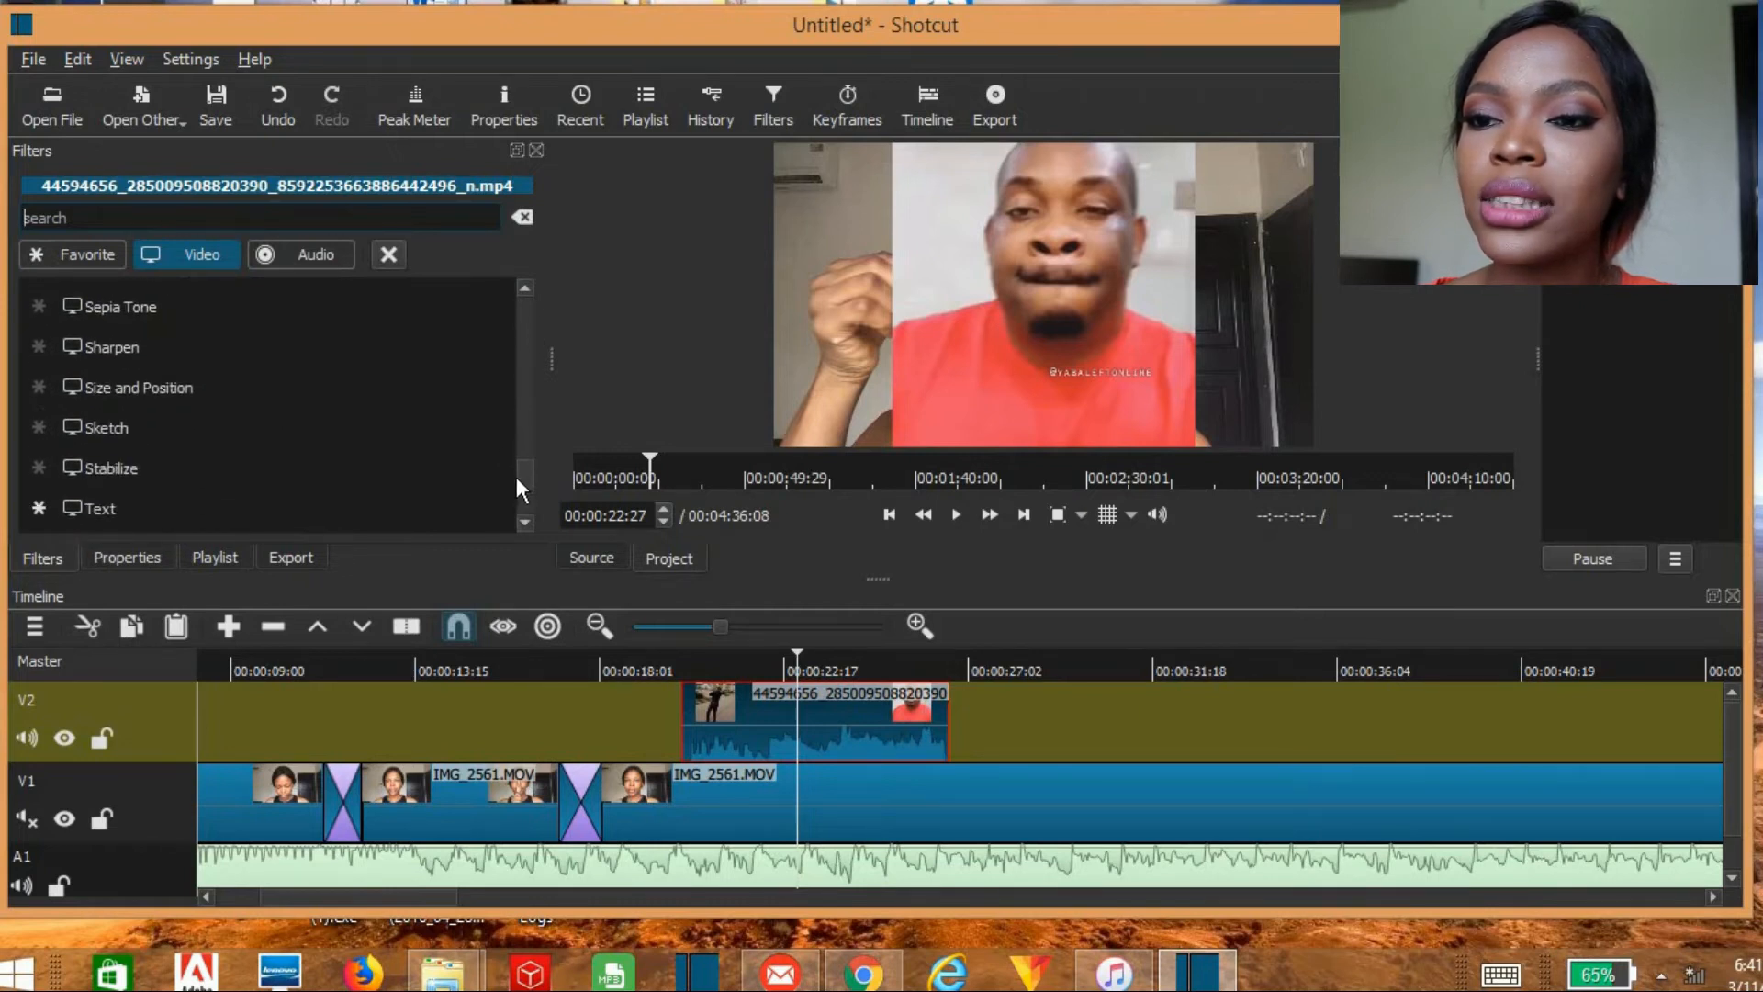
{"action": "left_click", "coordinate": [134, 386]}
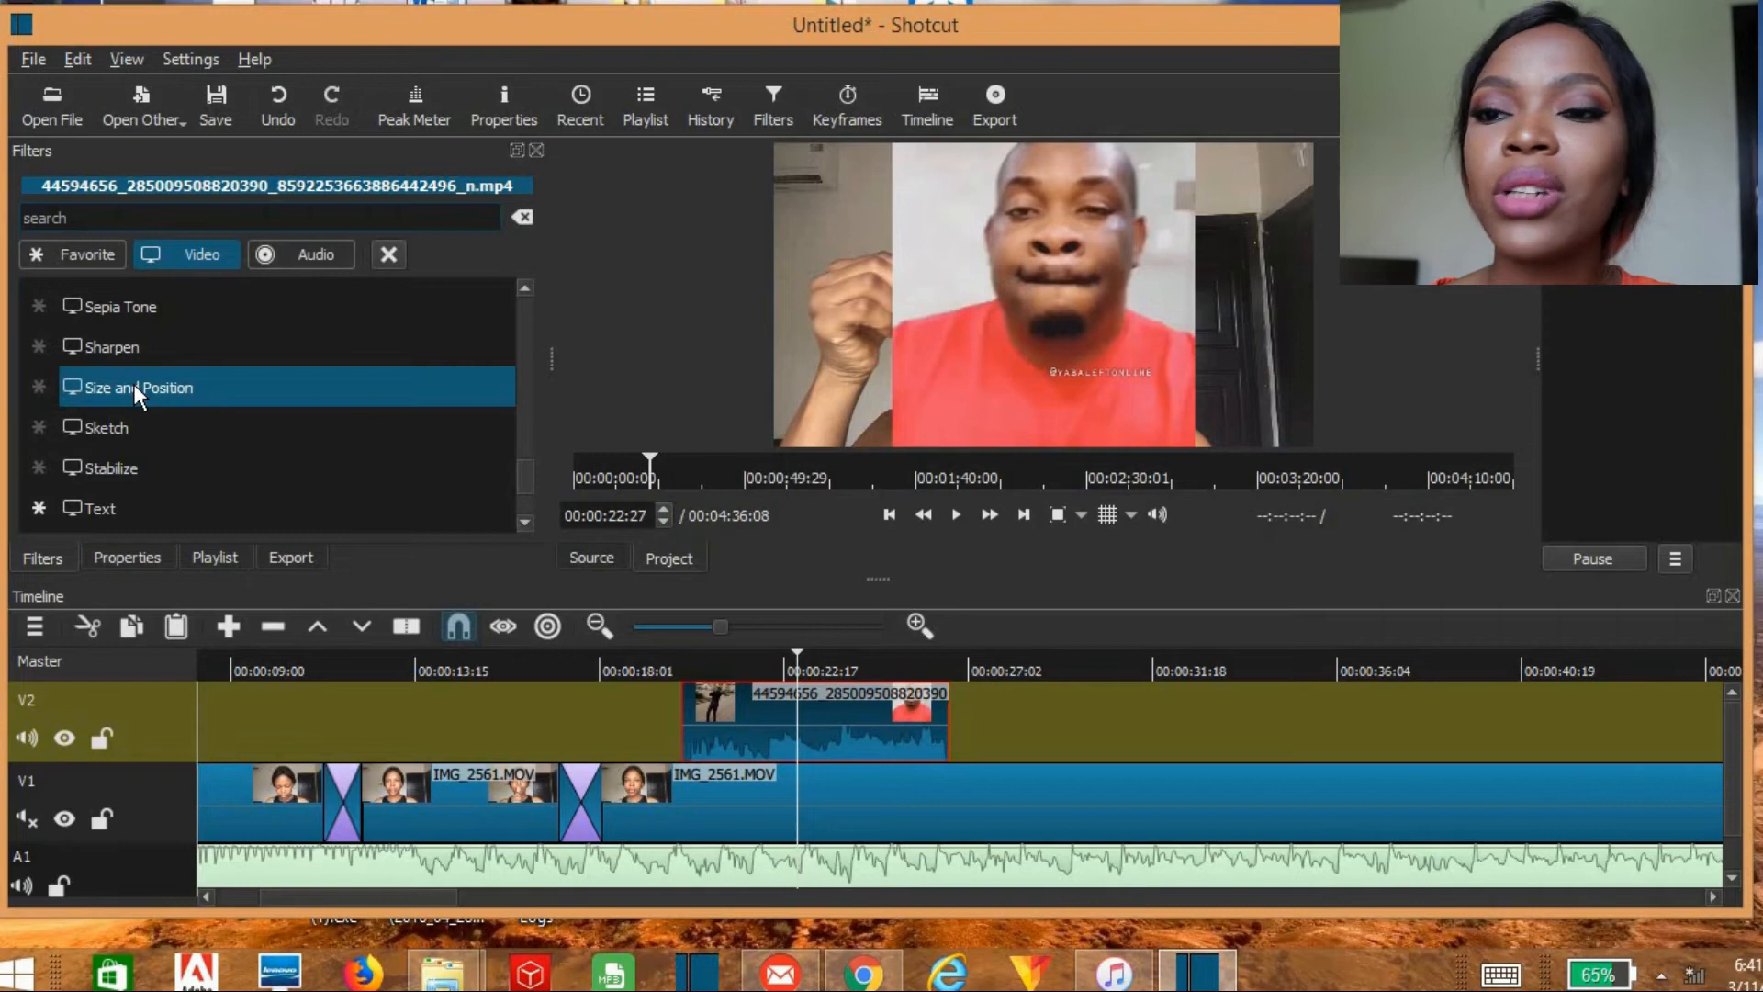
{"action": "left_click", "coordinate": [134, 386]}
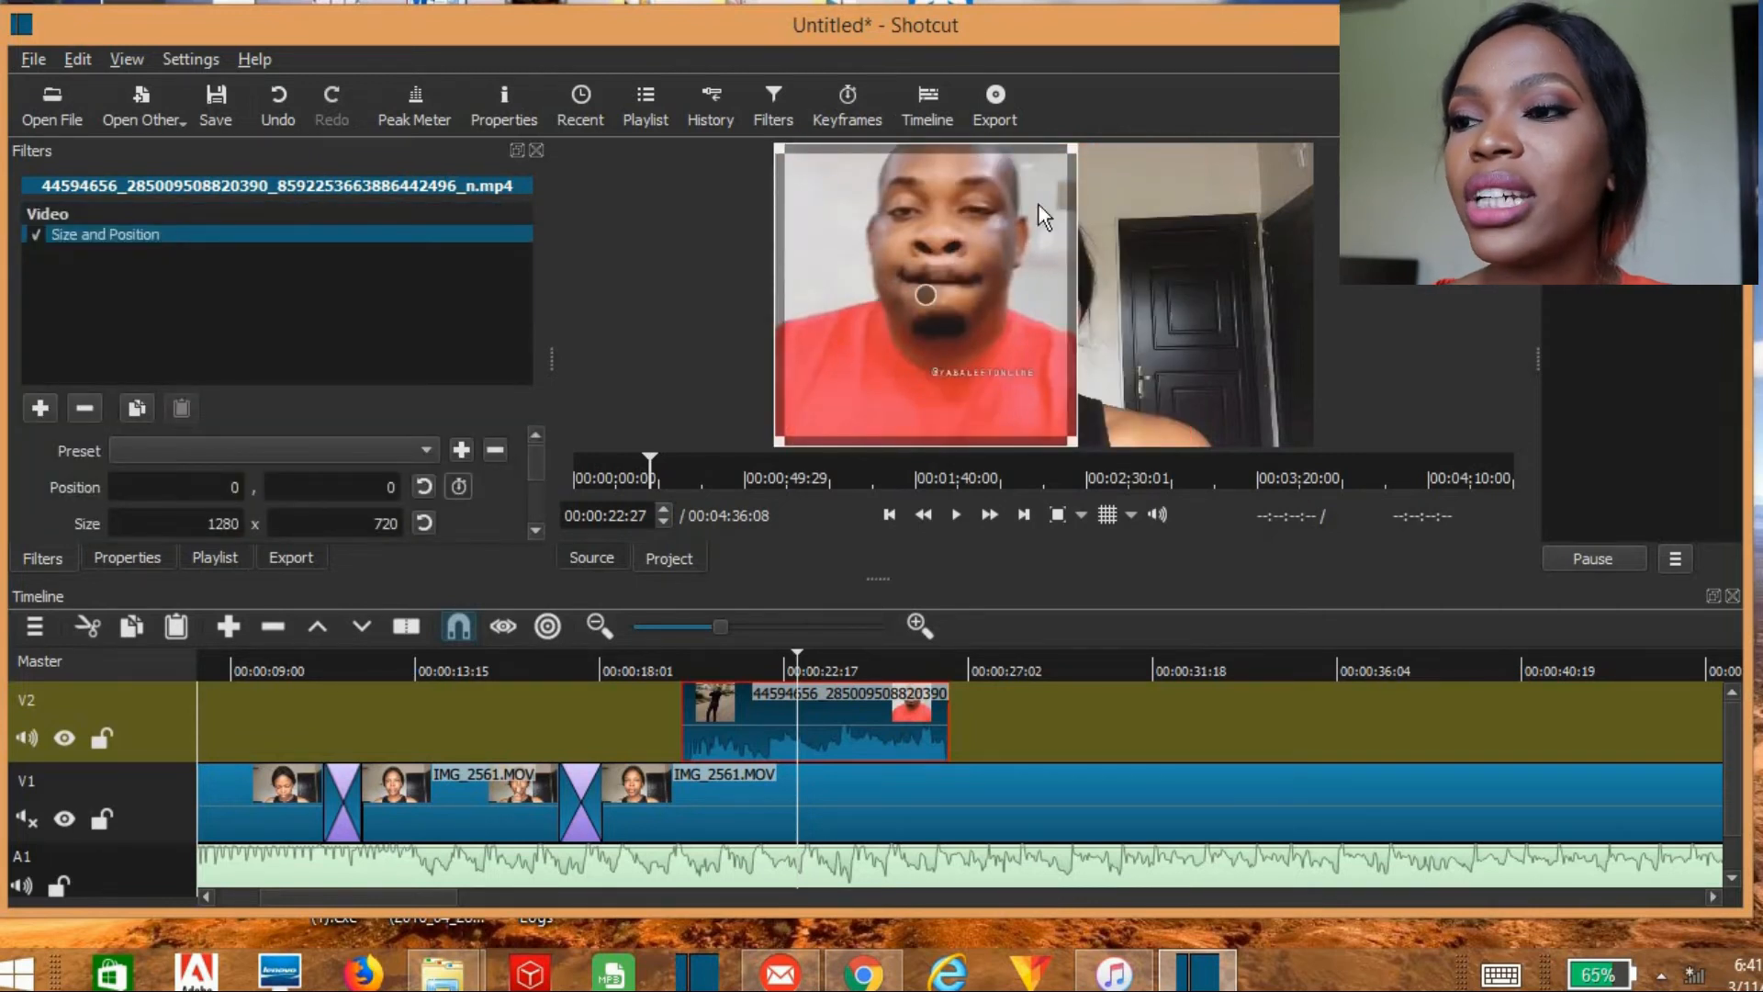
{"action": "left_click_drag", "start_coordinate": [1003, 225], "coordinate": [924, 306]}
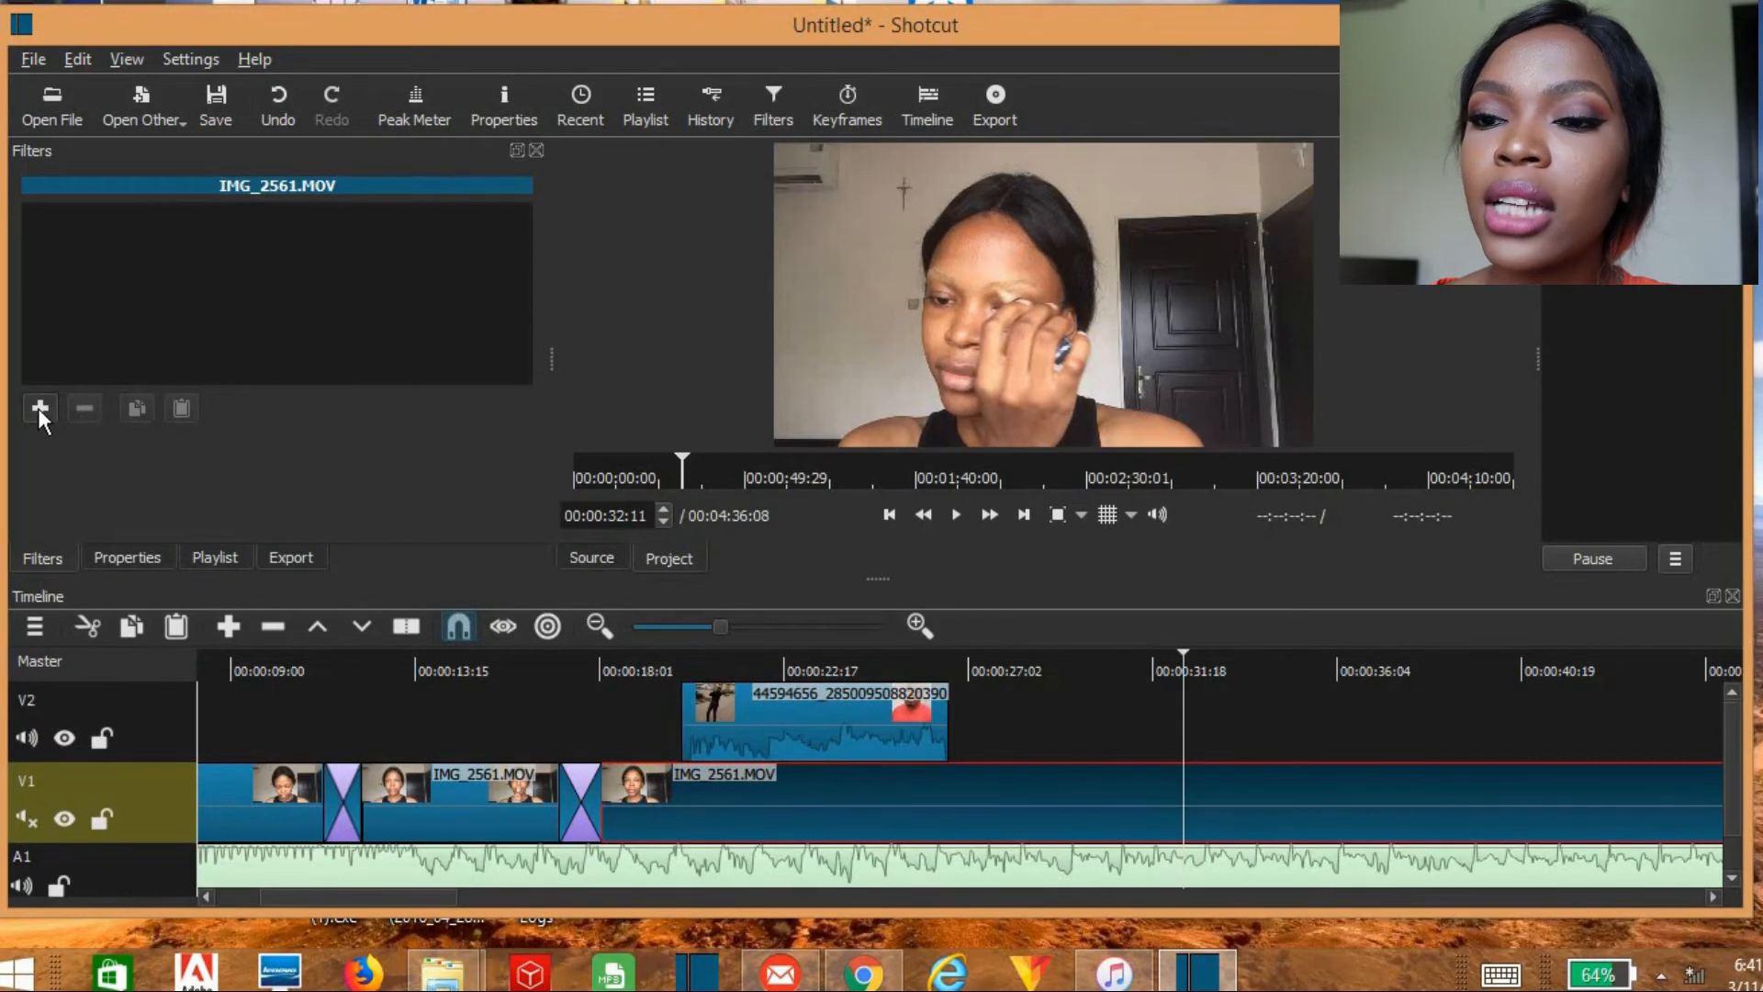
Step: Add the Text video filter to the long IMG_2561.MOV segment following the second transition on V1
{"action": "left_click", "coordinate": [40, 409]}
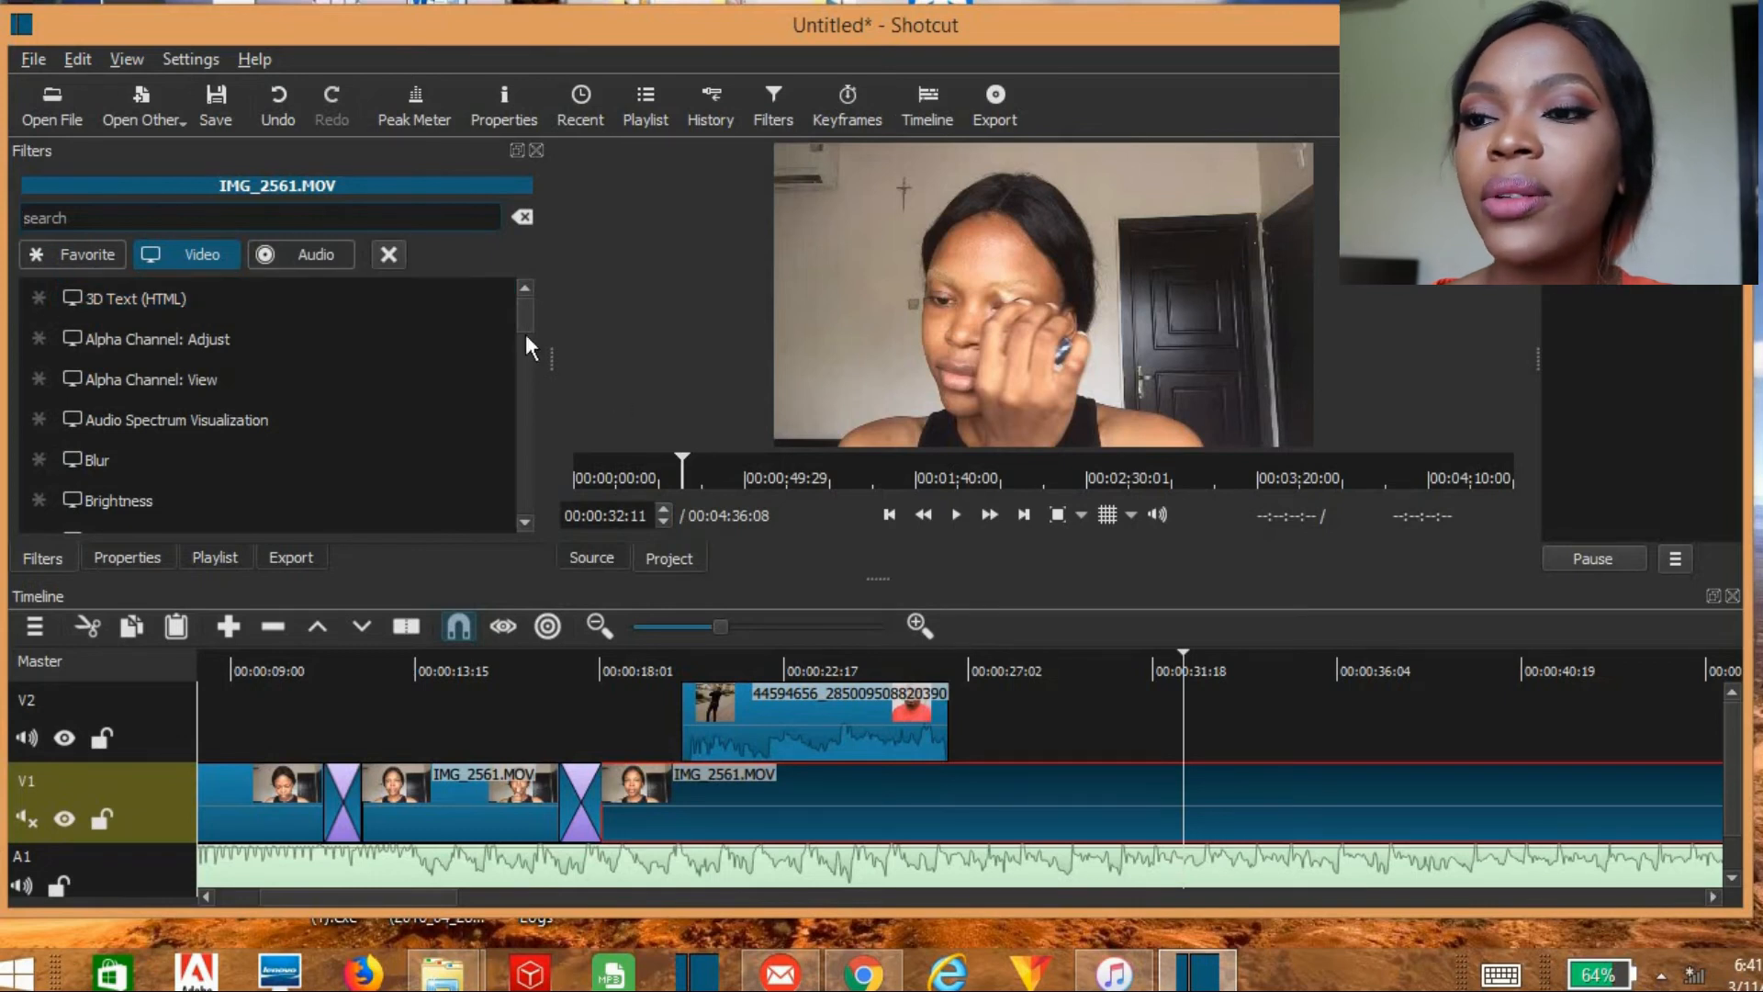
{"action": "scroll", "coordinate": [531, 442], "scroll_direction": "down", "scroll_amount": 10}
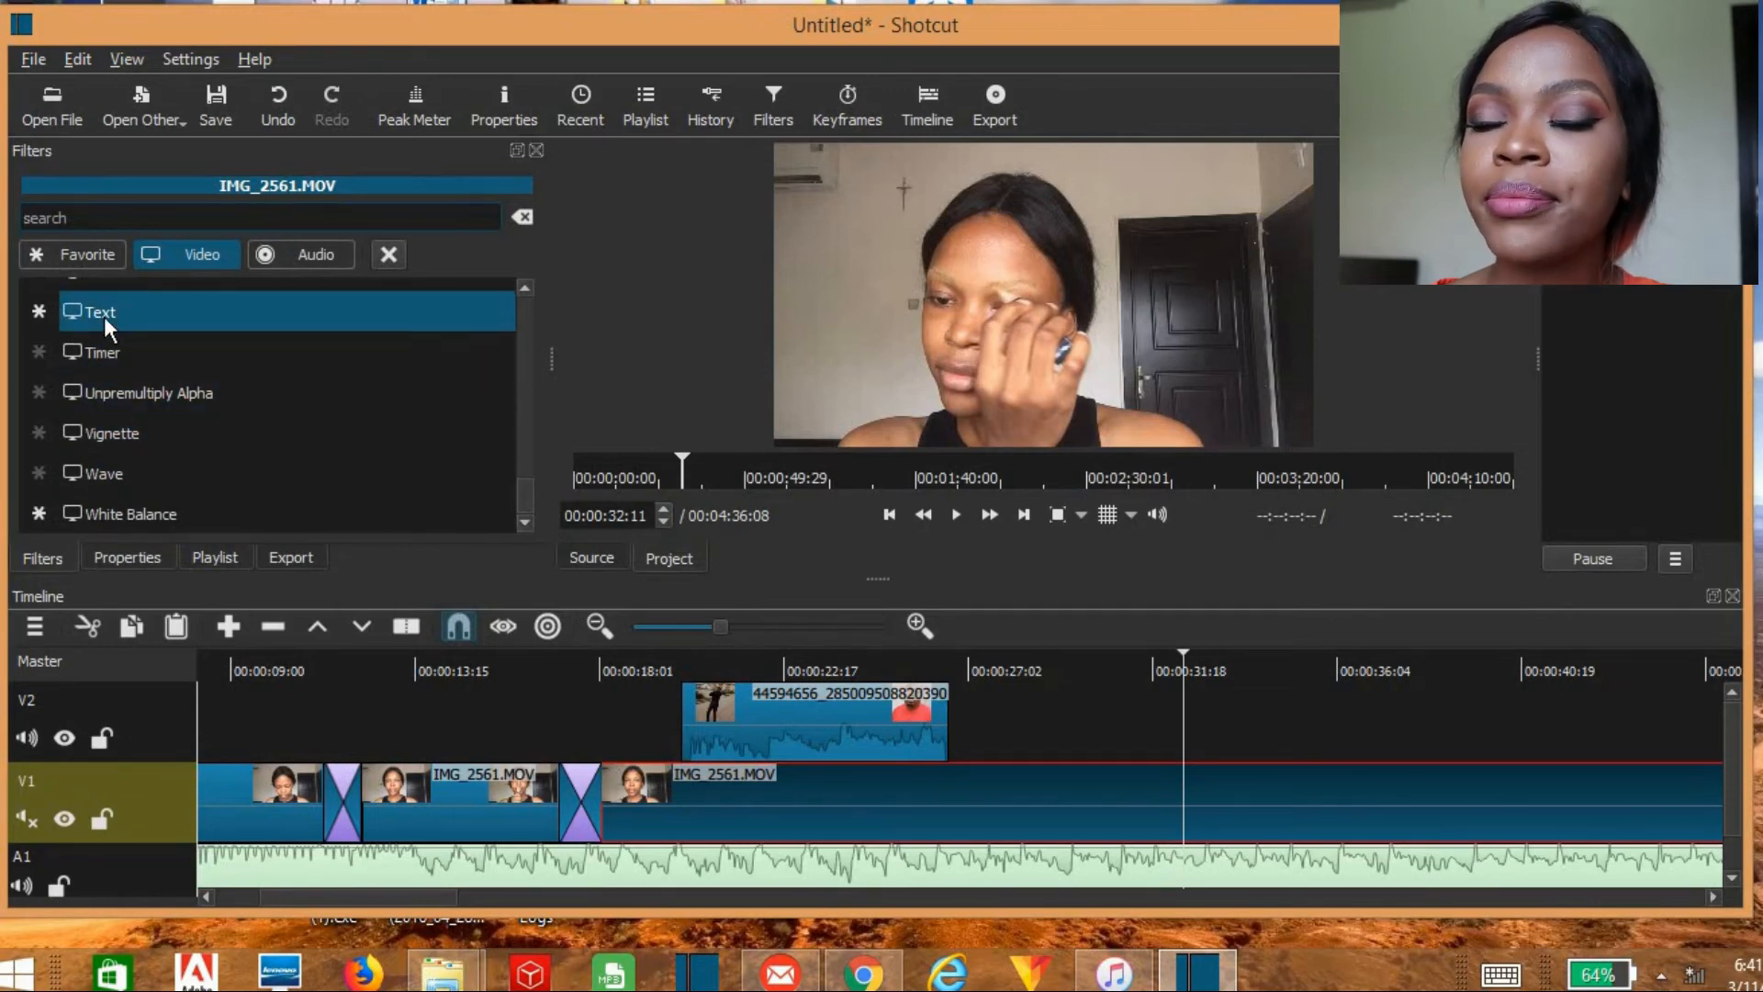
{"action": "left_click", "coordinate": [104, 318]}
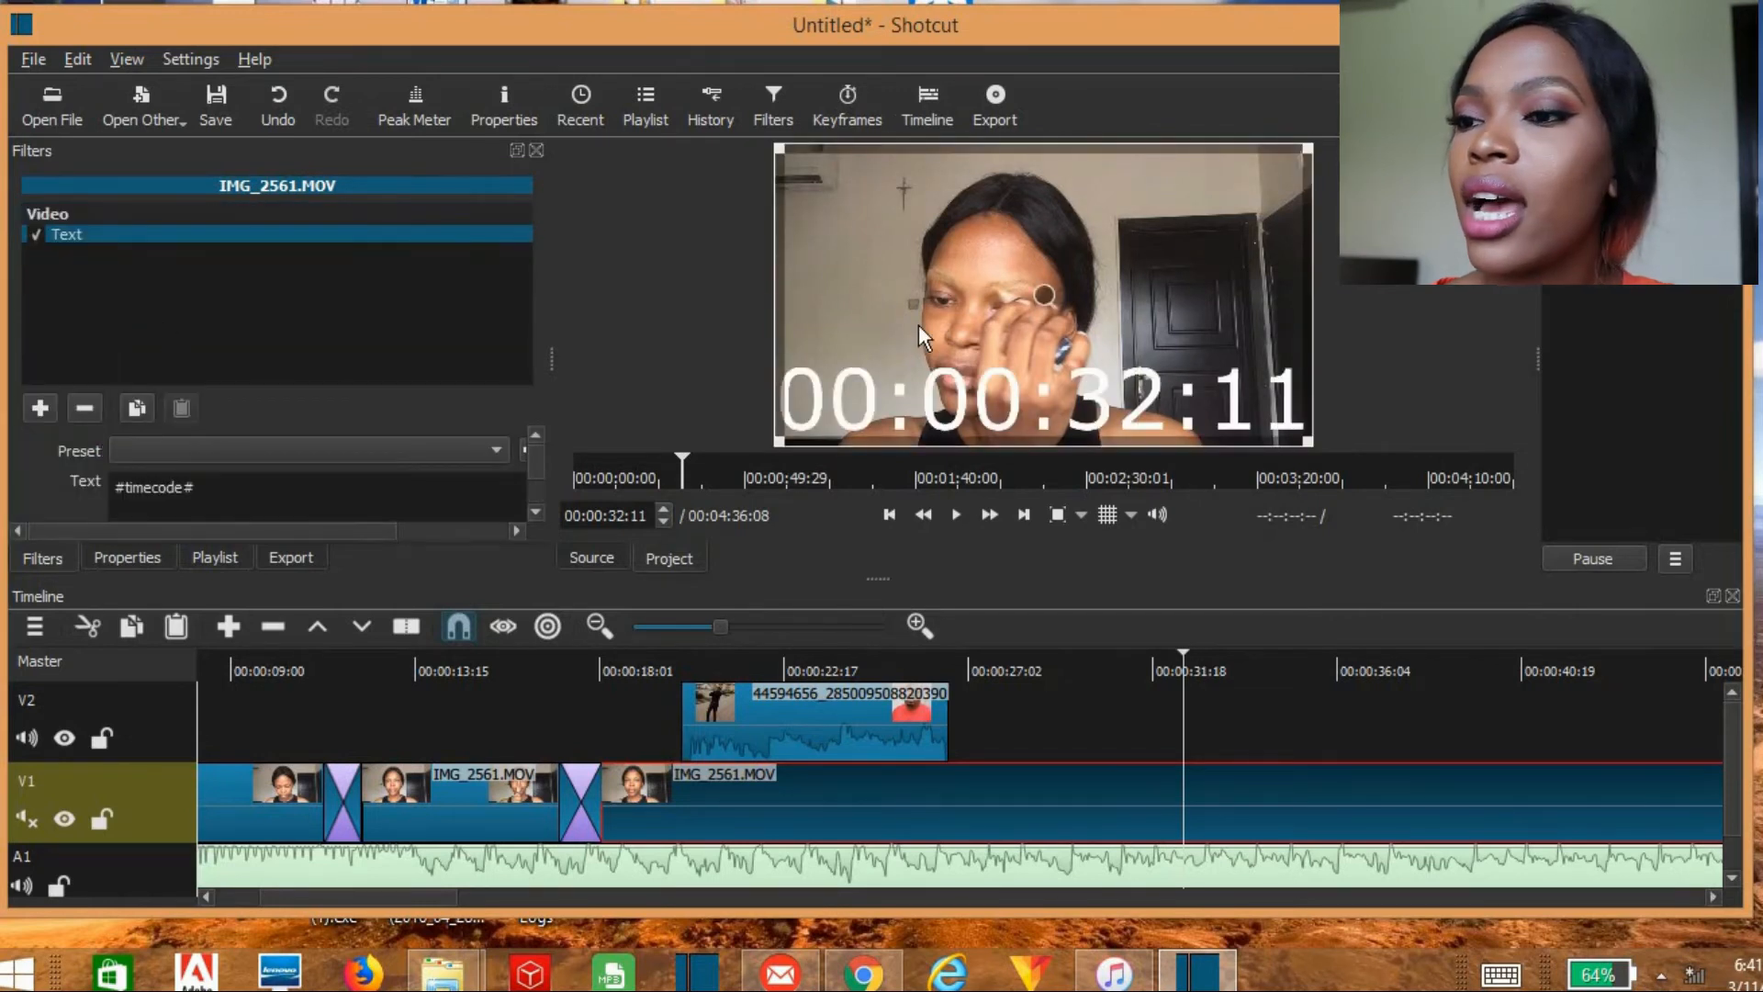
Step: Replace the #timecode# content of the Text filter with "good morning"
{"action": "left_click", "coordinate": [535, 510]}
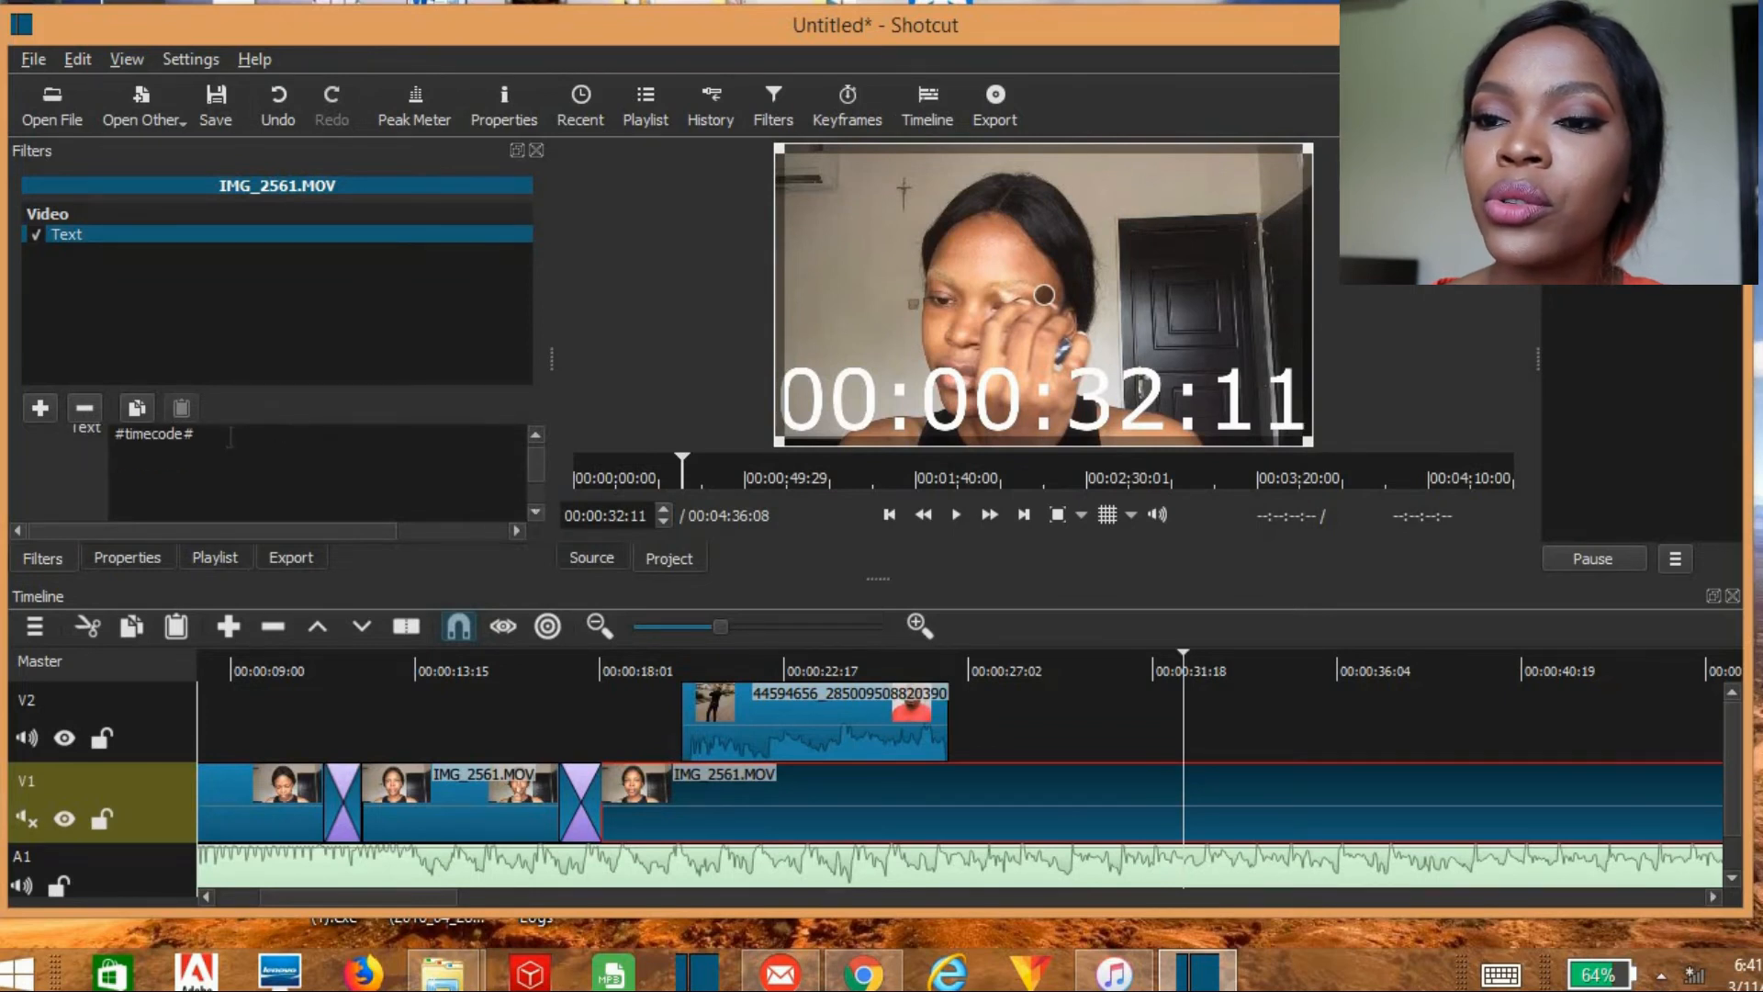
{"action": "key", "text": "BackSpace"}
{"action": "key", "text": "BackSpace"}
{"action": "key", "text": "BackSpace"}
{"action": "key", "text": "BackSpace"}
{"action": "key", "text": "BackSpace"}
{"action": "key", "text": "BackSpace"}
{"action": "key", "text": "BackSpace"}
{"action": "key", "text": "BackSpace"}
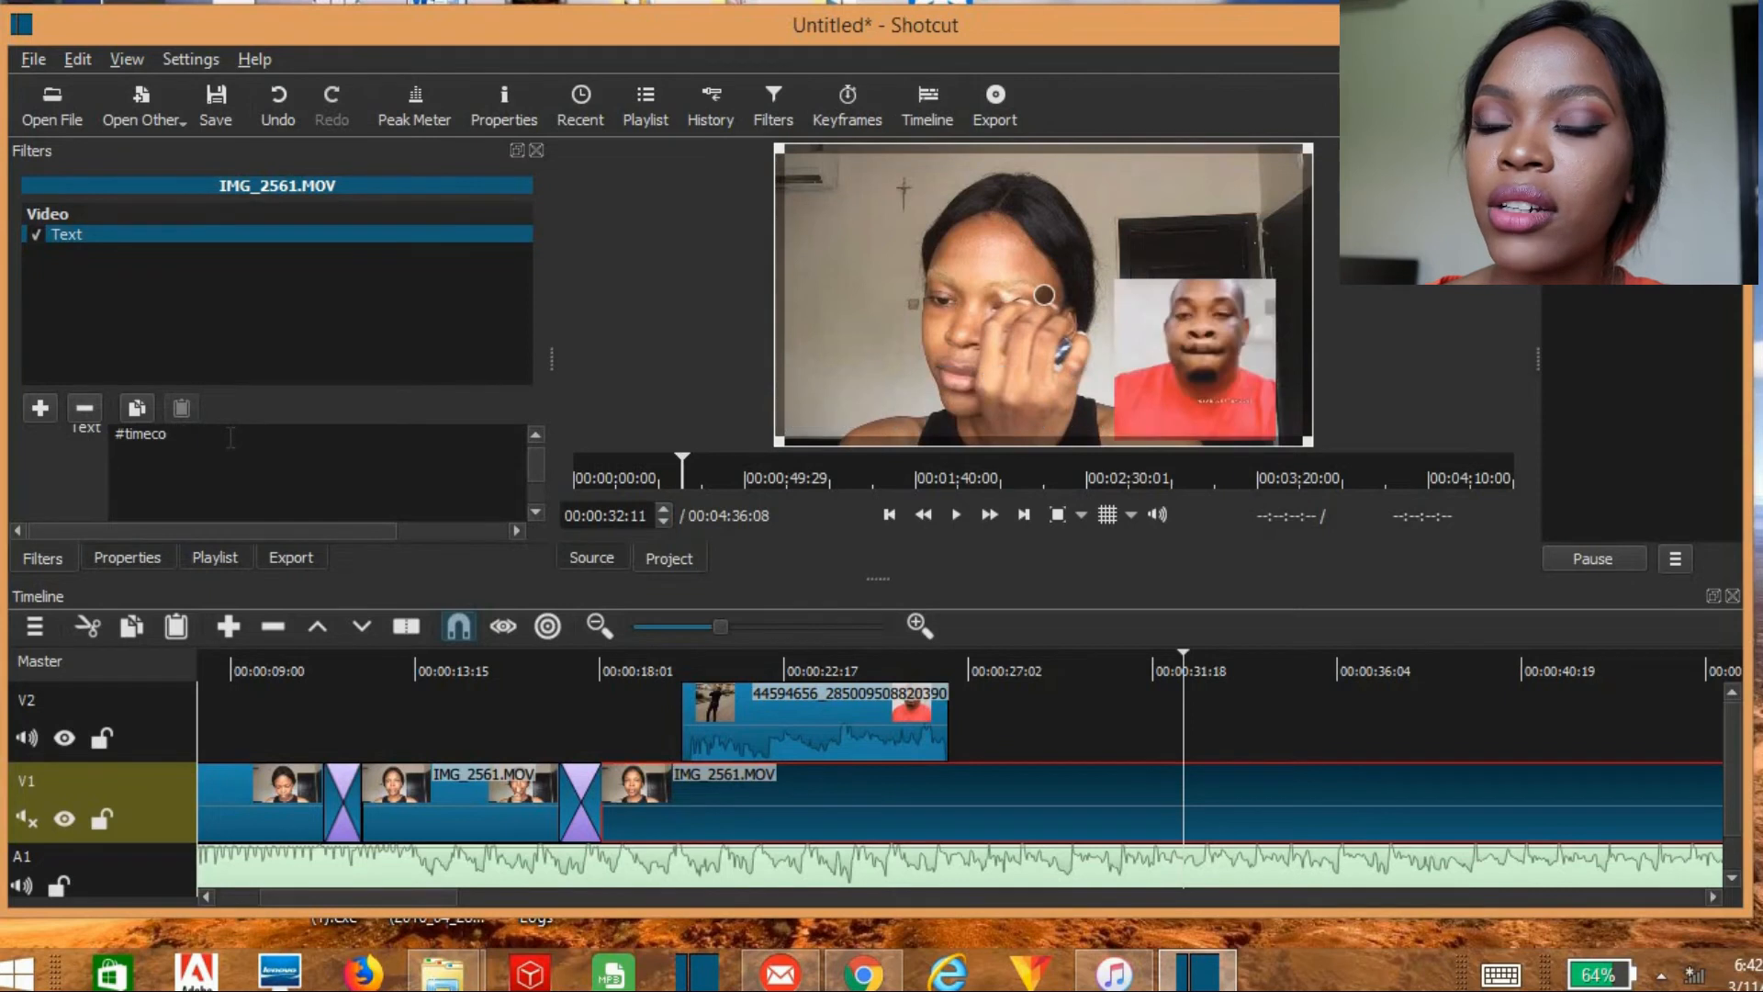
{"action": "key", "text": "BackSpace"}
{"action": "key", "text": "BackSpace"}
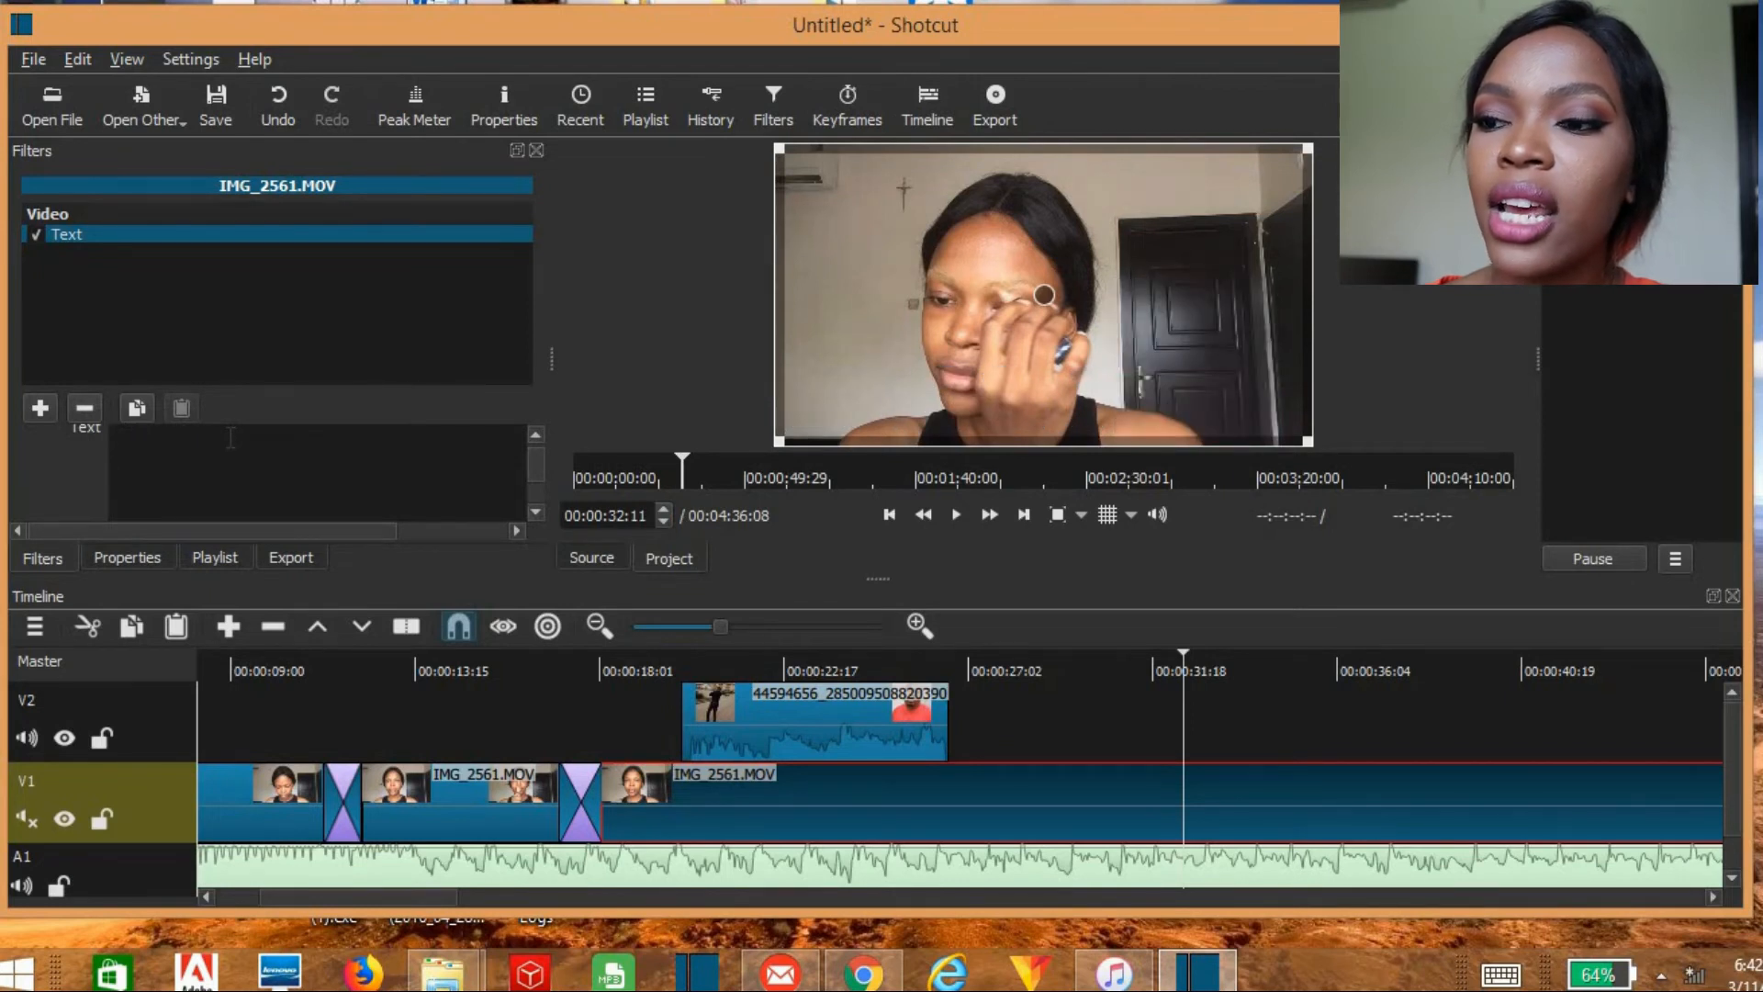
{"action": "type", "text": "good mo"}
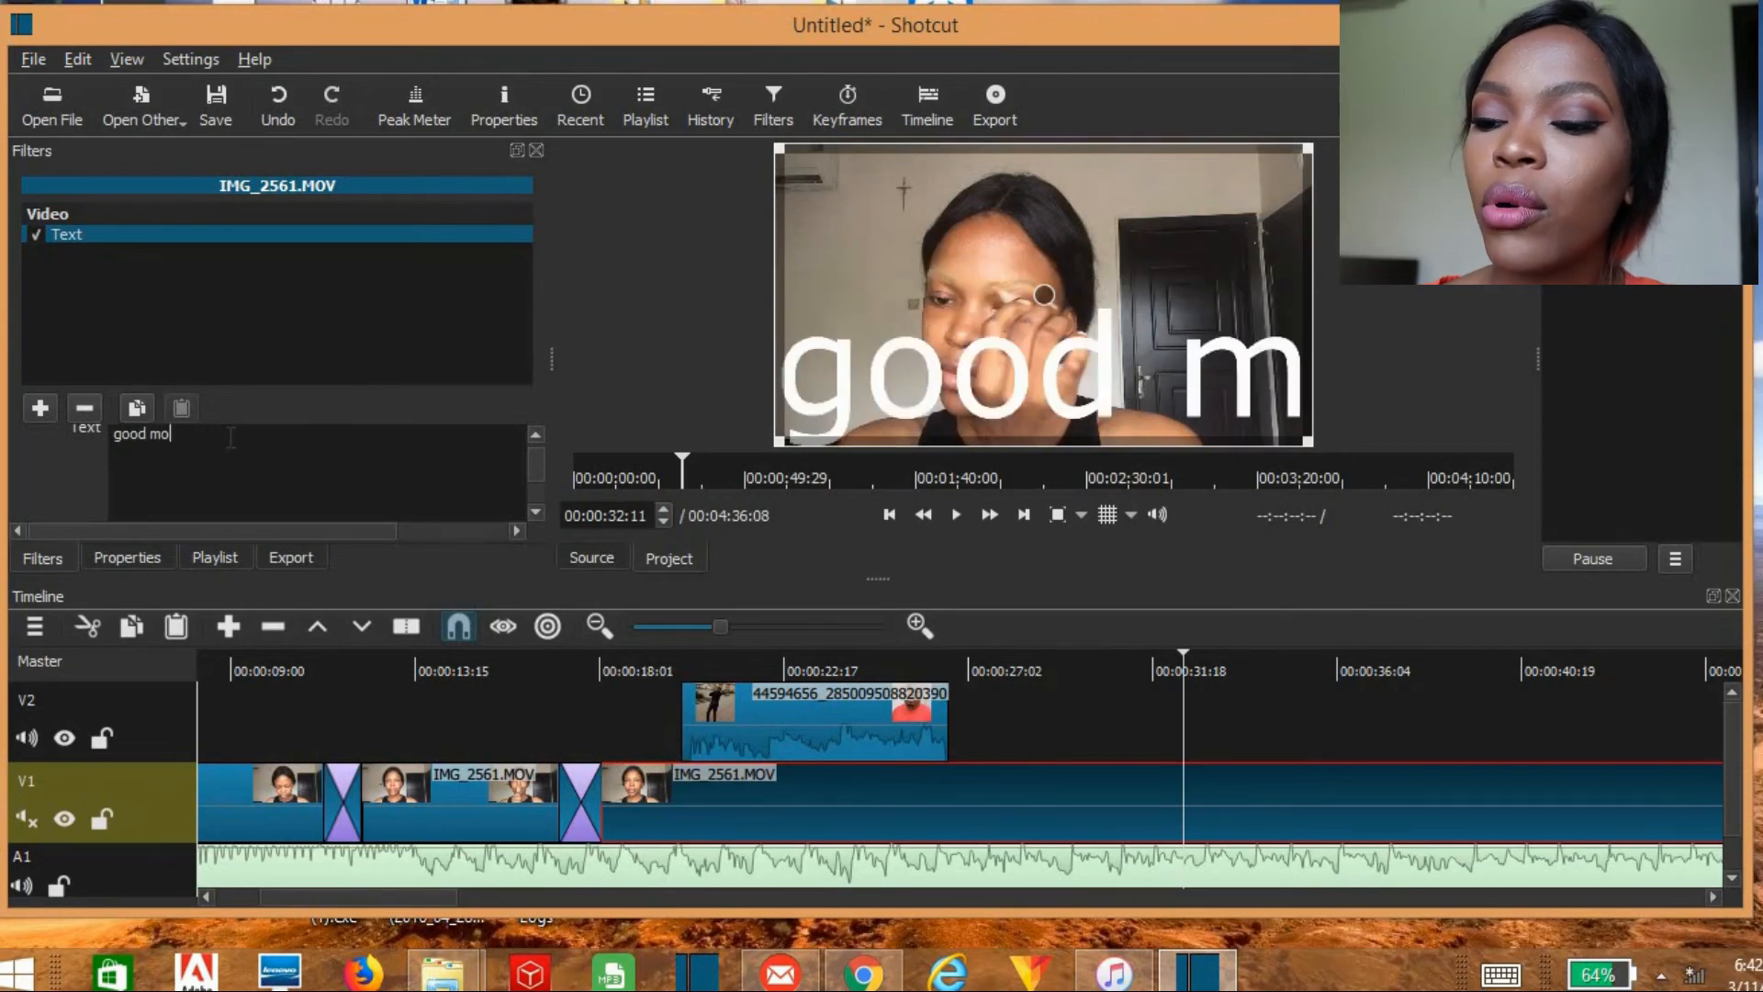
{"action": "type", "text": "rning"}
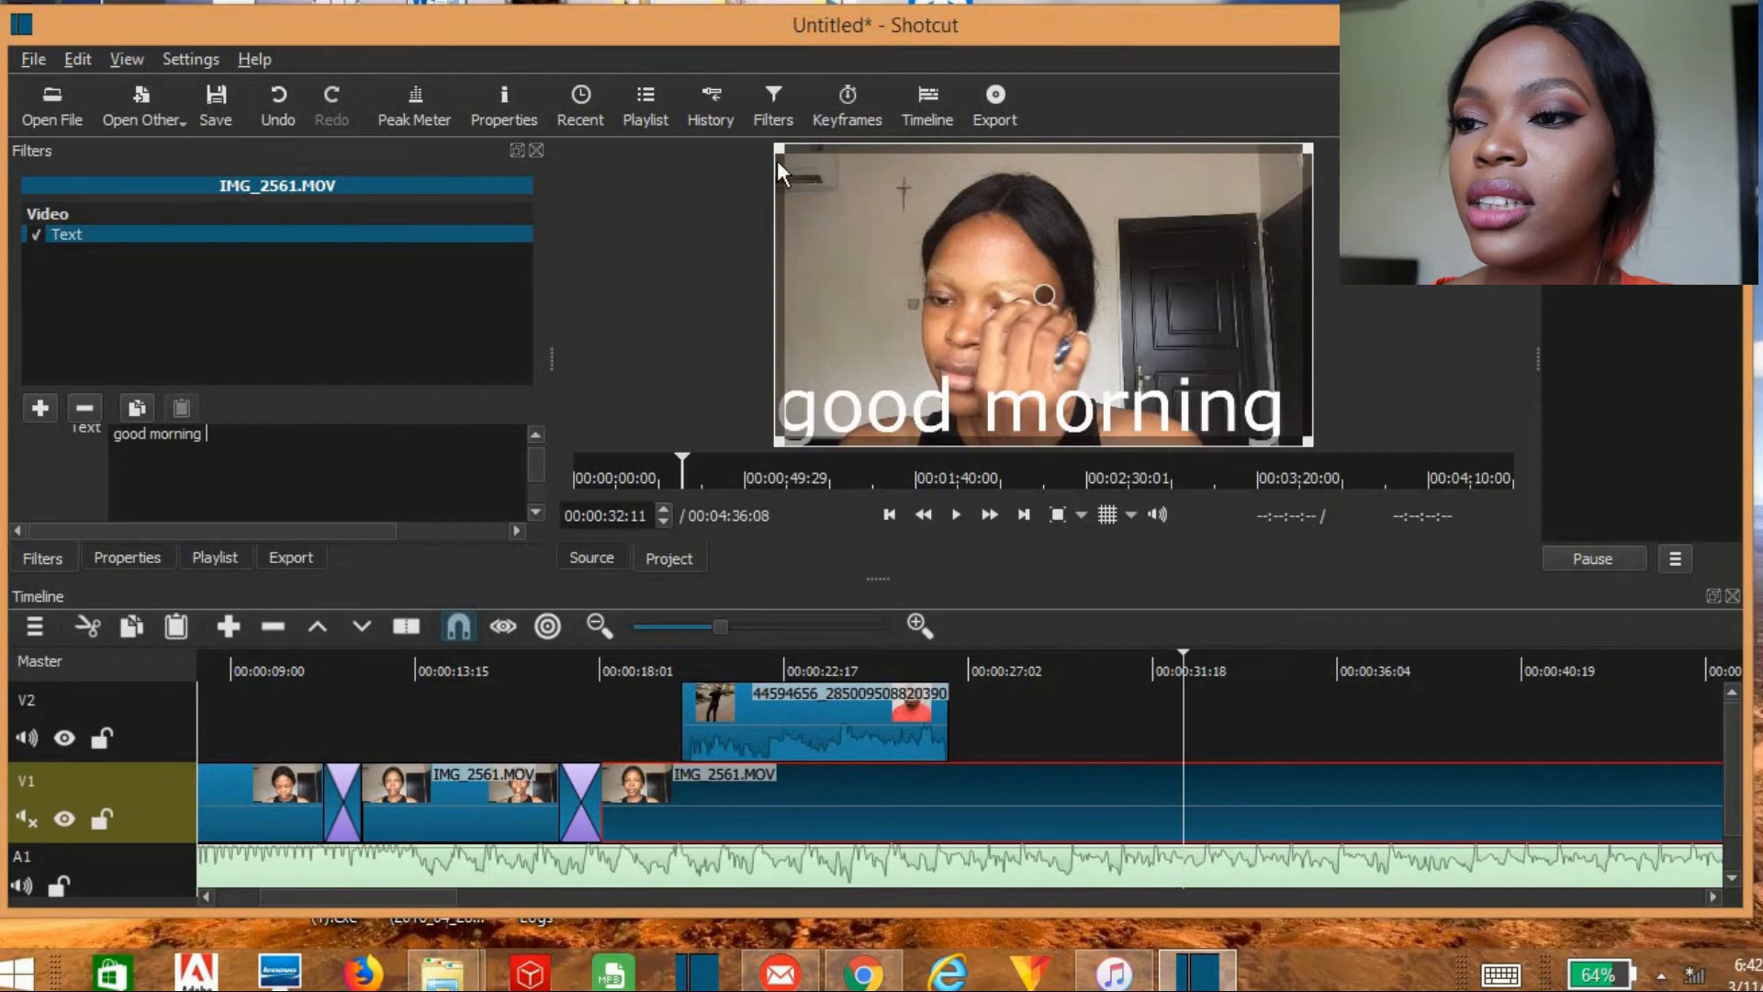
Step: Style the title in yellow Tw Cen MT Condensed Extra Bold, shrink its text box and place it at the frame's lower right
{"action": "left_click_drag", "start_coordinate": [777, 160], "coordinate": [831, 432]}
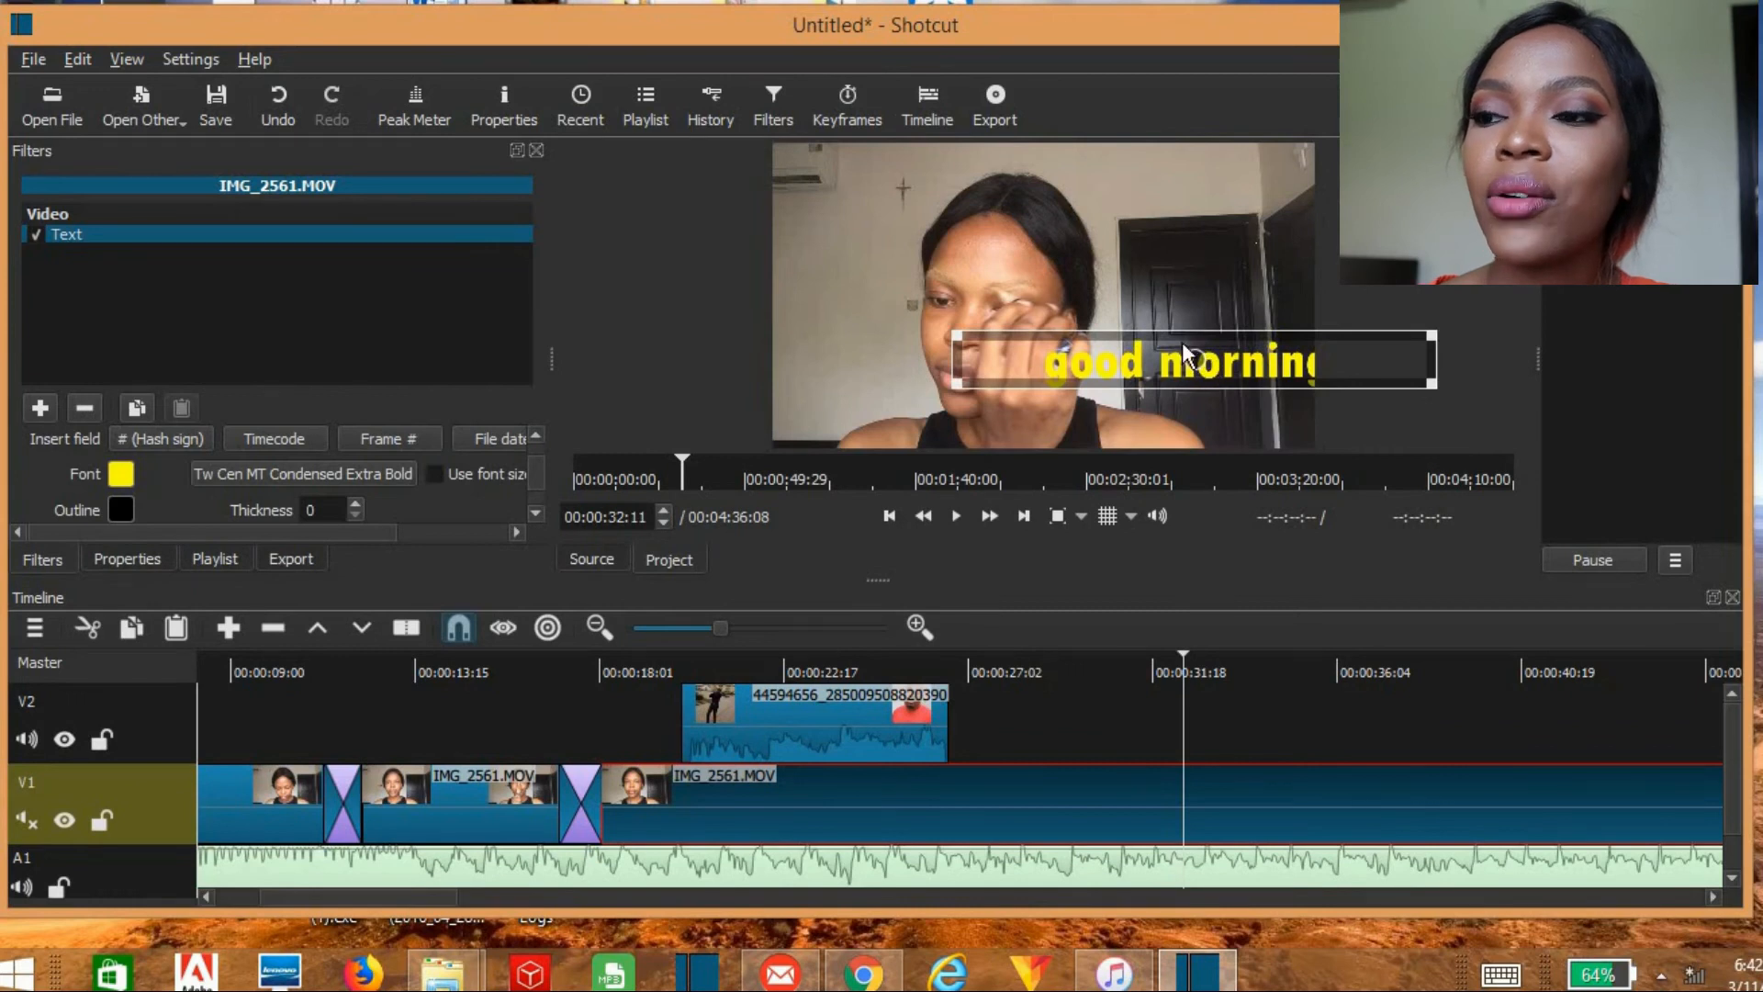
{"action": "left_click_drag", "start_coordinate": [1184, 344], "coordinate": [1182, 342]}
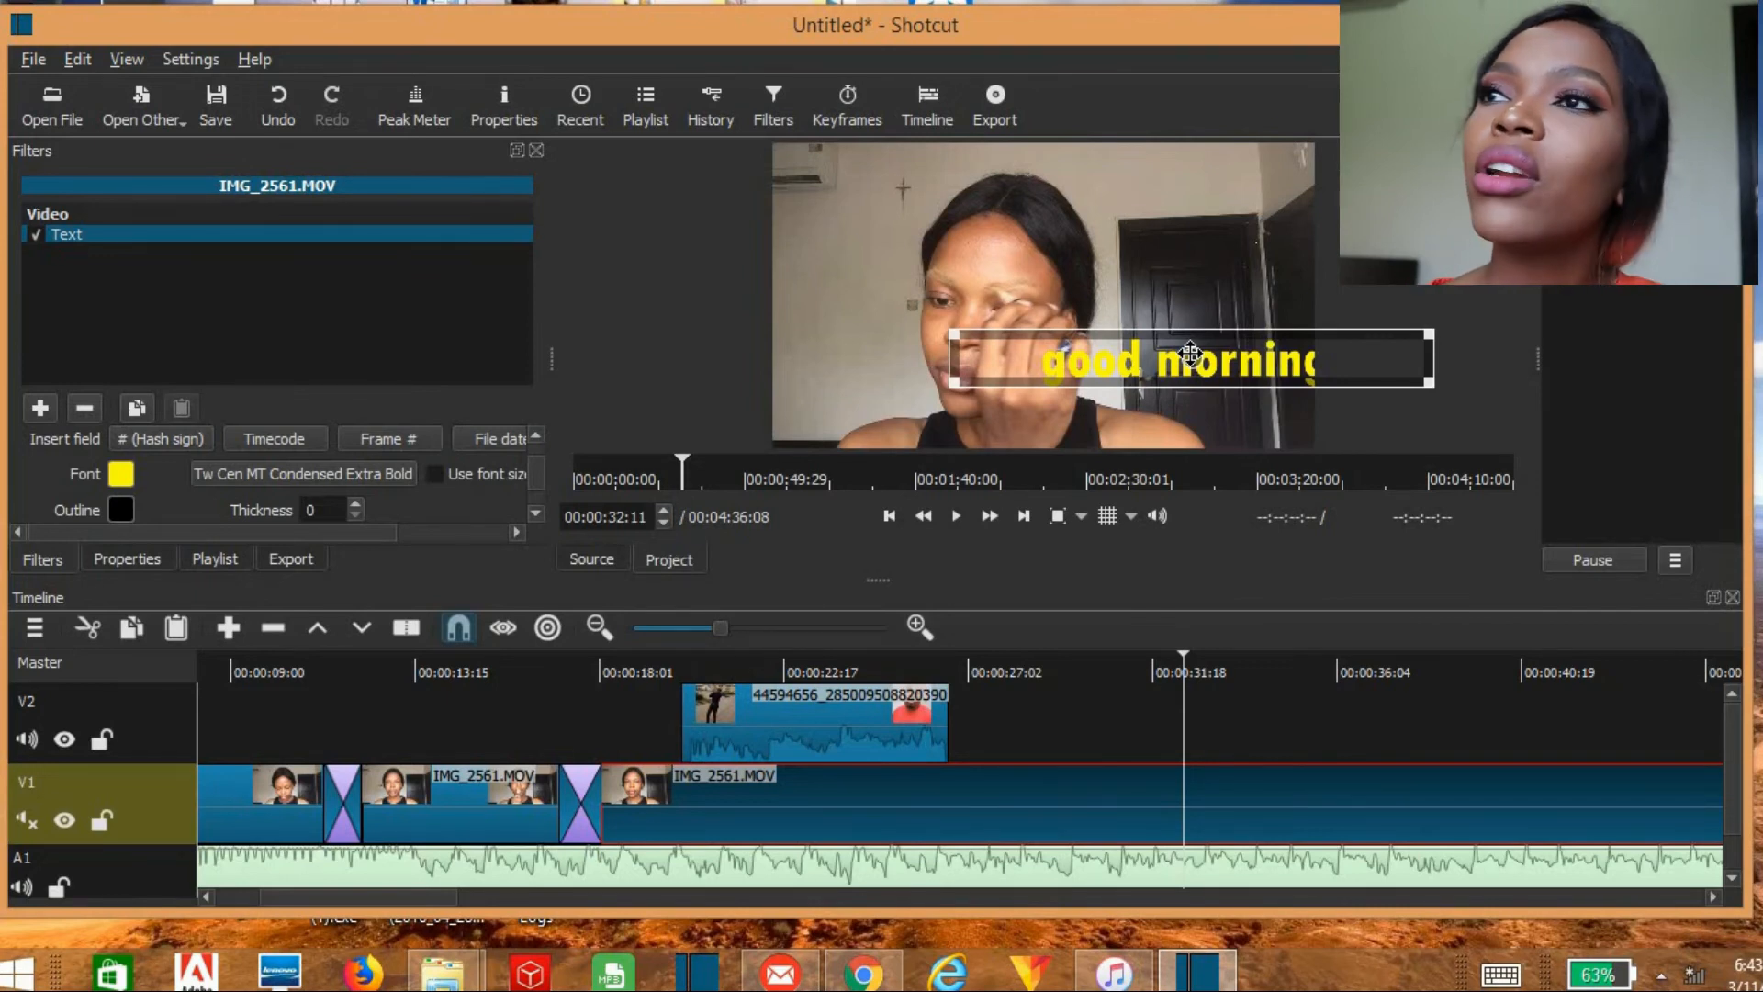
Step: Split the titled V1 segment beyond the end of the V2 clip and leave a gap on the track up to 00:00:35:27
{"action": "left_click", "coordinate": [741, 700]}
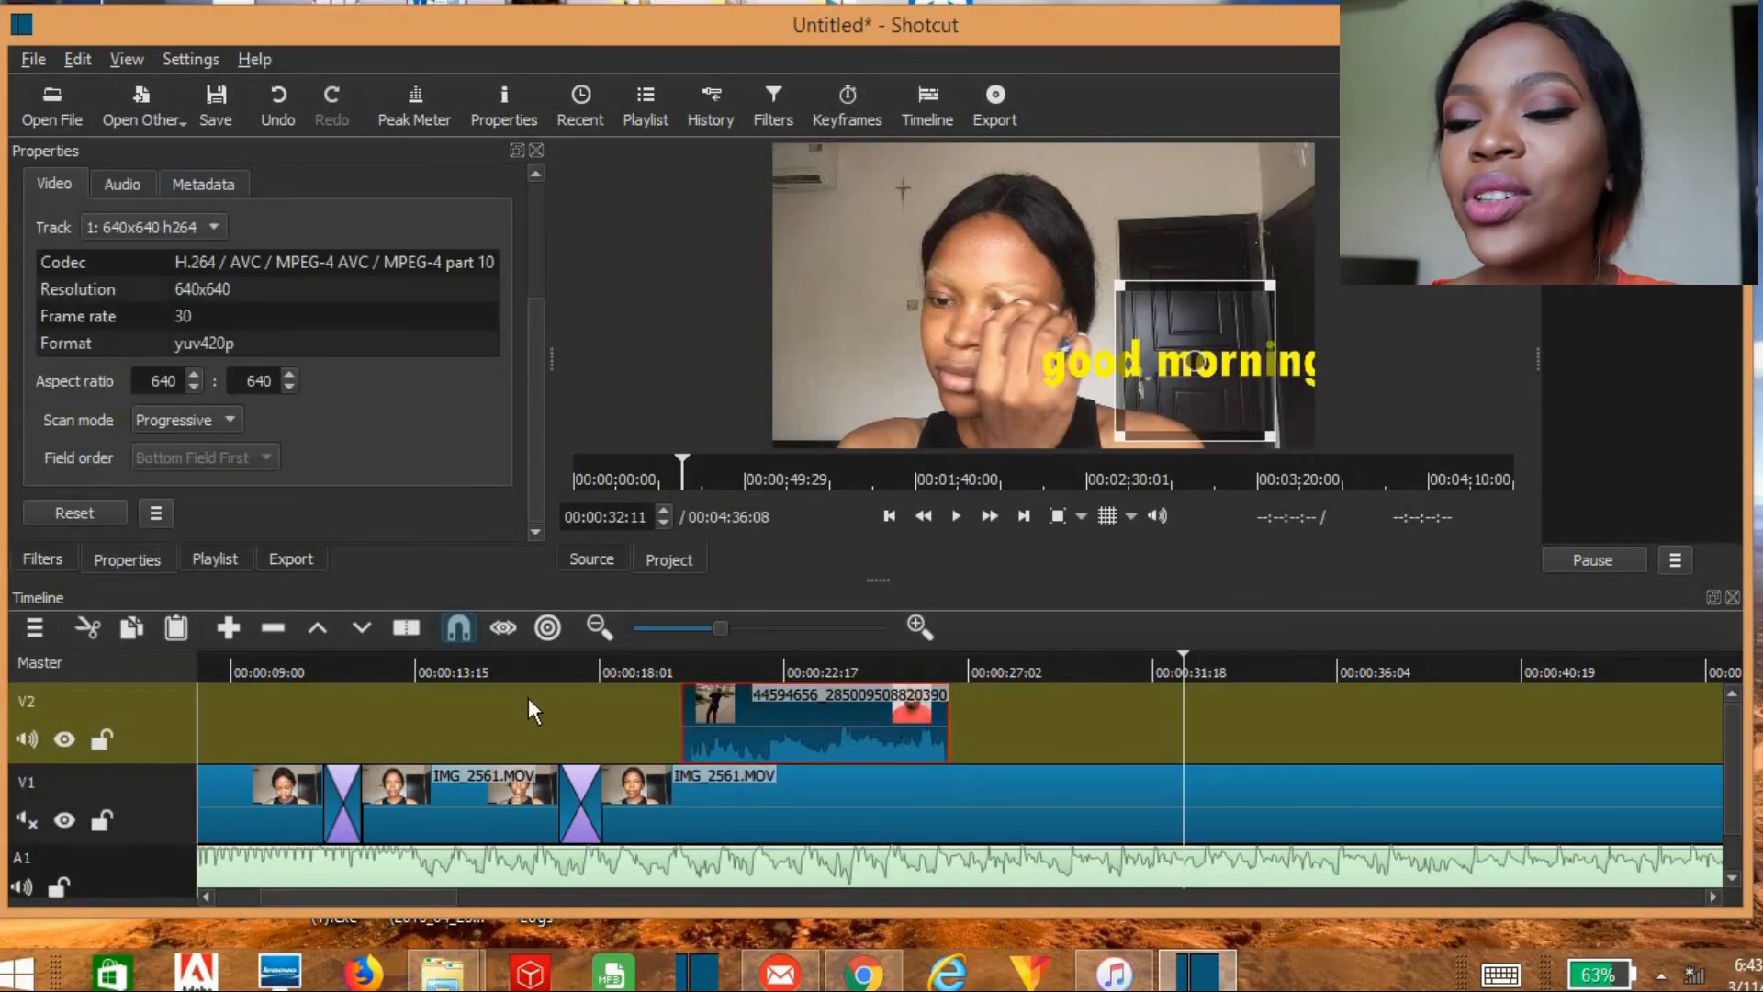
{"action": "left_click", "coordinate": [828, 659]}
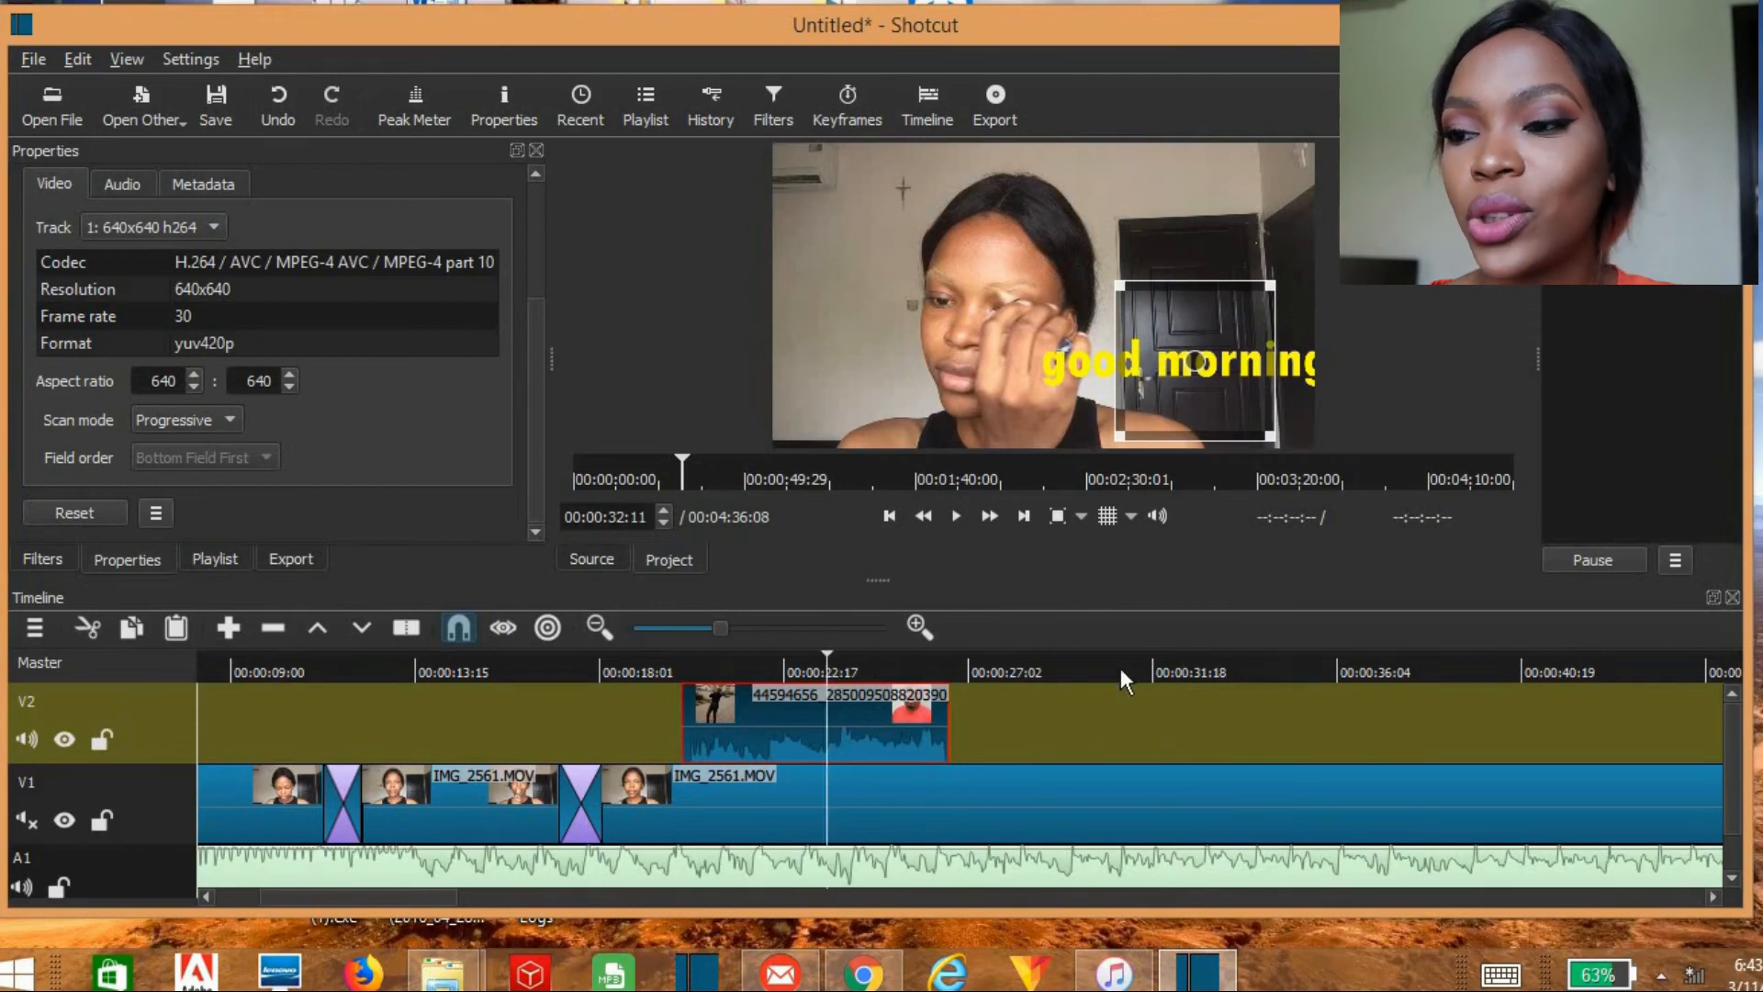
{"action": "left_click", "coordinate": [1098, 652]}
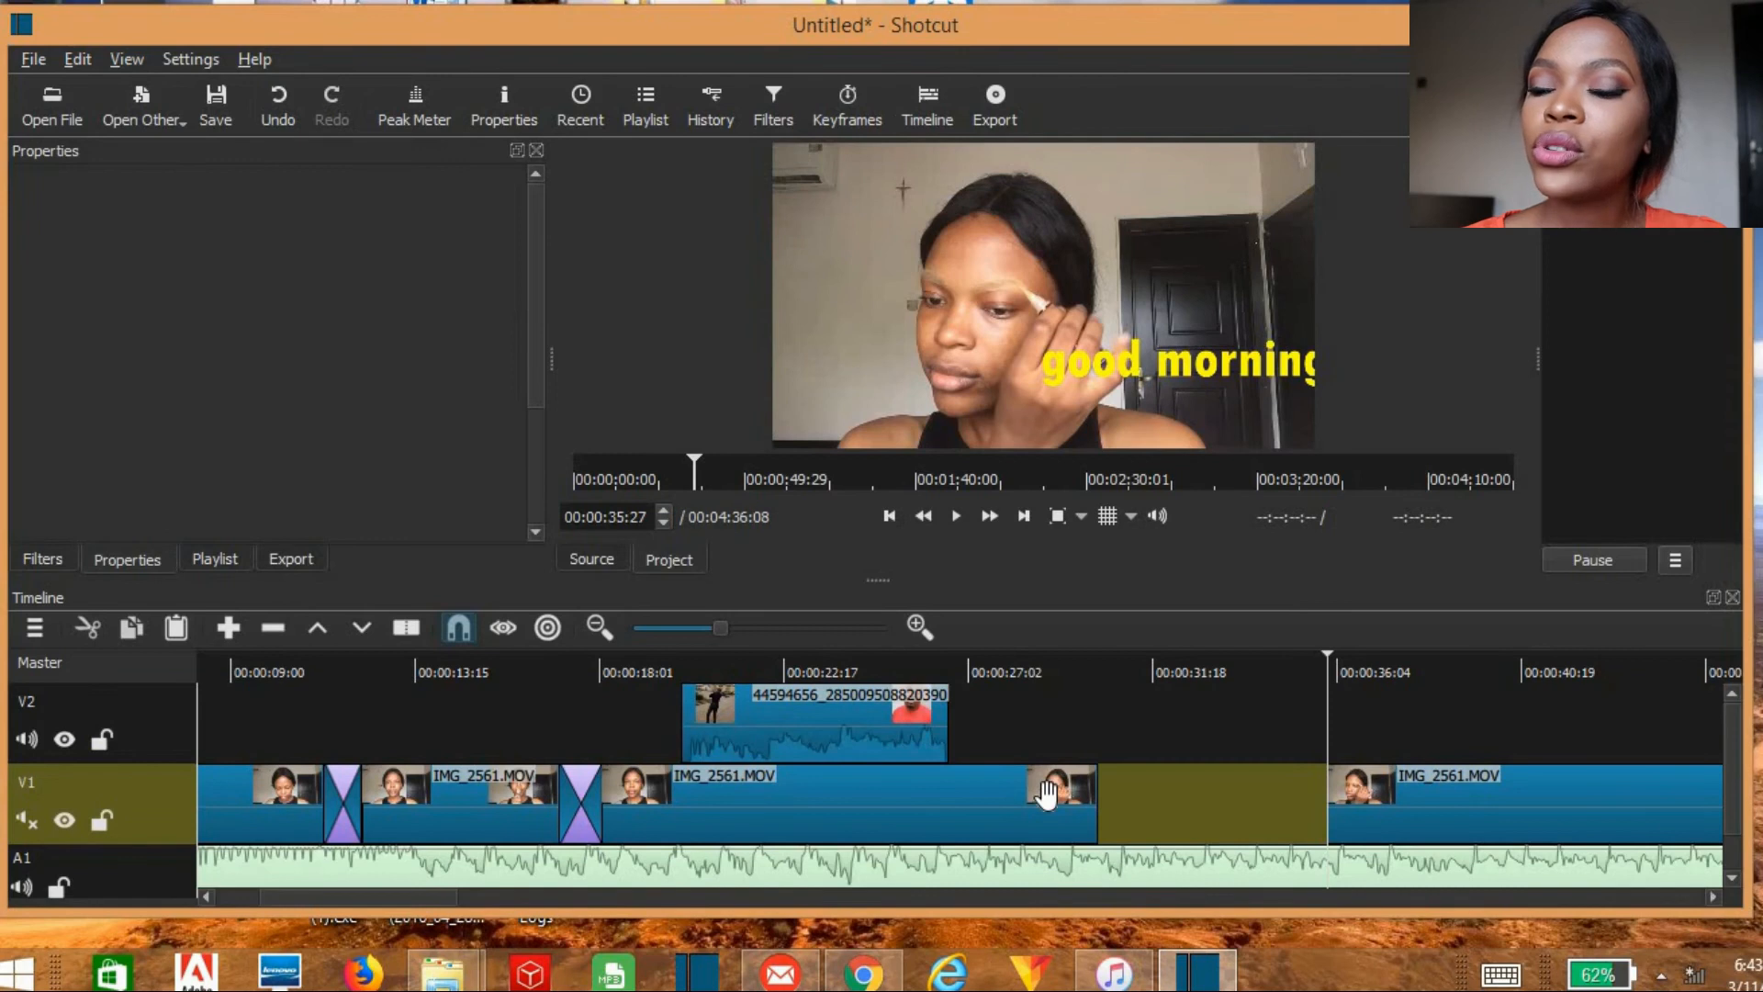
Step: Split the titled V1 segment in front of the gap at 00:00:27:11
{"action": "left_click", "coordinate": [1048, 796]}
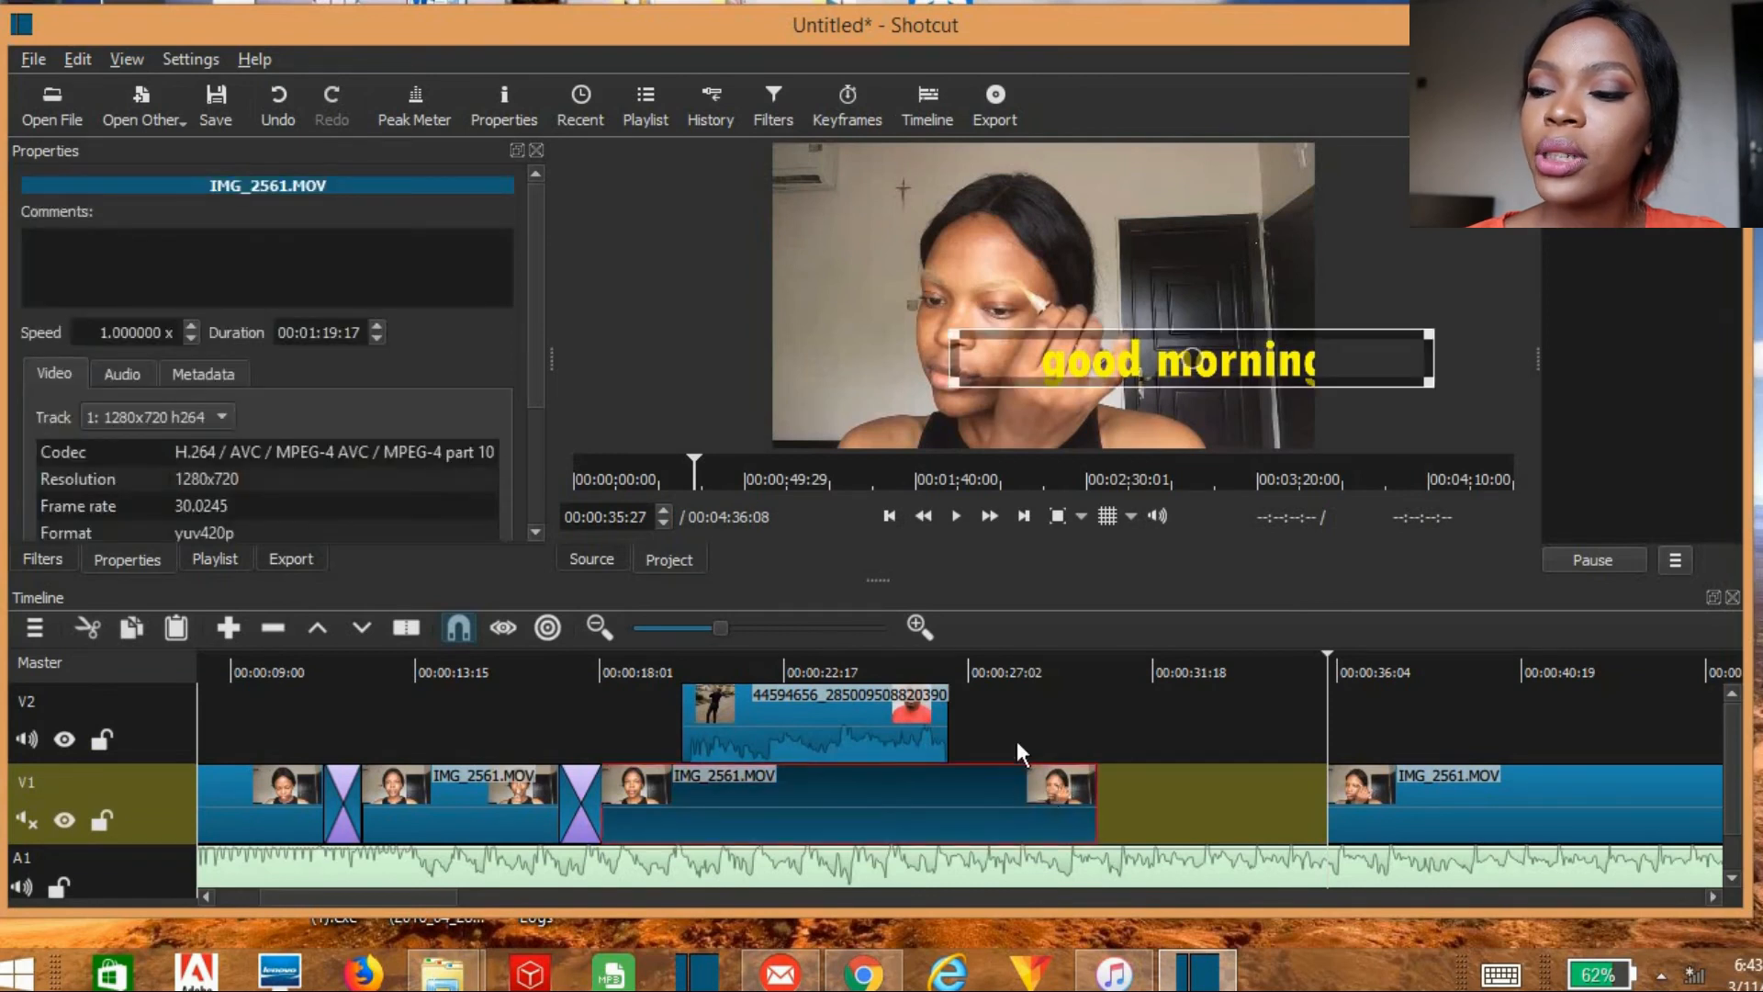
{"action": "left_click", "coordinate": [978, 671]}
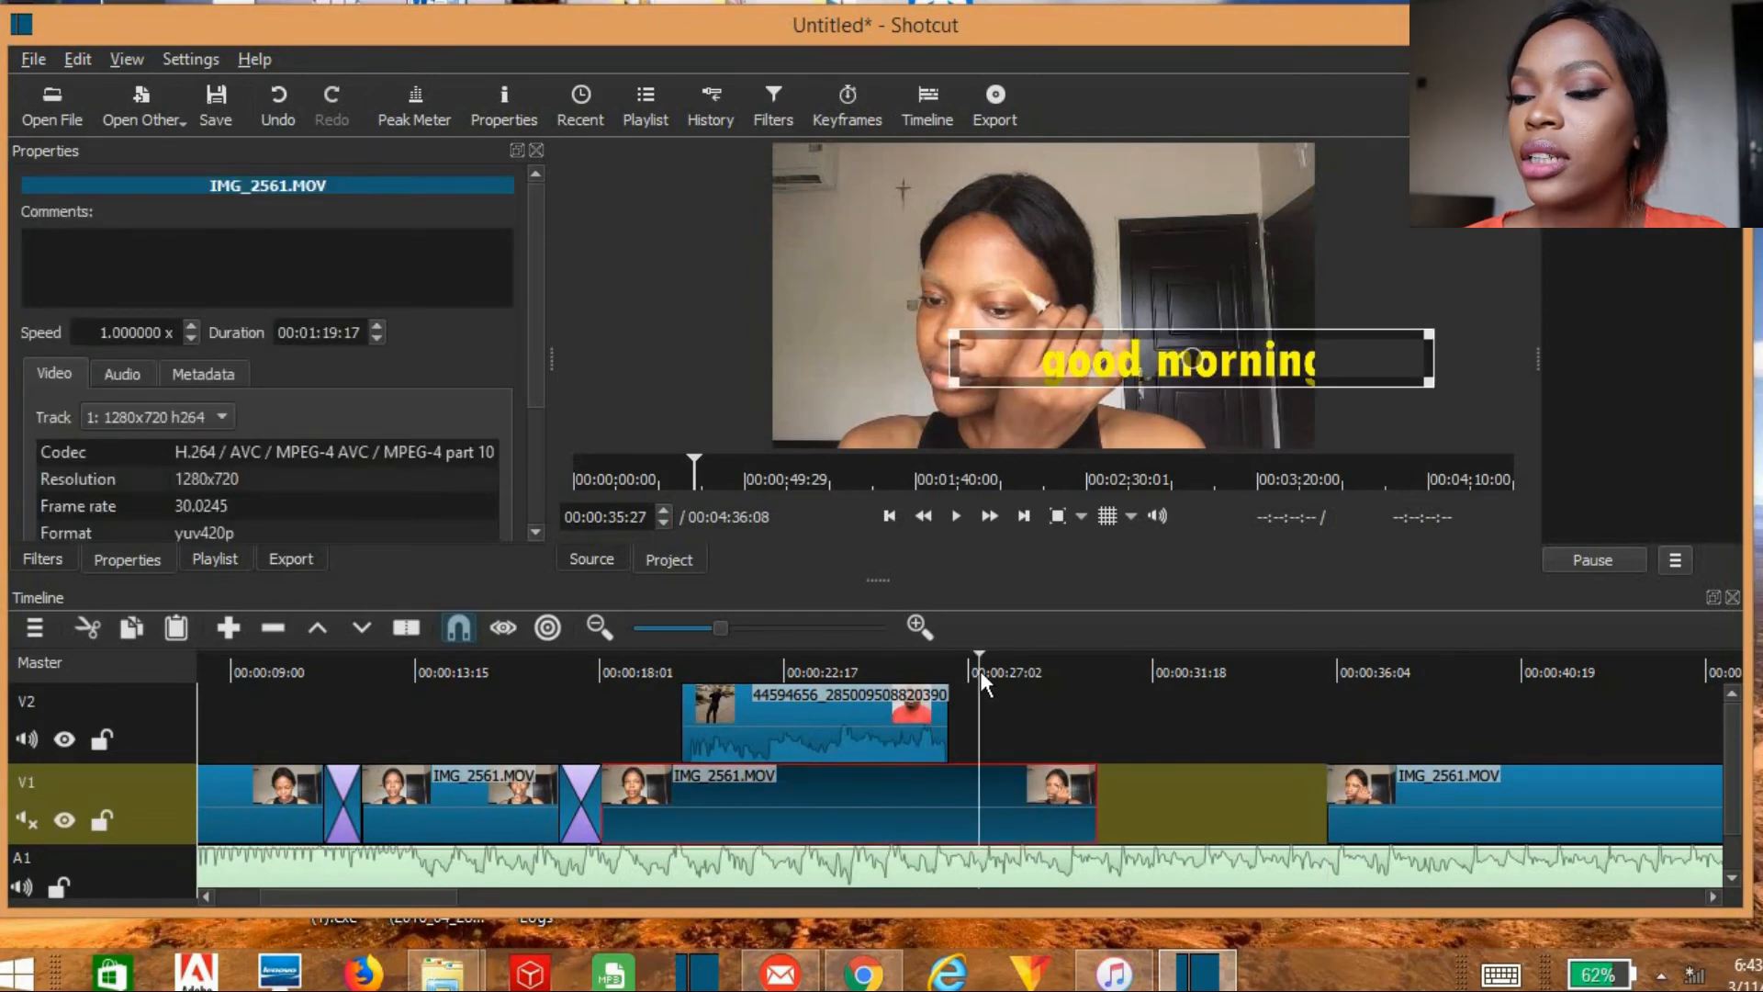
{"action": "left_click", "coordinate": [405, 628]}
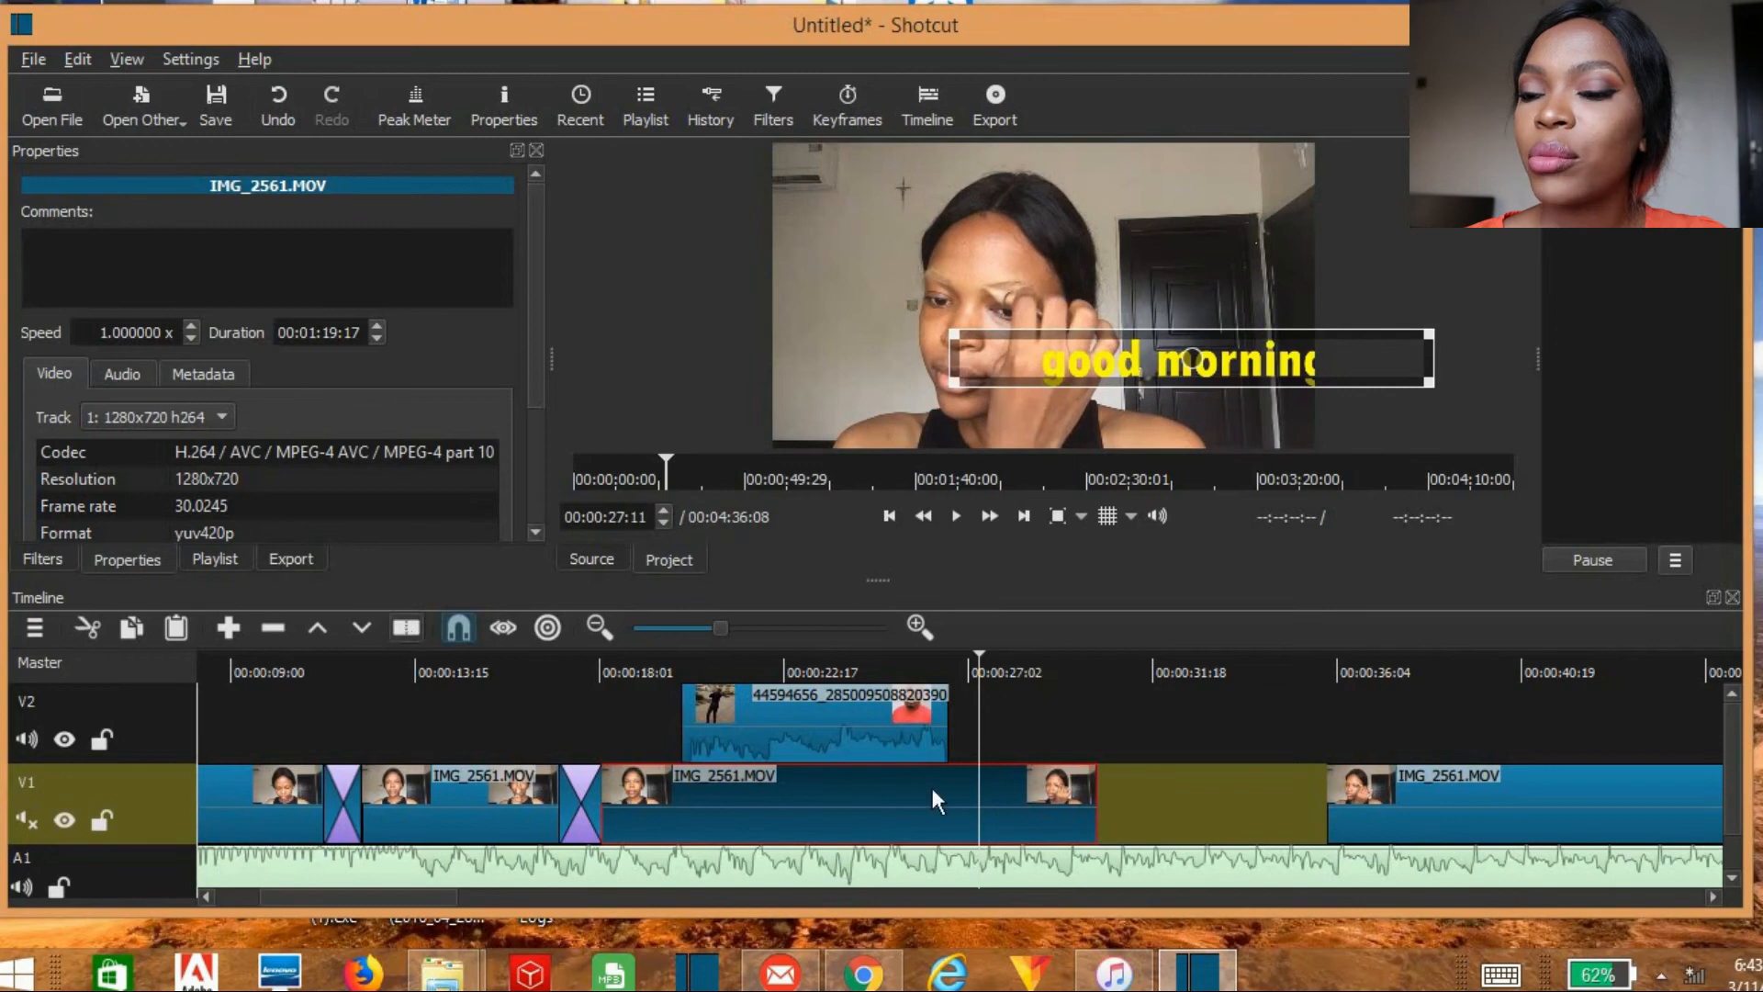
Step: Slow the short V1 piece directly in front of the gap to a speed of 0.7x
{"action": "left_click", "coordinate": [1055, 810]}
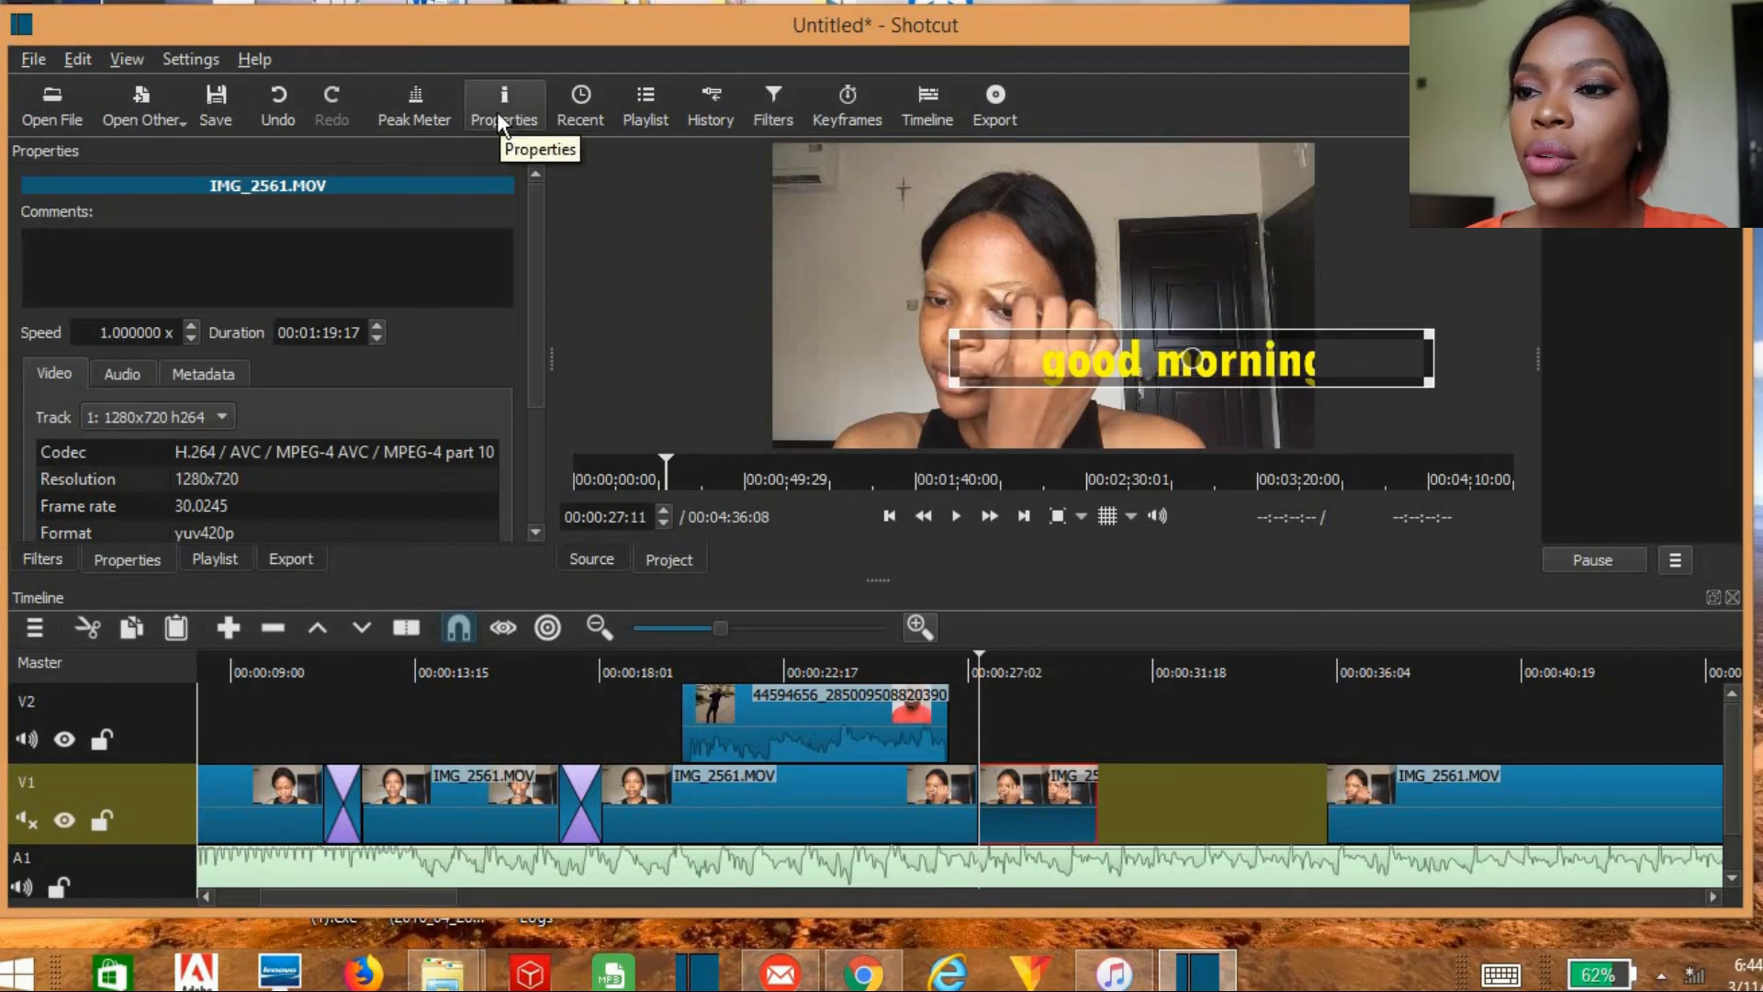
{"action": "left_click", "coordinate": [1038, 669]}
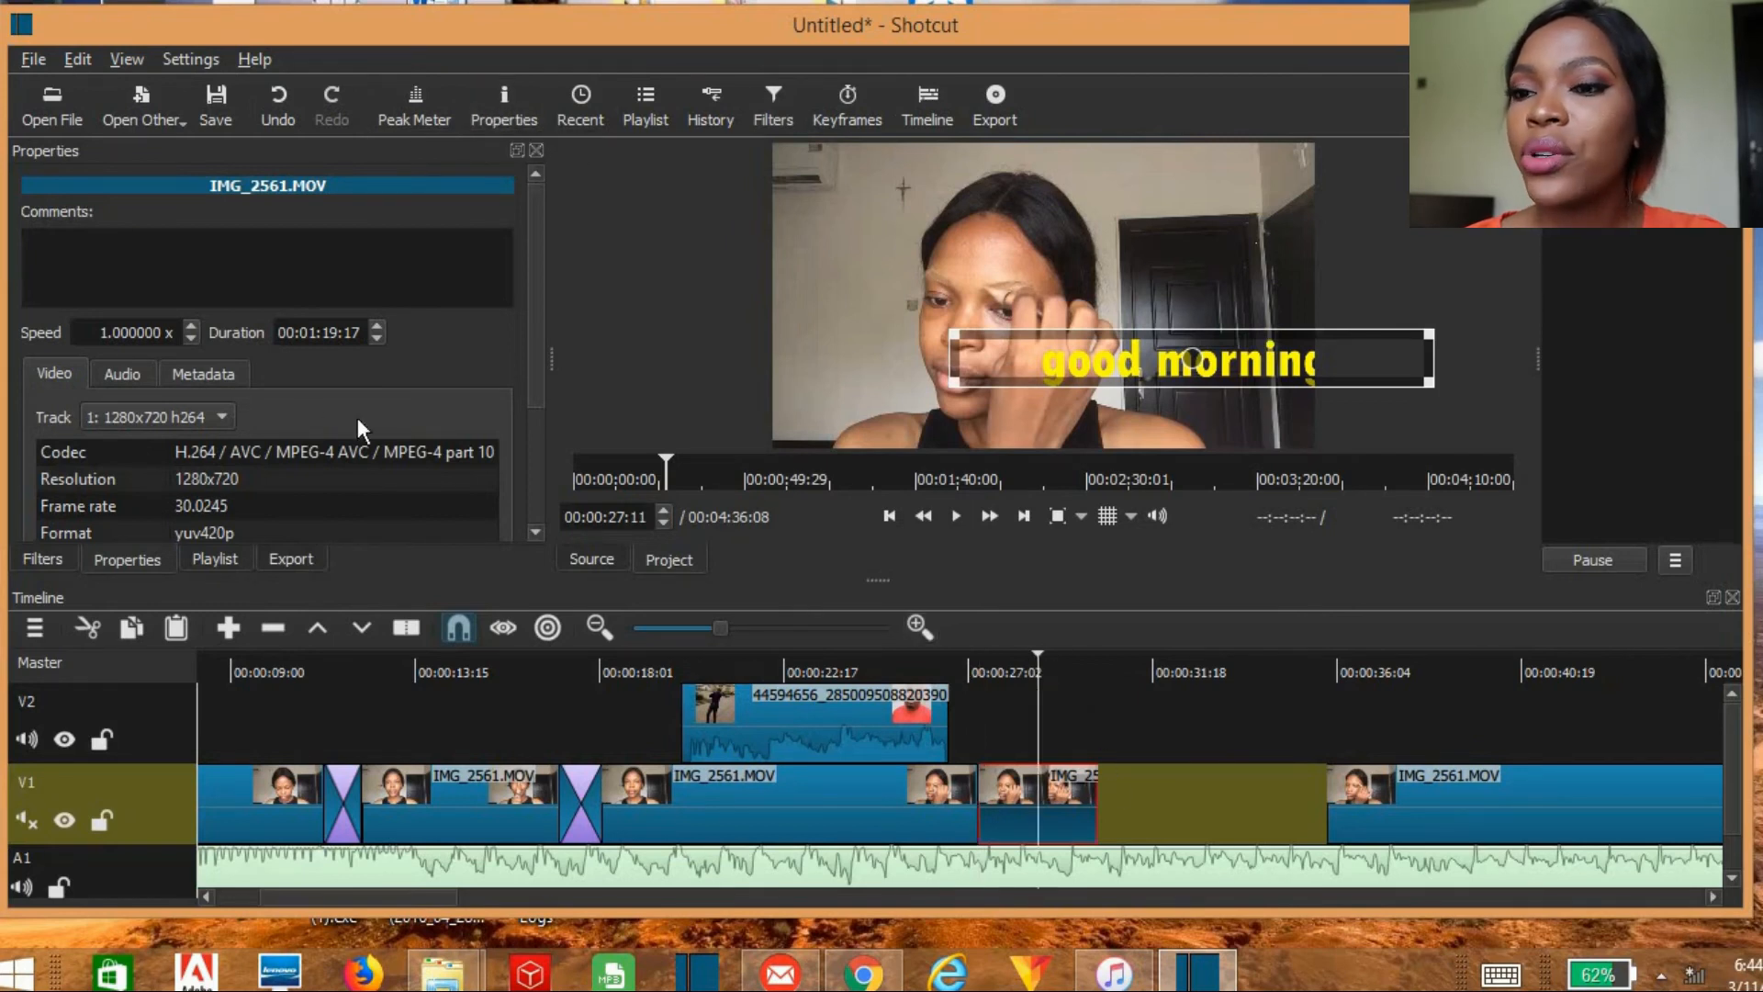
{"action": "left_click", "coordinate": [191, 338]}
{"action": "left_click", "coordinate": [191, 338]}
{"action": "left_click", "coordinate": [191, 338]}
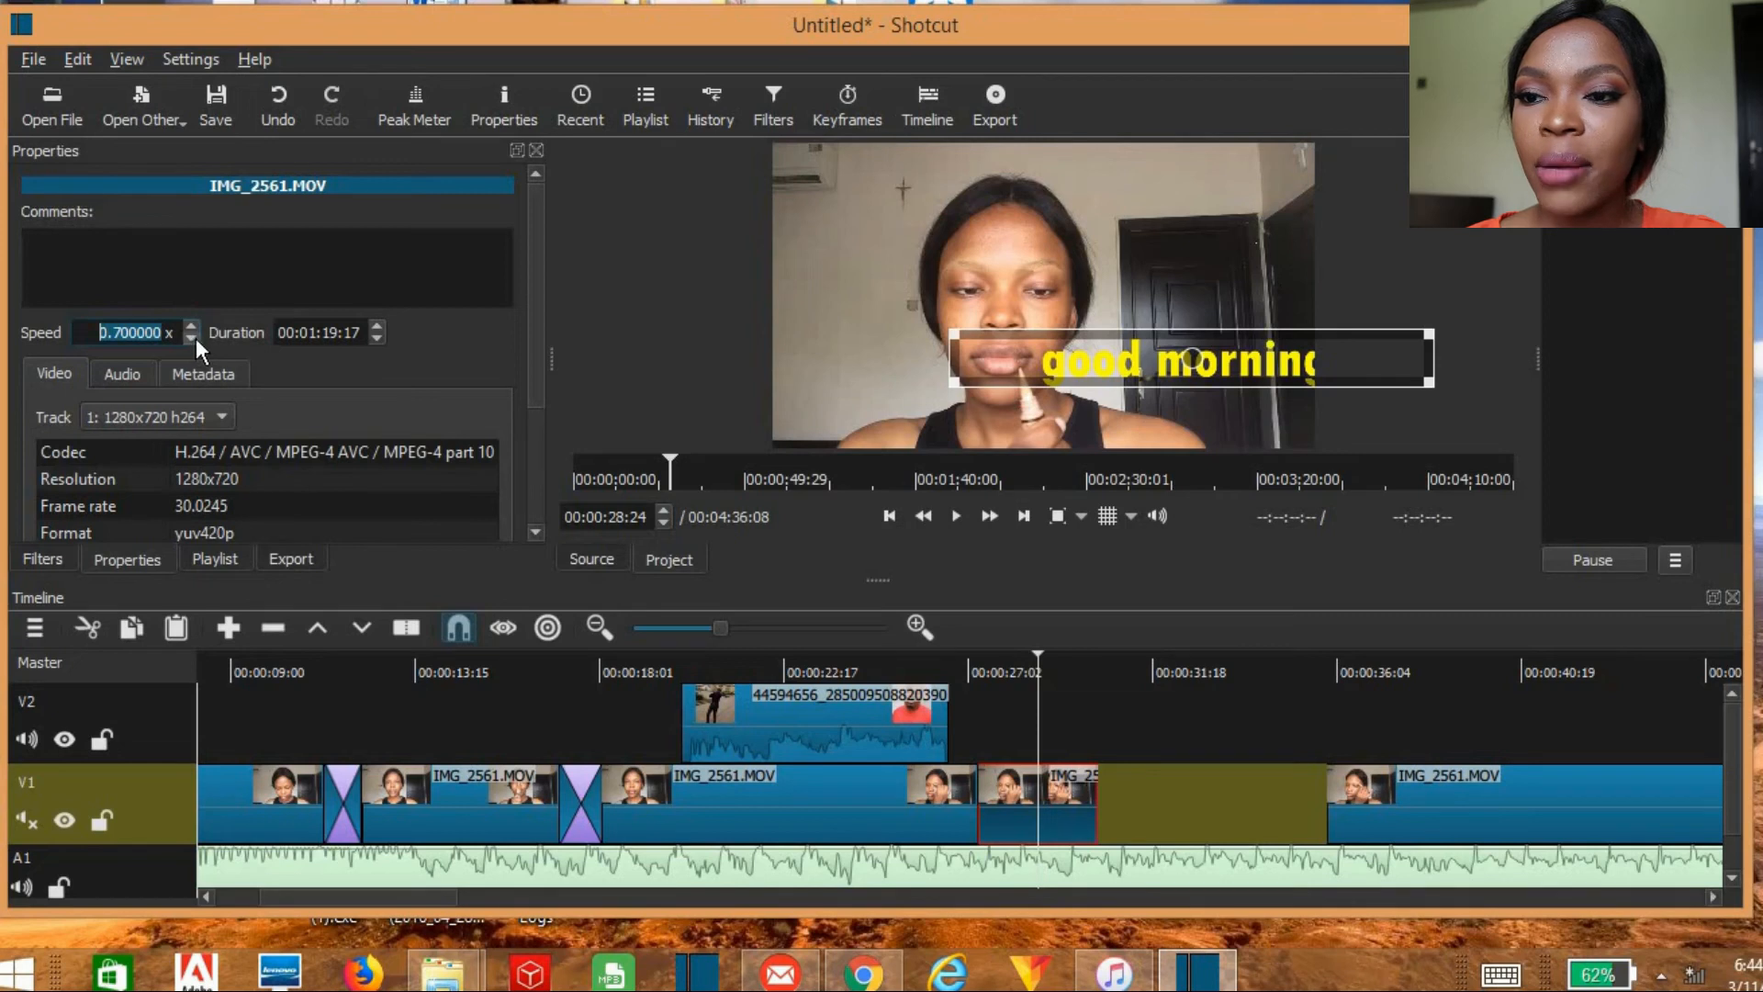
{"action": "left_click", "coordinate": [191, 326]}
{"action": "left_click", "coordinate": [191, 327]}
{"action": "left_click", "coordinate": [191, 326]}
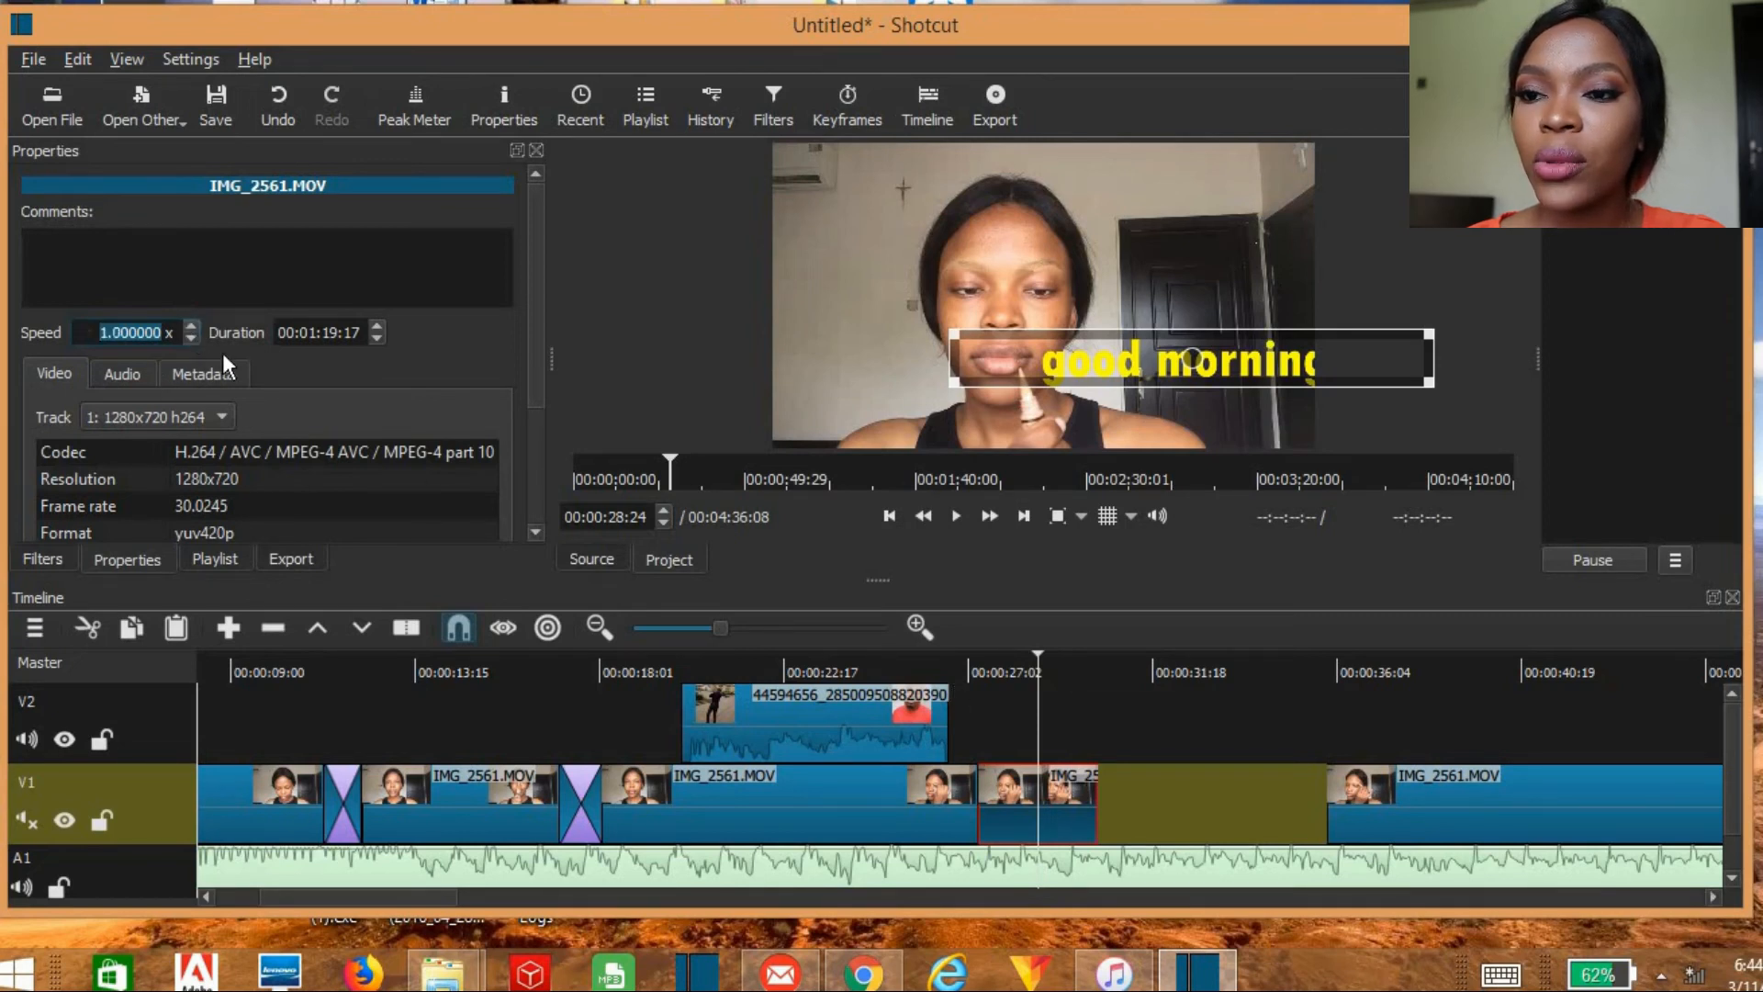
{"action": "left_click", "coordinate": [192, 337]}
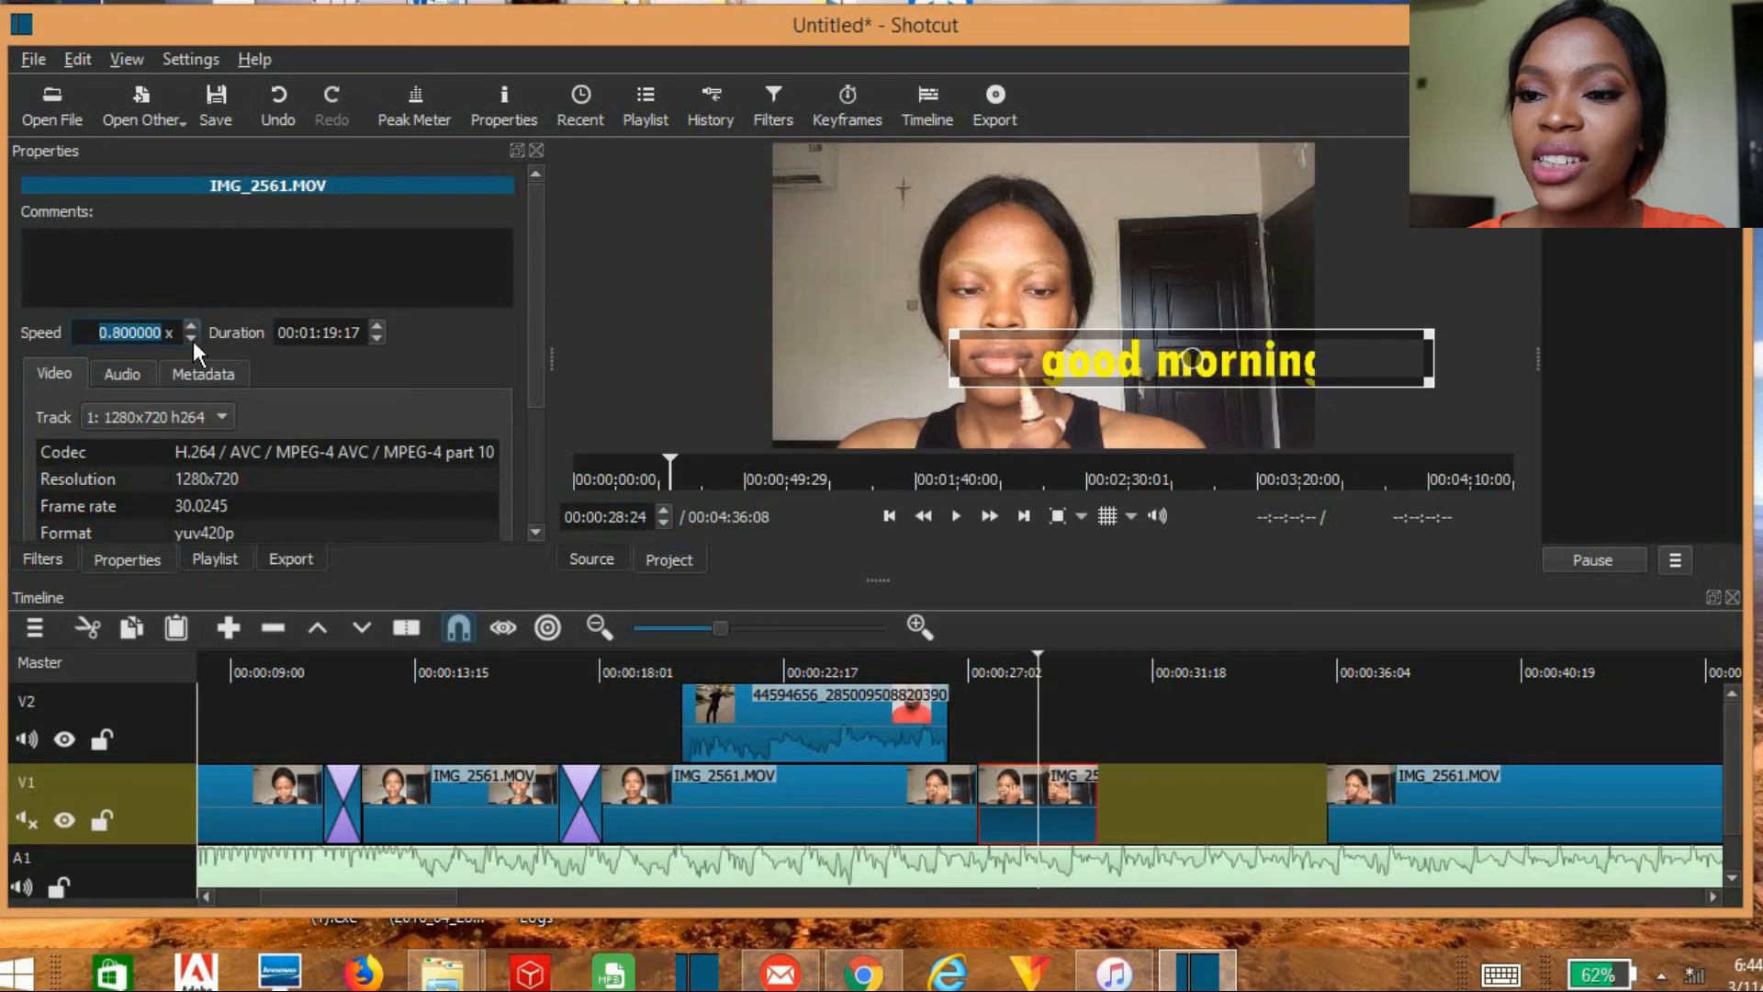
{"action": "left_click", "coordinate": [192, 337]}
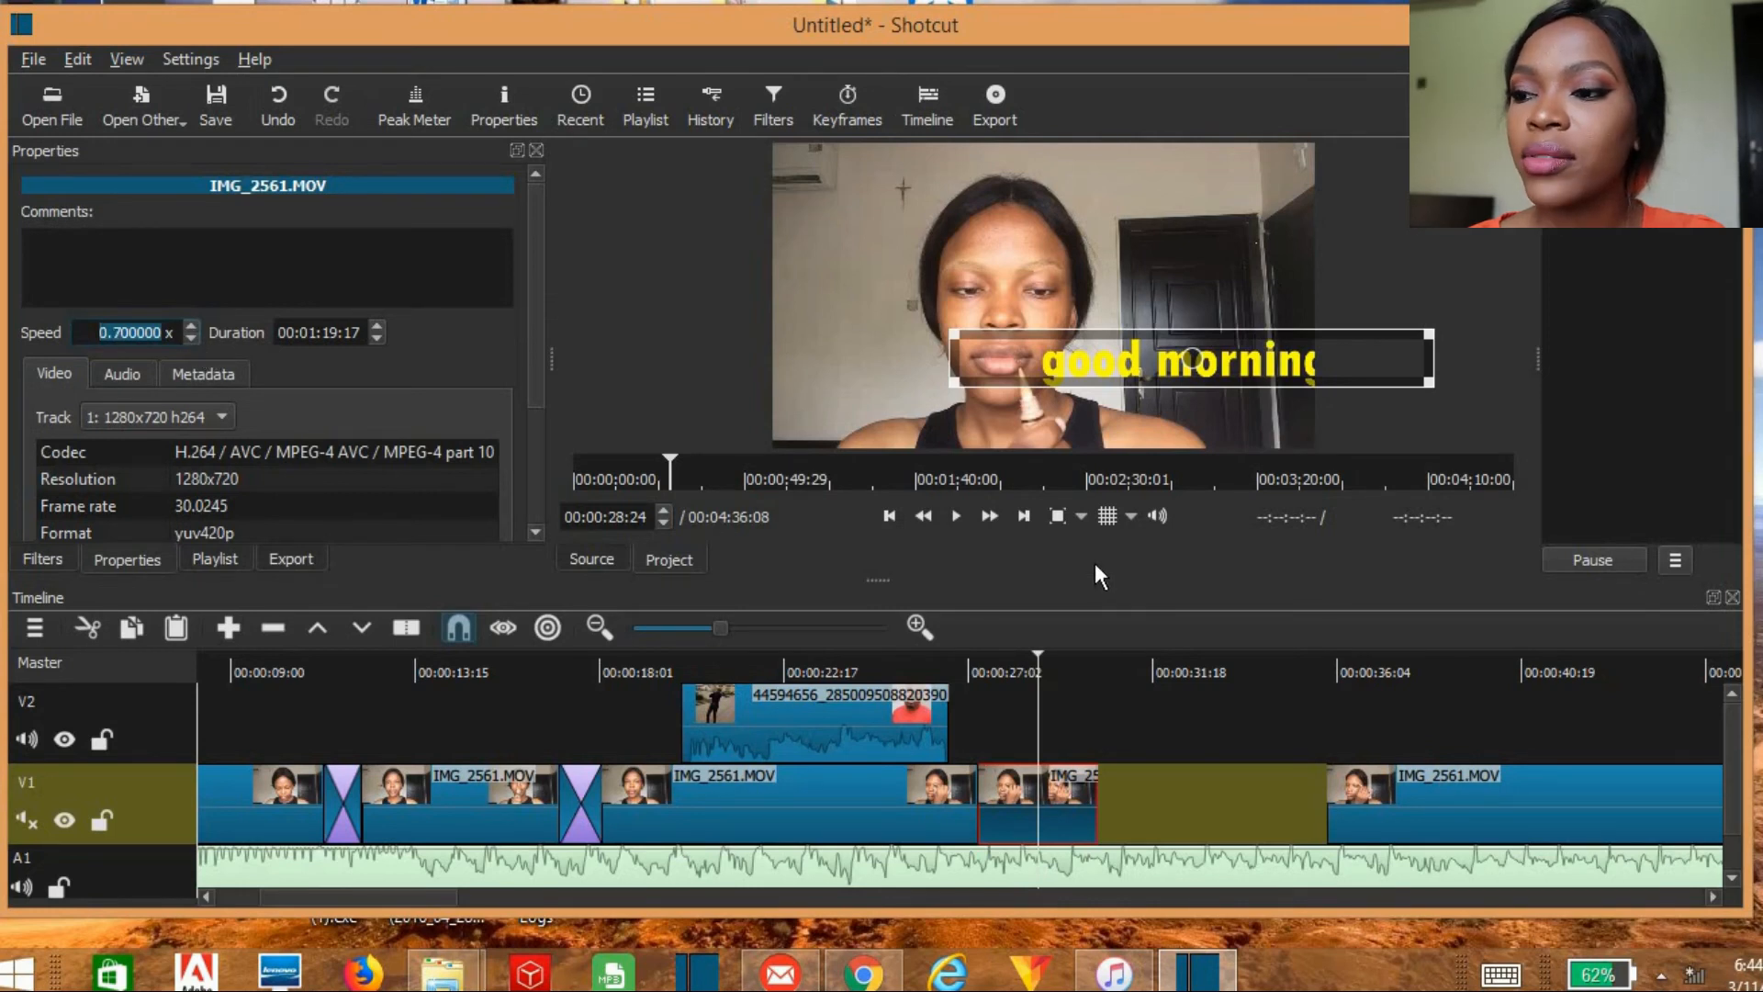
{"action": "key", "text": "Return"}
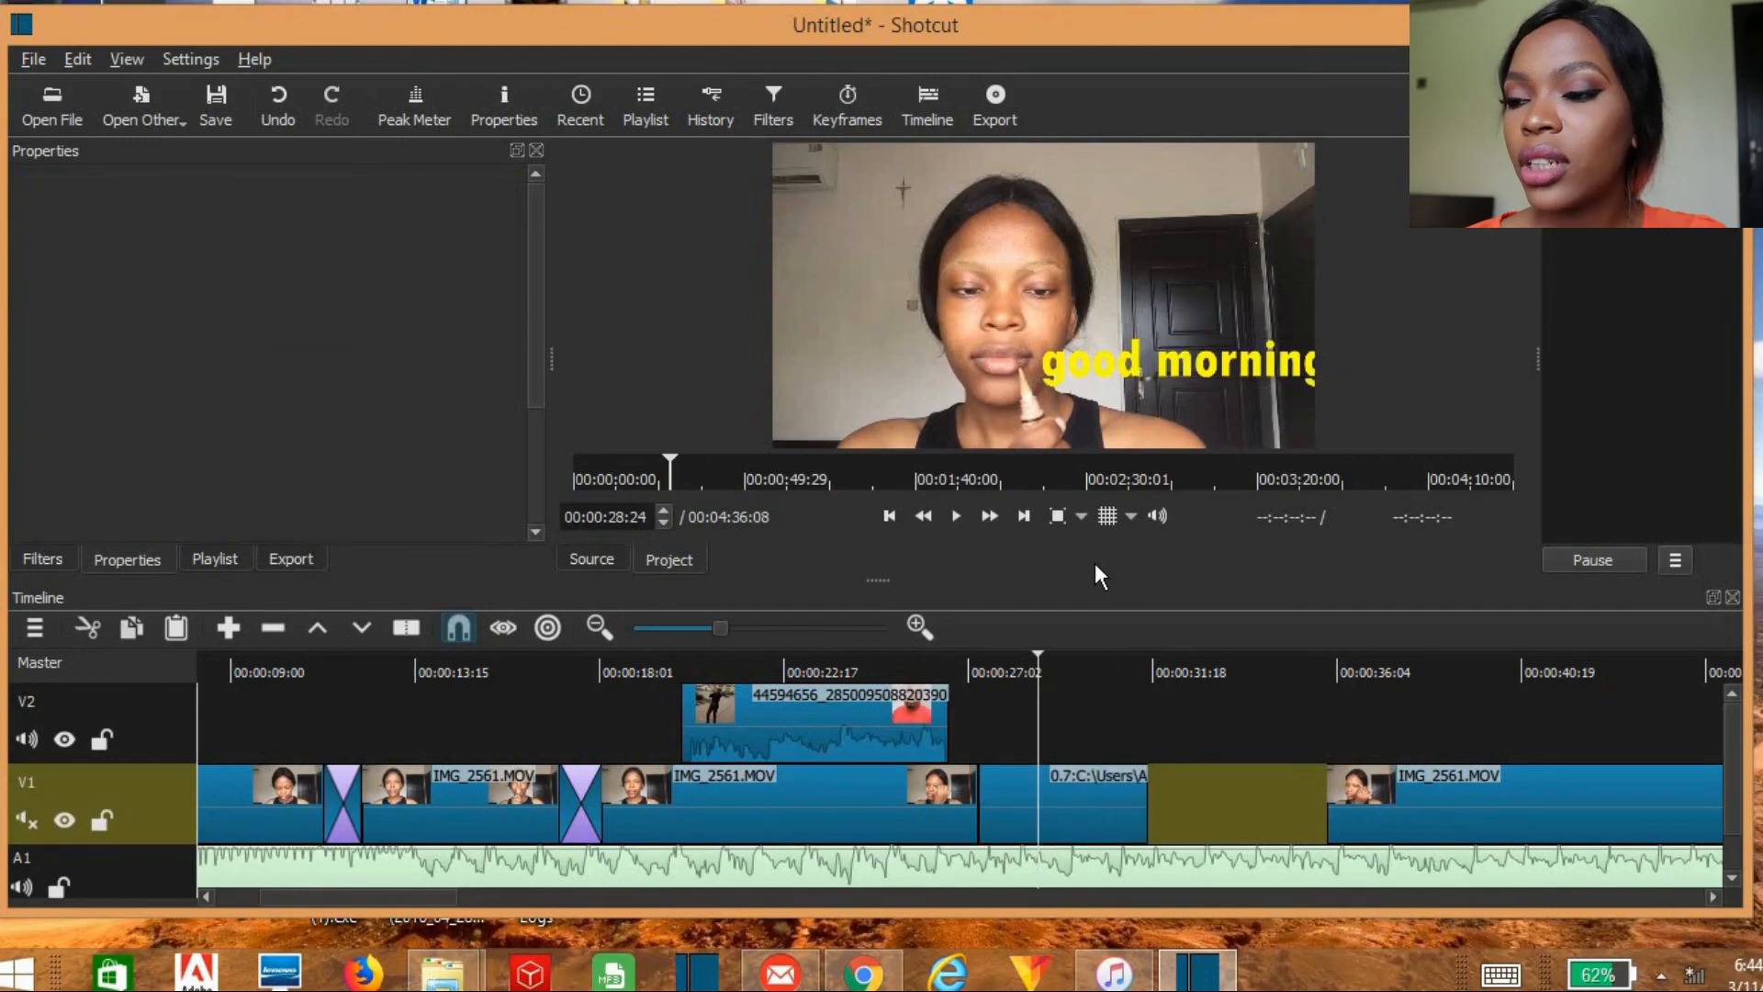
{"action": "left_click", "coordinate": [1096, 820]}
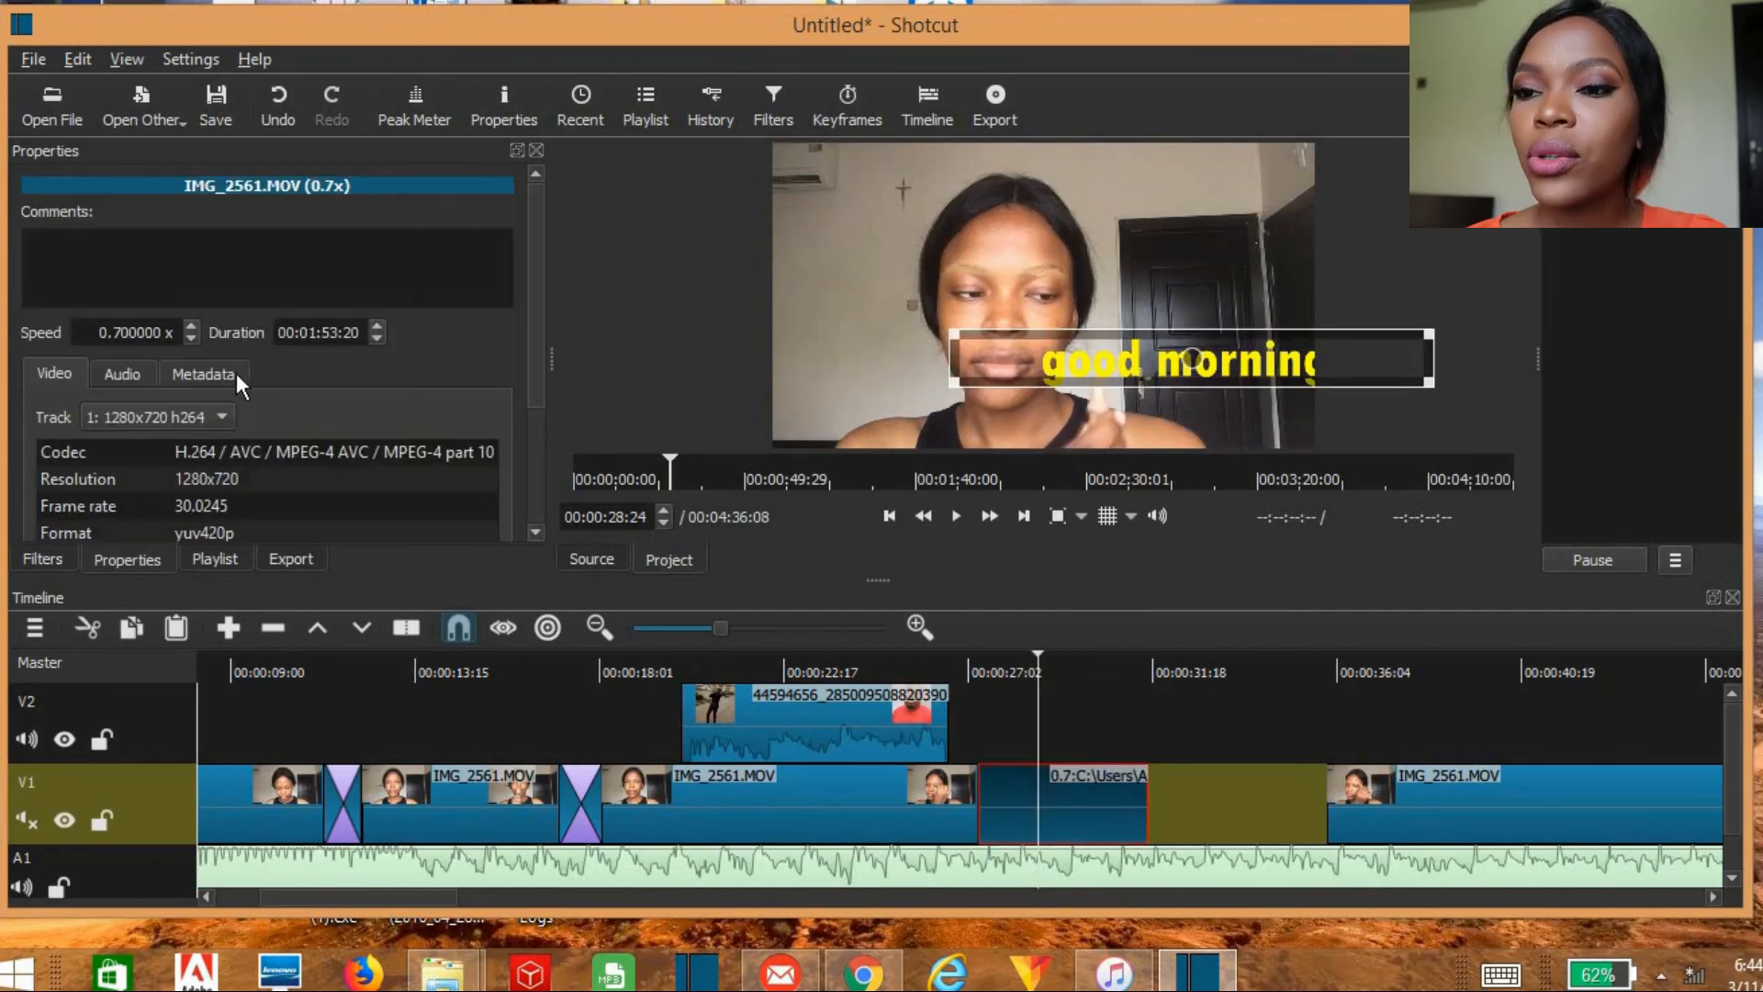
Step: Slow the short V1 piece in front of the gap further to a speed of 0.5x and reselect it
{"action": "left_click", "coordinate": [191, 338]}
{"action": "left_click", "coordinate": [190, 337]}
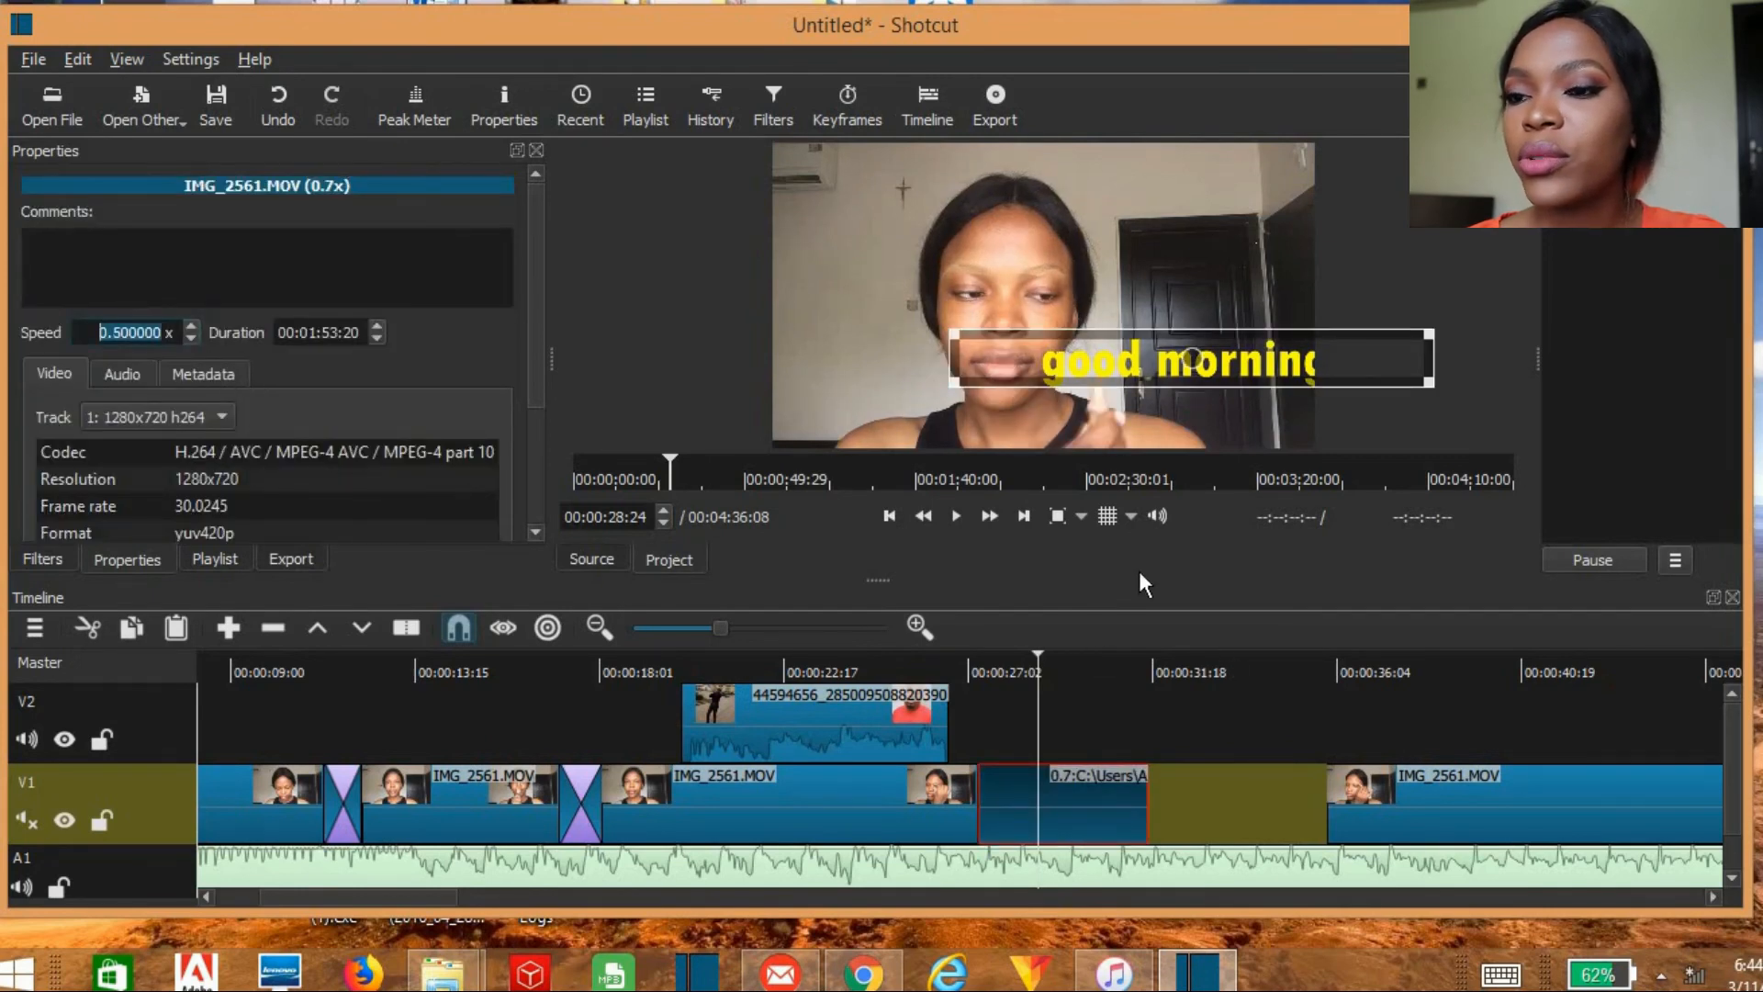
{"action": "key", "text": "Return"}
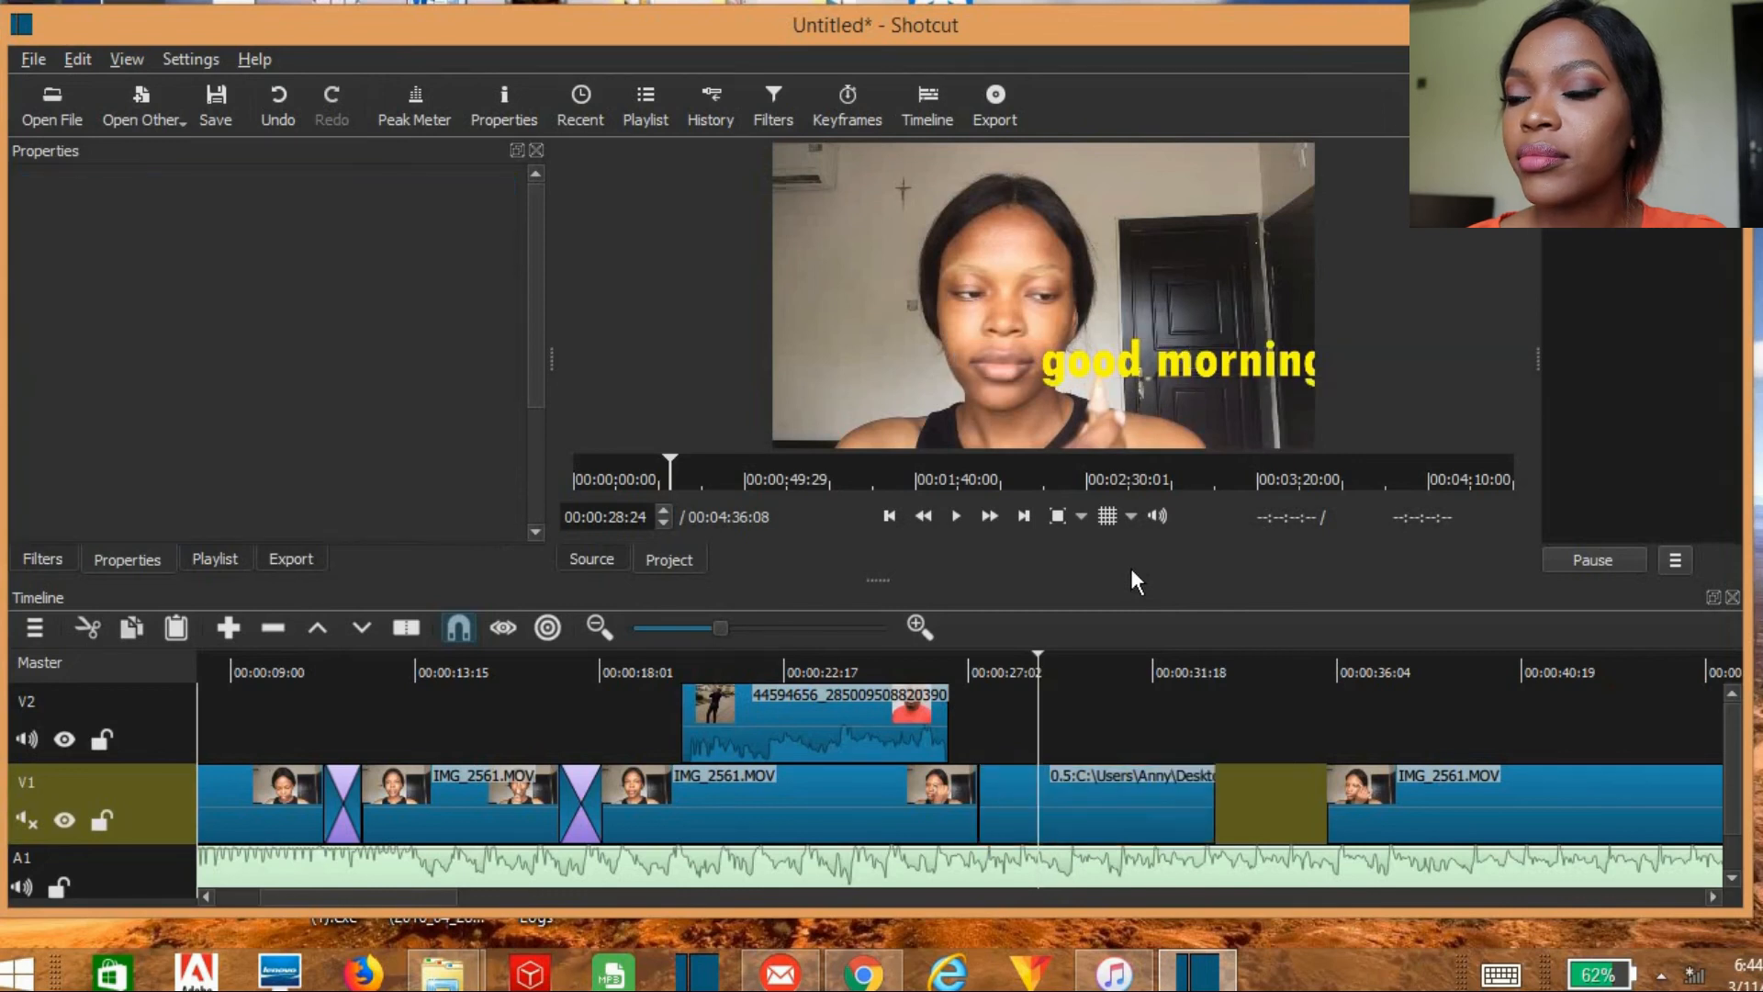
{"action": "left_click", "coordinate": [1124, 806]}
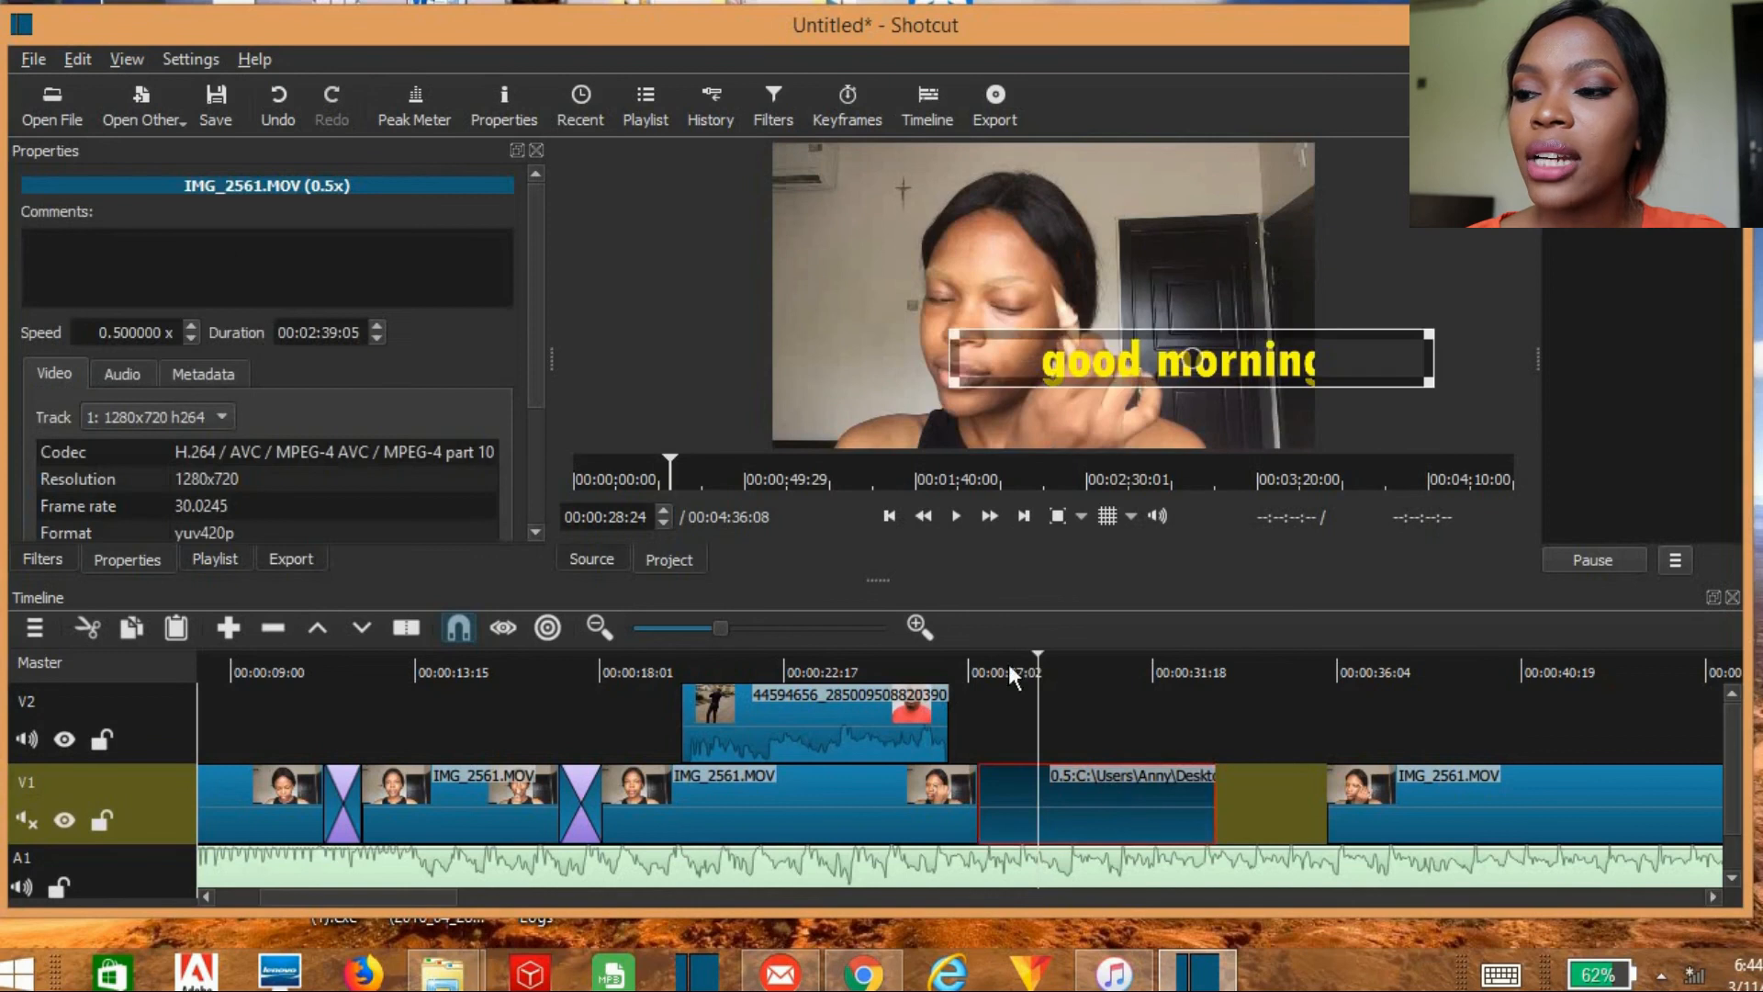
Step: Play the slowed V1 piece from just before its start, at 00:00:27:05, to check the slow motion
{"action": "left_click", "coordinate": [986, 664]}
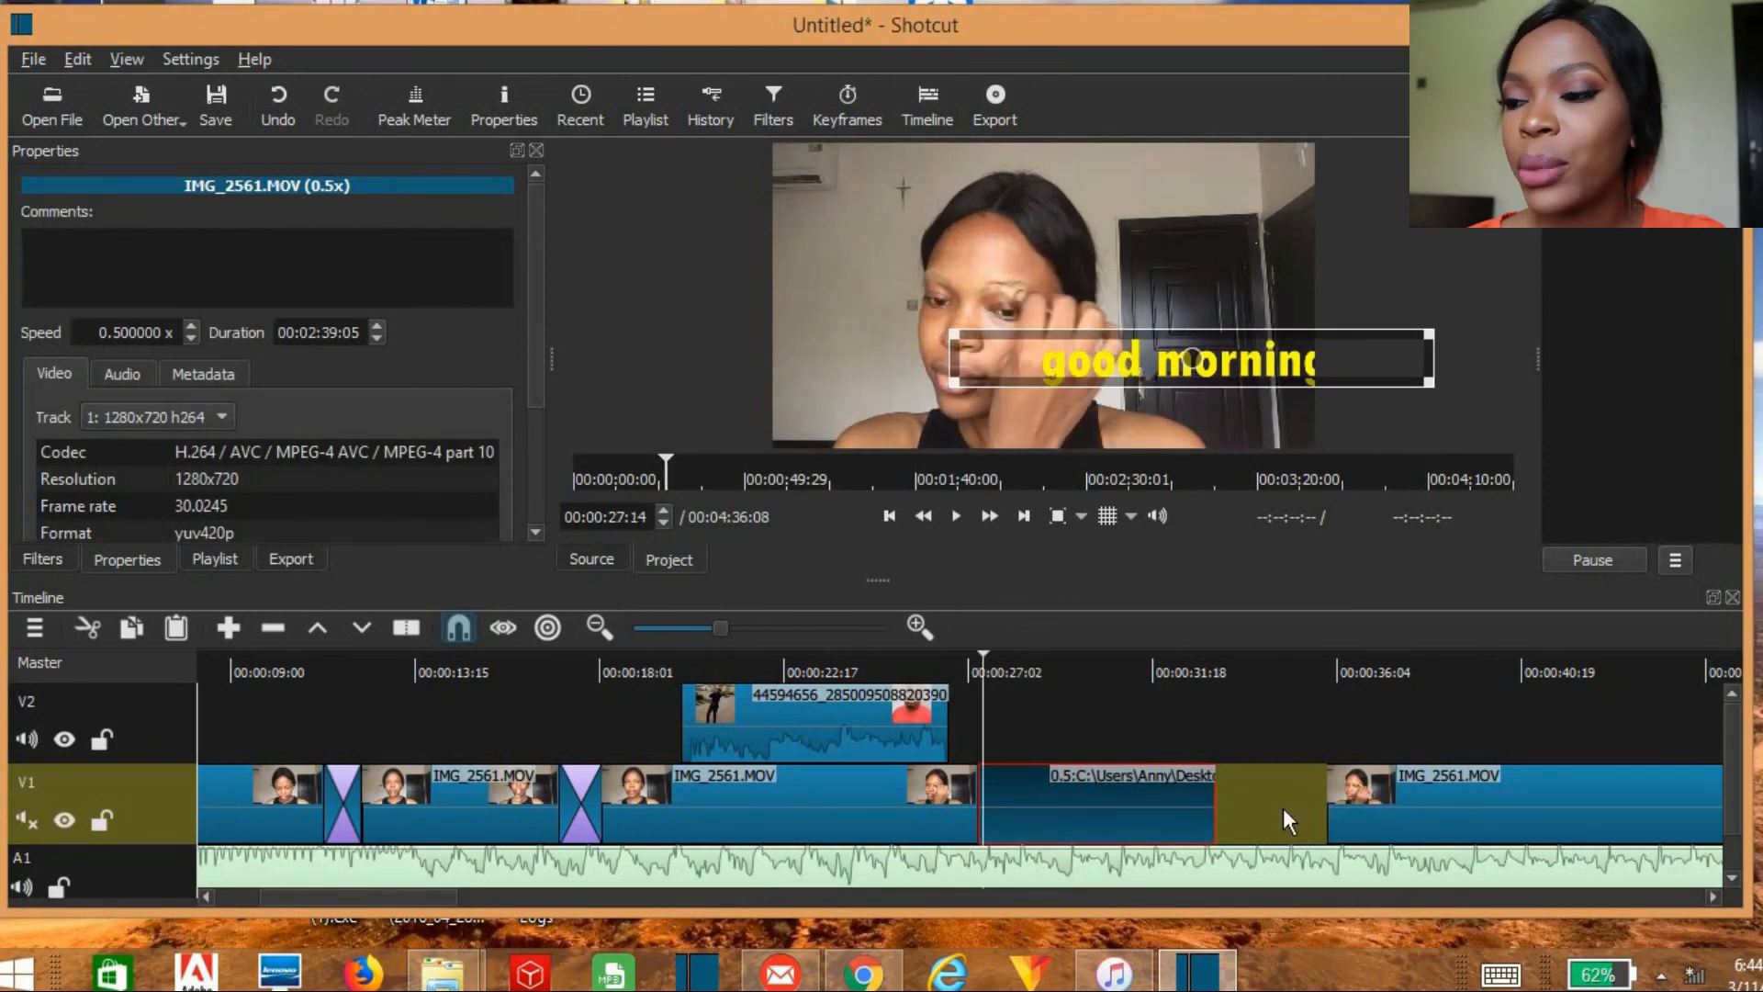
{"action": "left_click", "coordinate": [971, 662]}
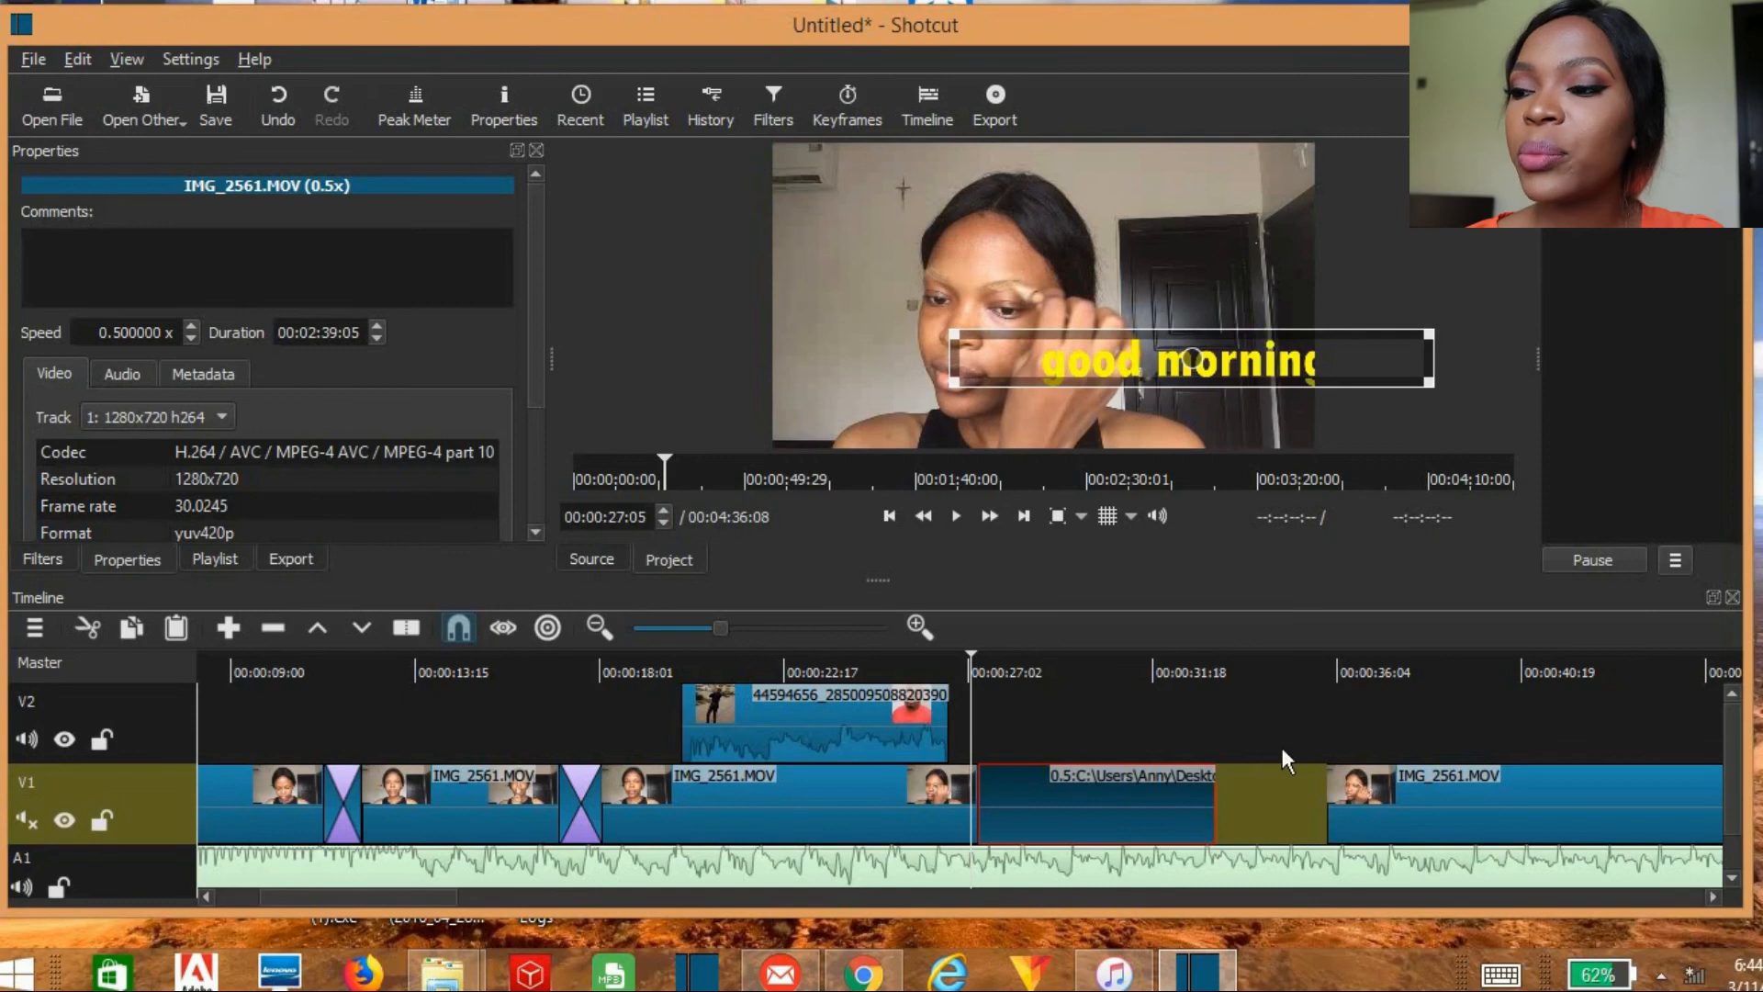
{"action": "left_click", "coordinate": [956, 516]}
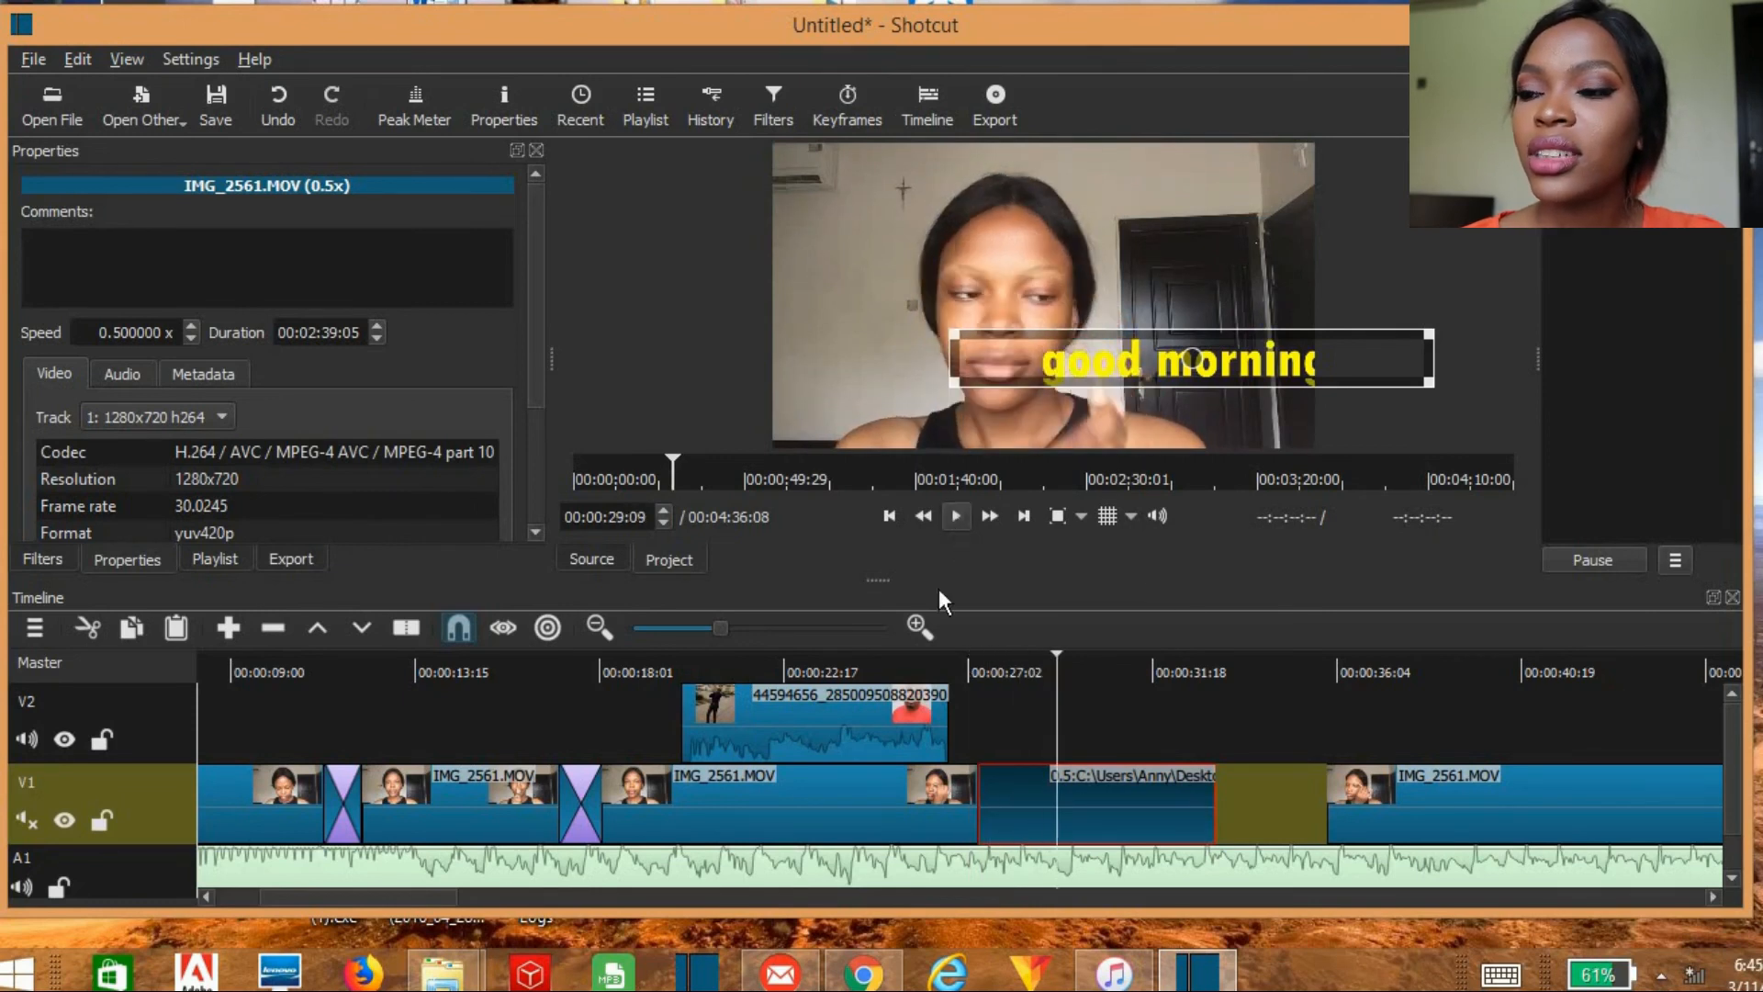
Step: Mute the A1 music track, unmute V1, and play more of the slowed piece with its own sound
{"action": "left_click", "coordinate": [20, 887]}
{"action": "left_click", "coordinate": [956, 516]}
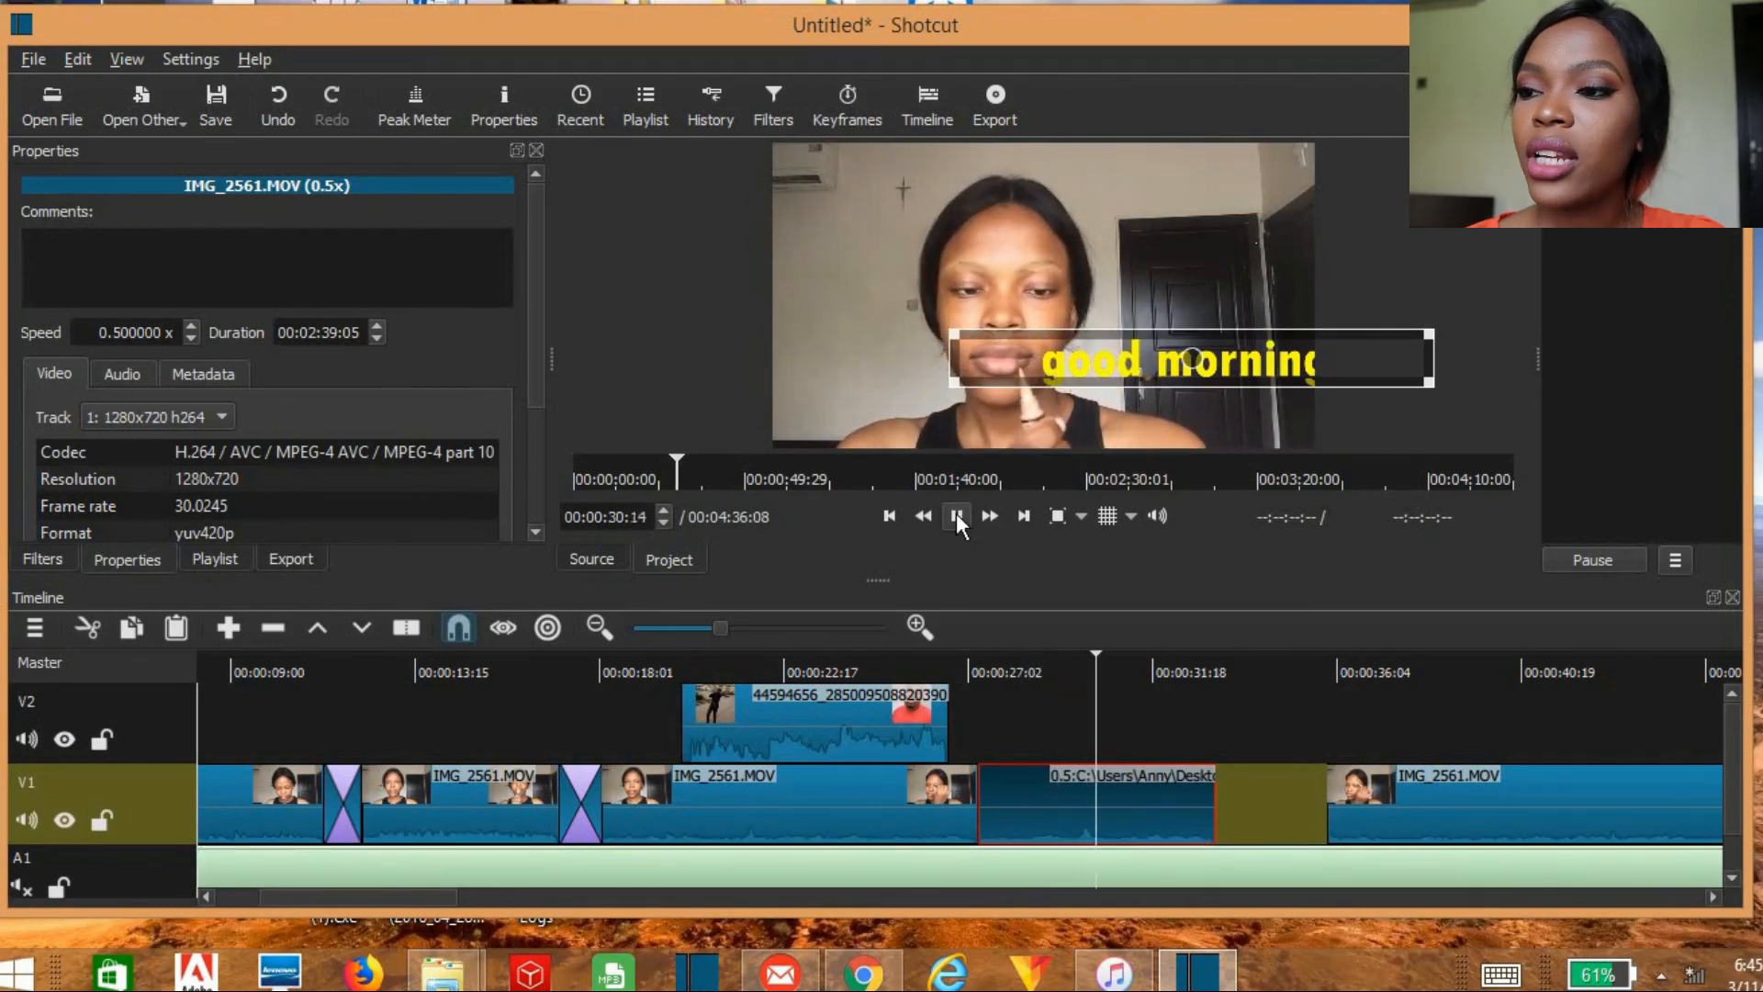
{"action": "left_click", "coordinate": [956, 514]}
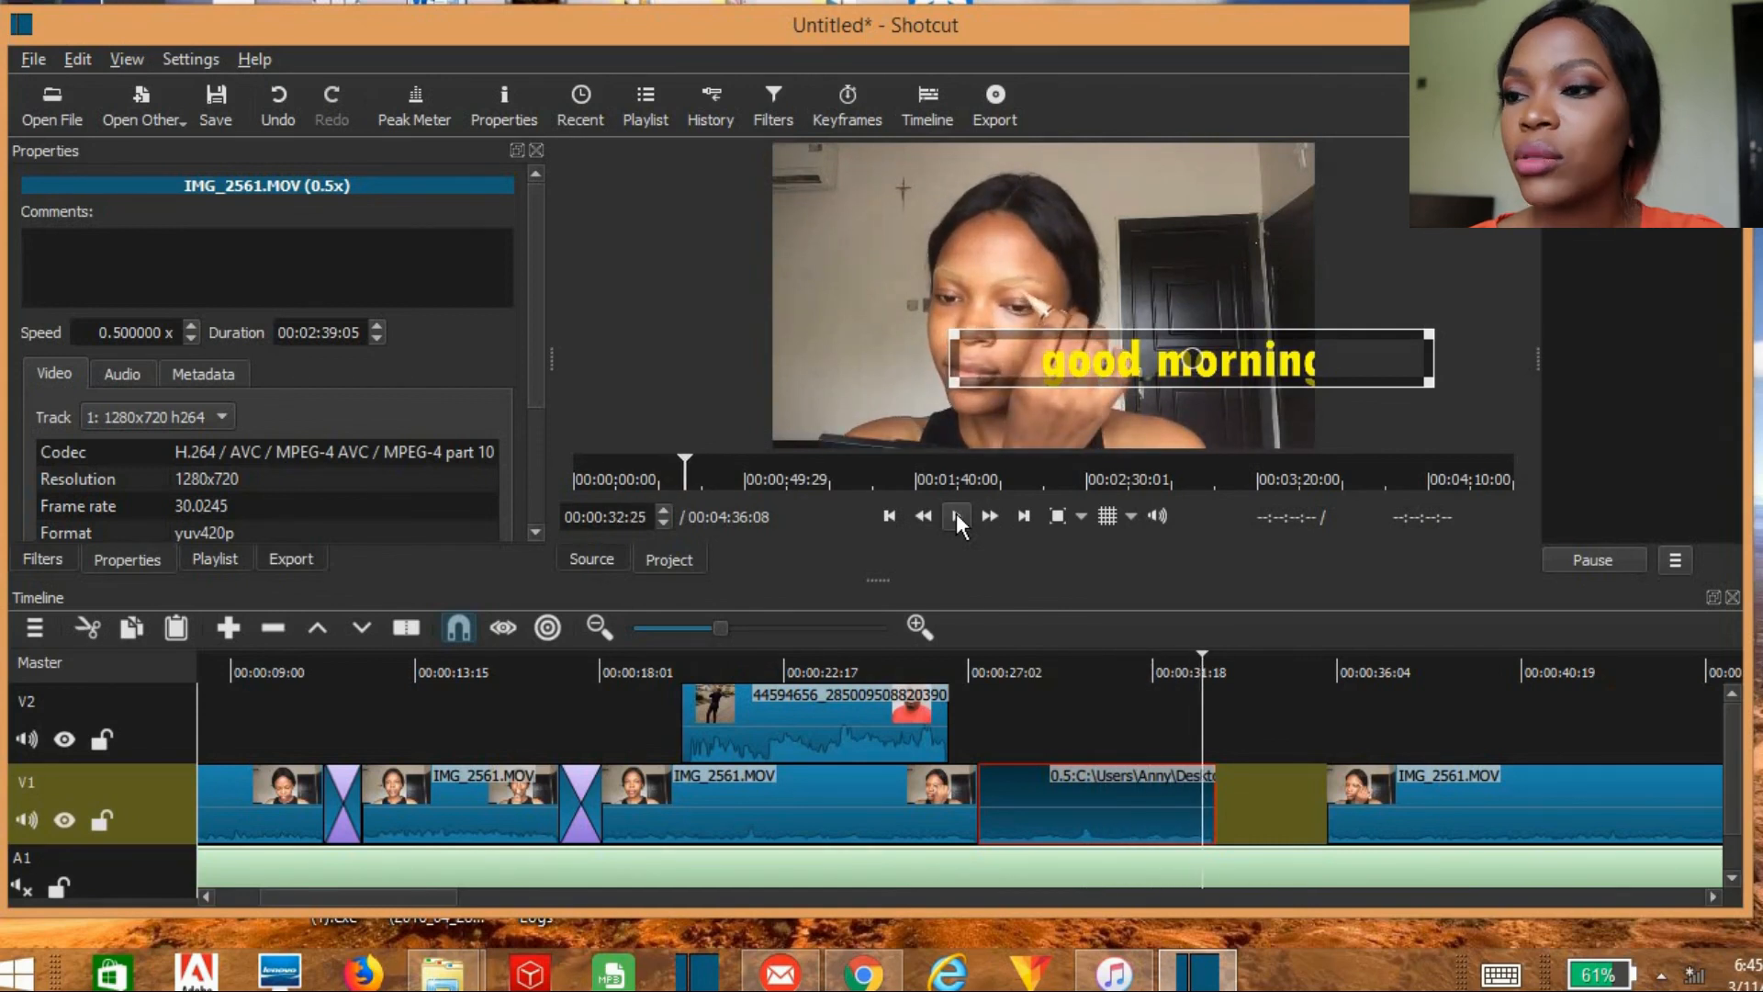